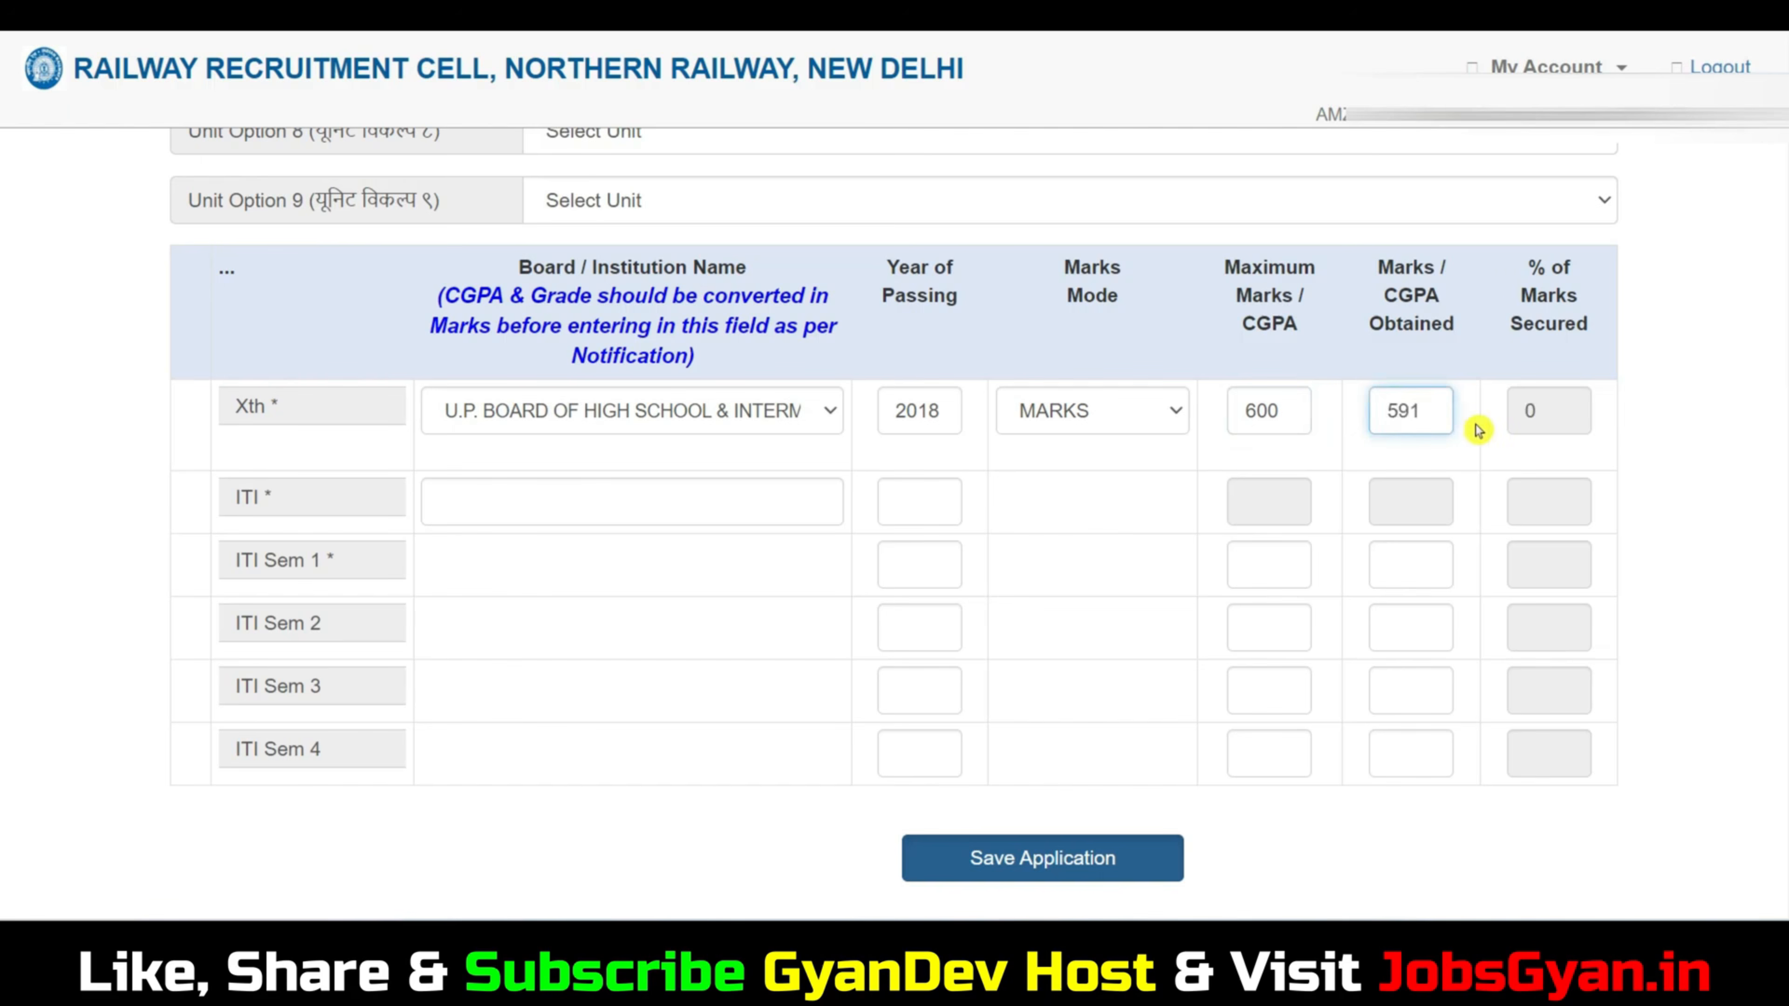
# Fill in the ITI row with AASTHA ITI as the institution and 2020 as the year of passing.
pyautogui.click(1552, 419)
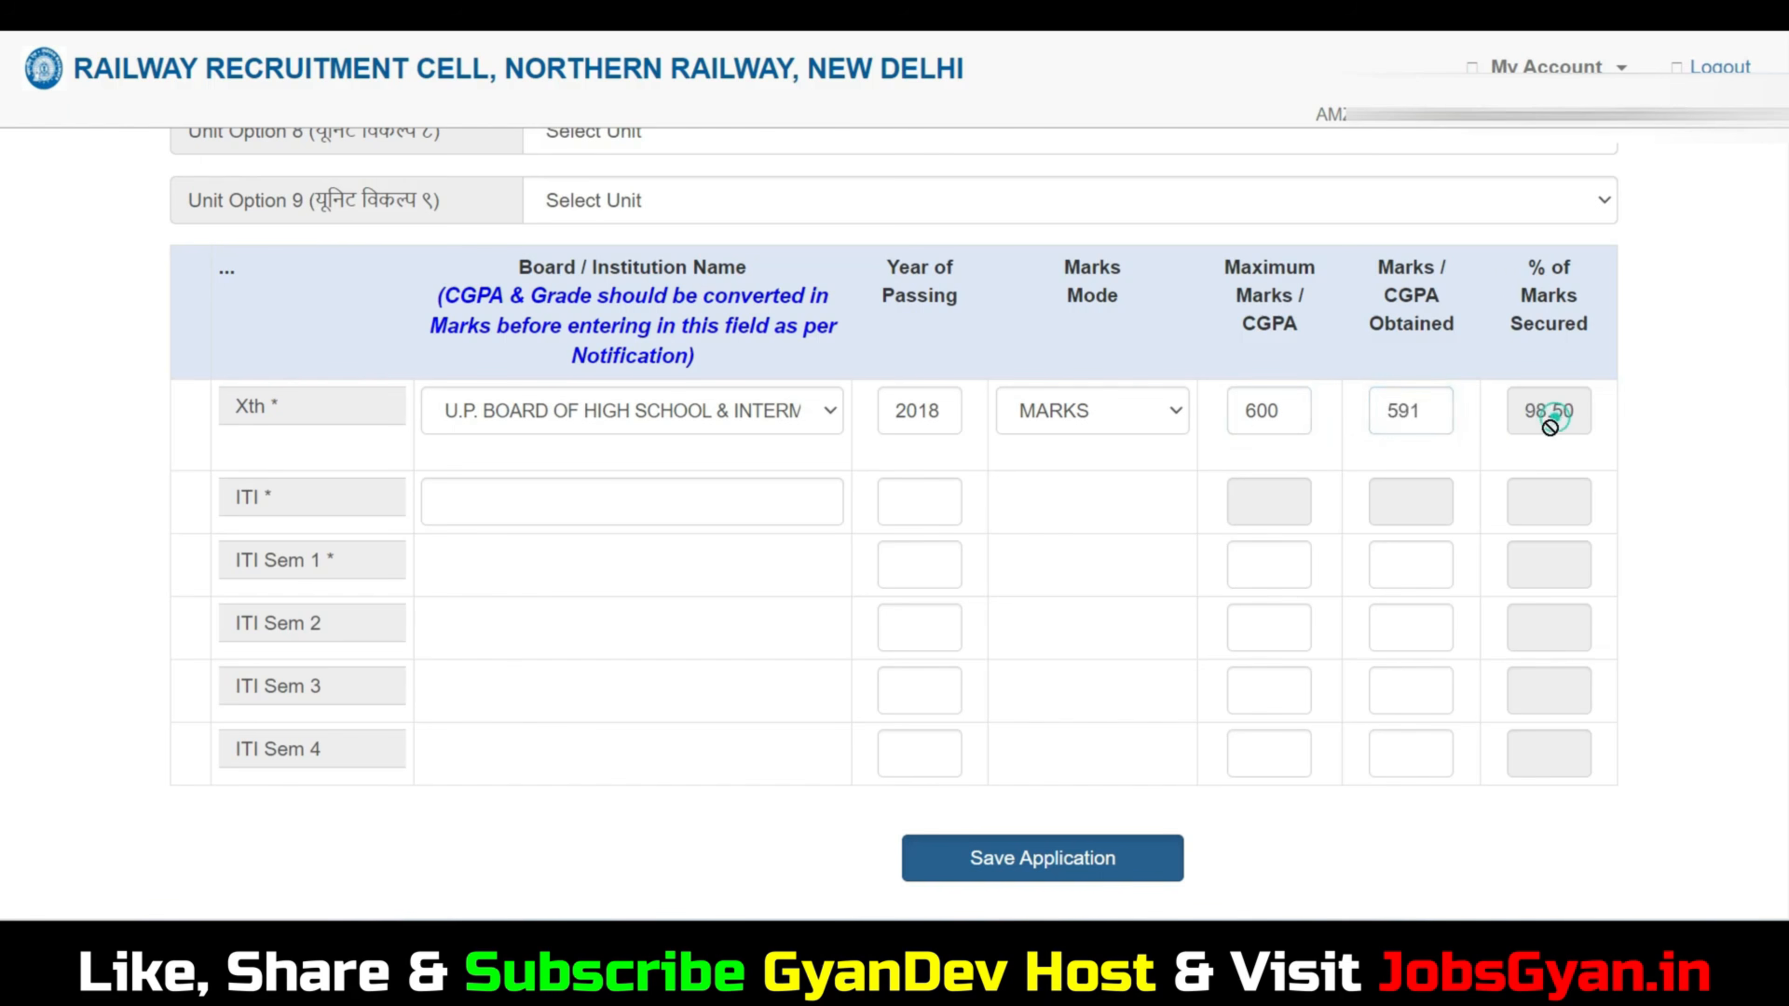
pyautogui.click(567, 512)
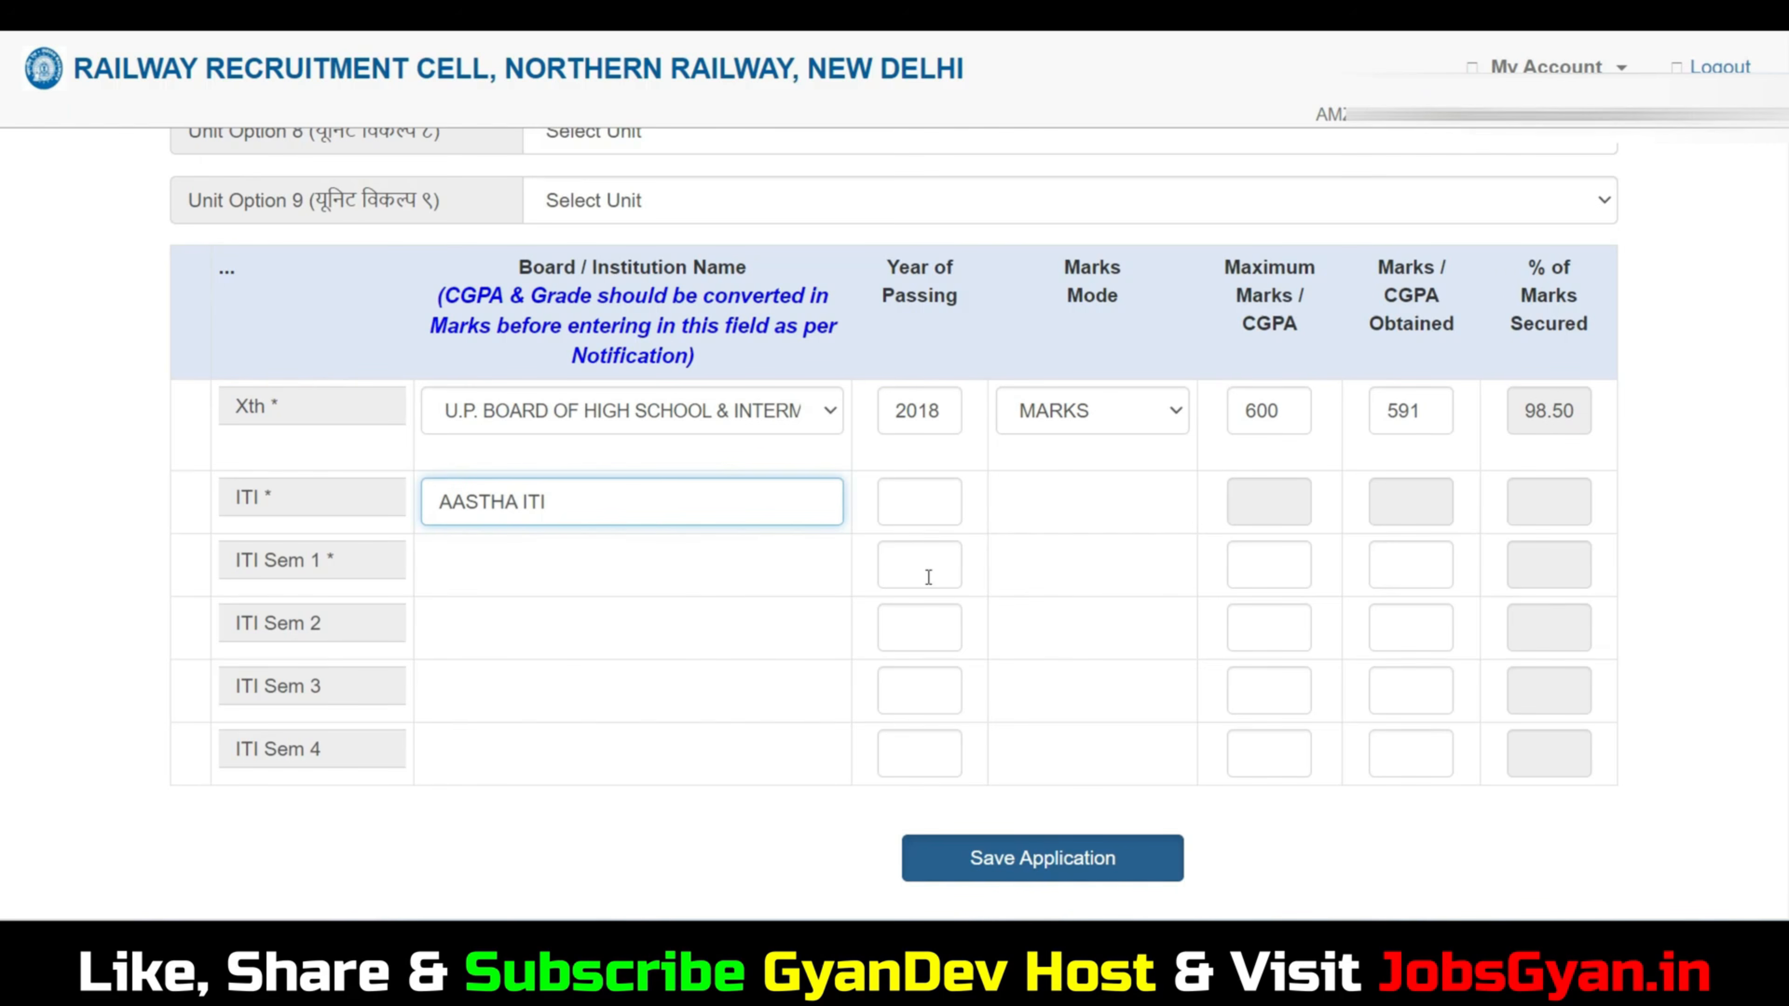
pyautogui.write('2020')
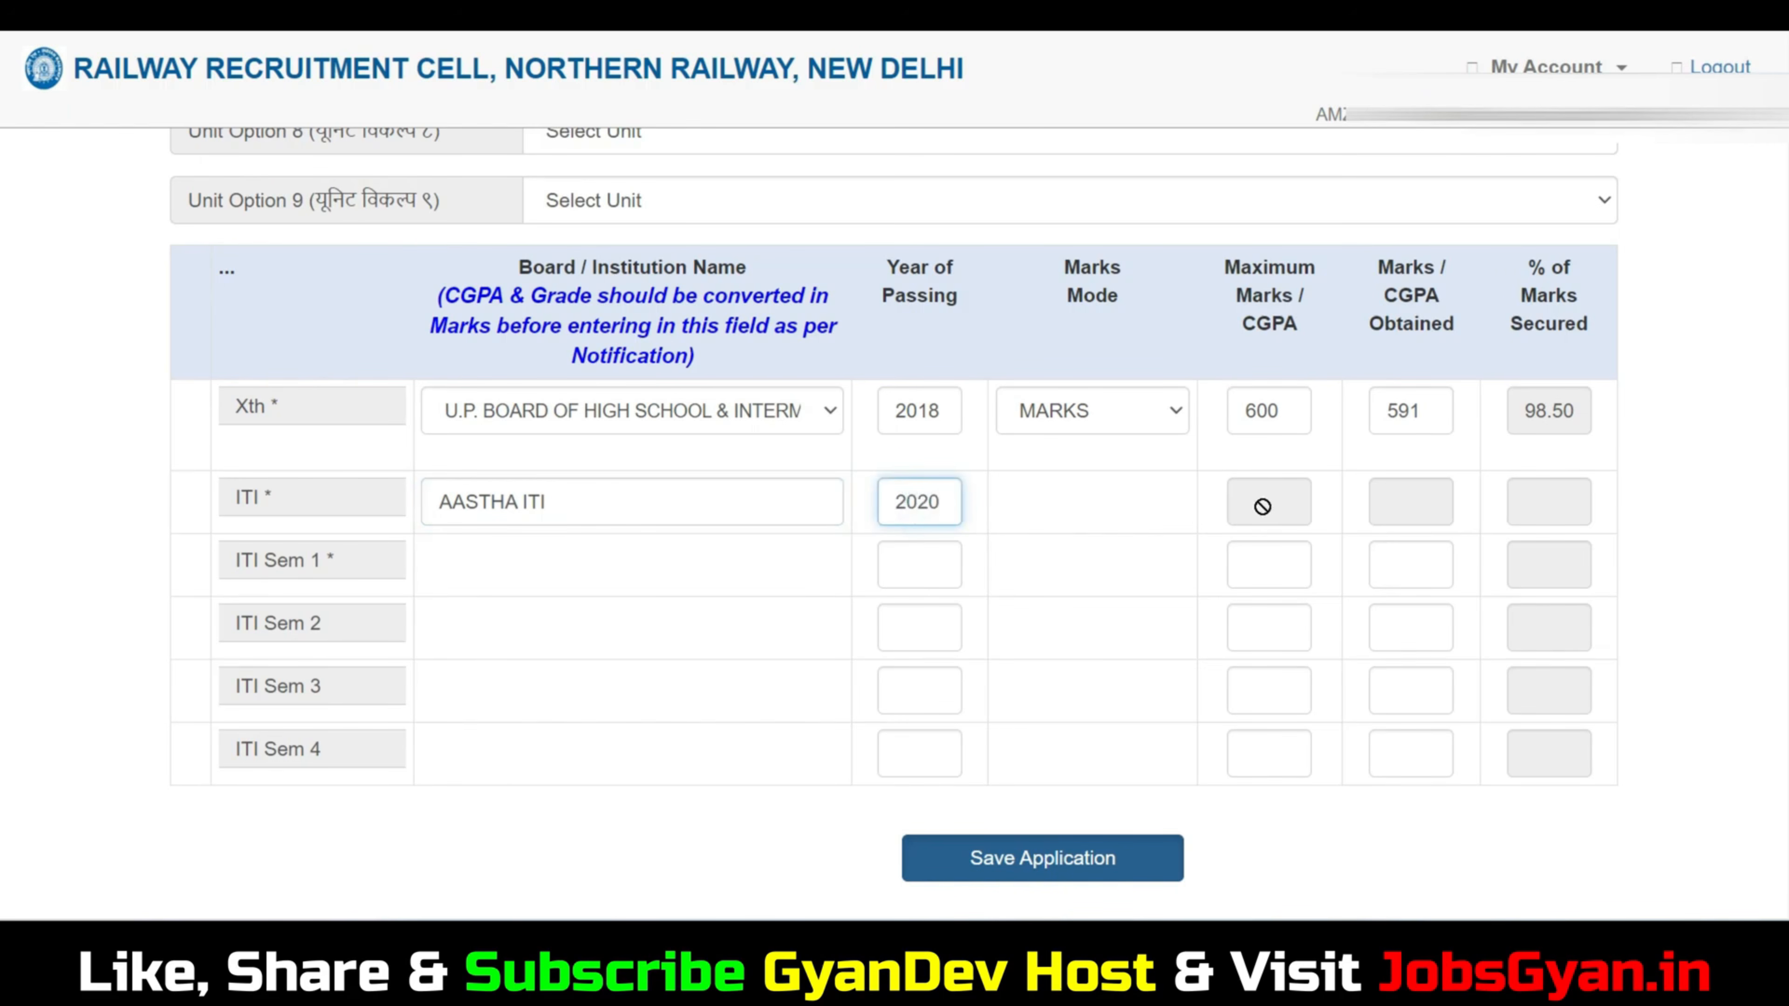
pyautogui.click(1262, 506)
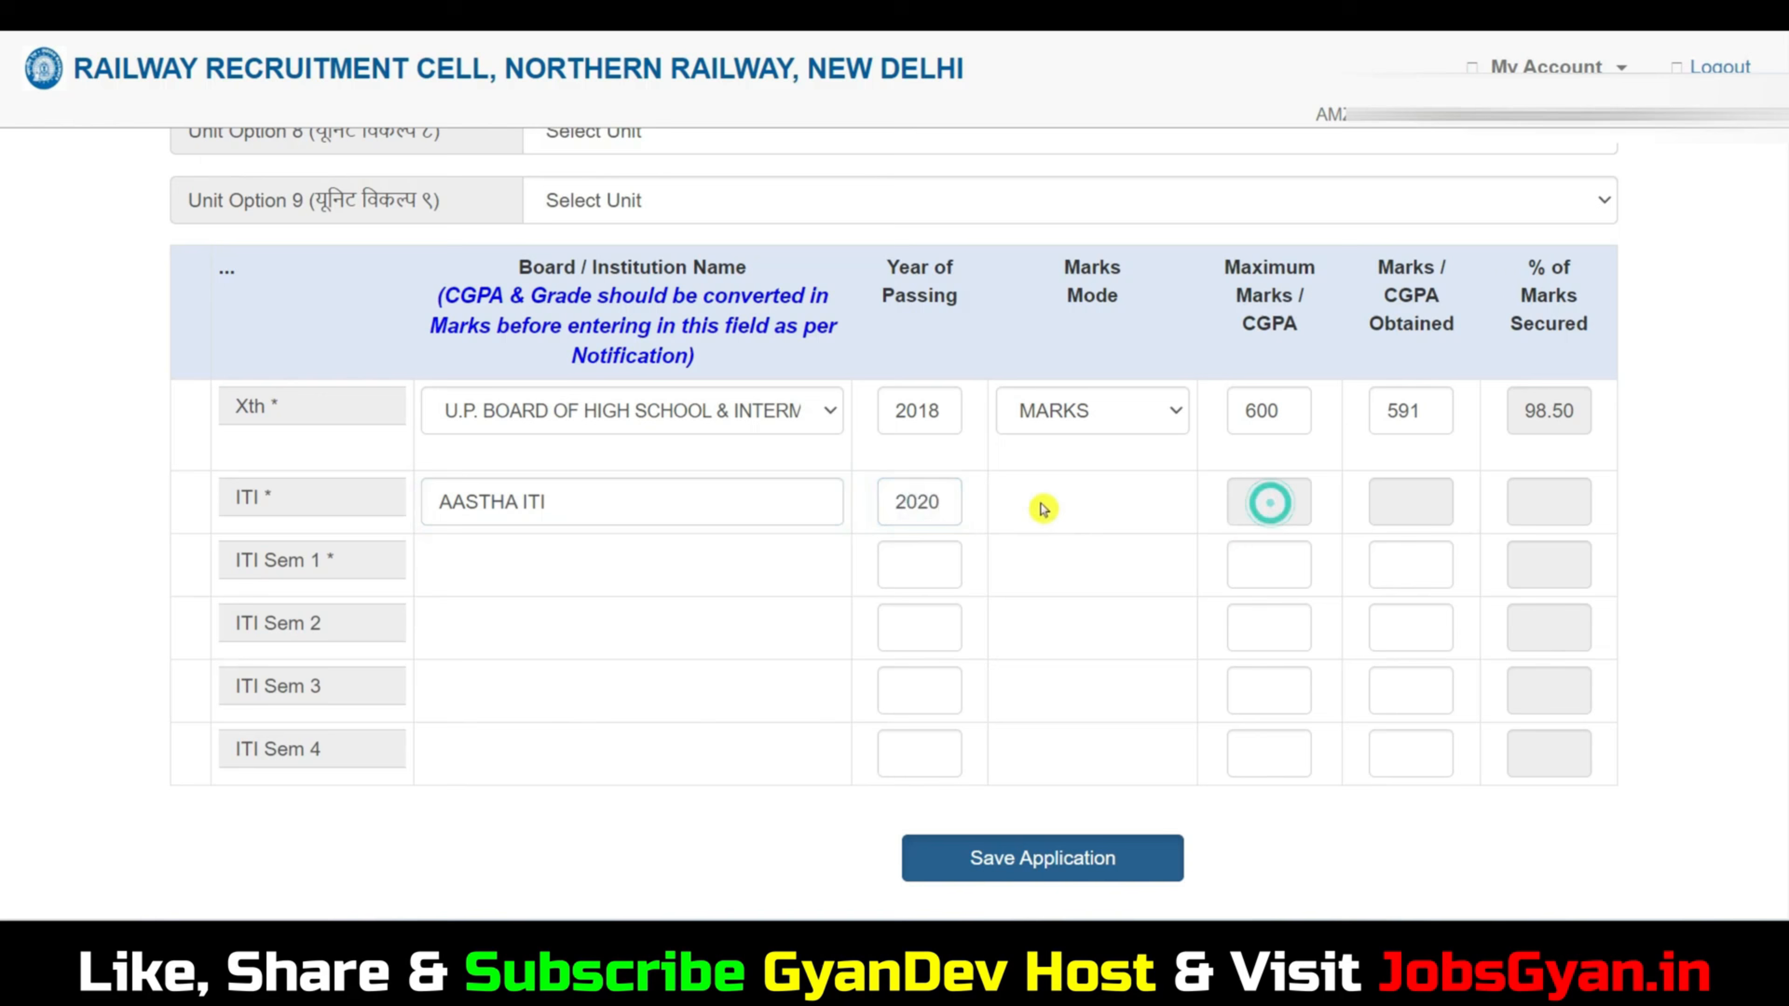
# Fill in the ITI Sem 1 row with passing year 2021, maximum marks 500 and marks obtained 481.
pyautogui.click(560, 569)
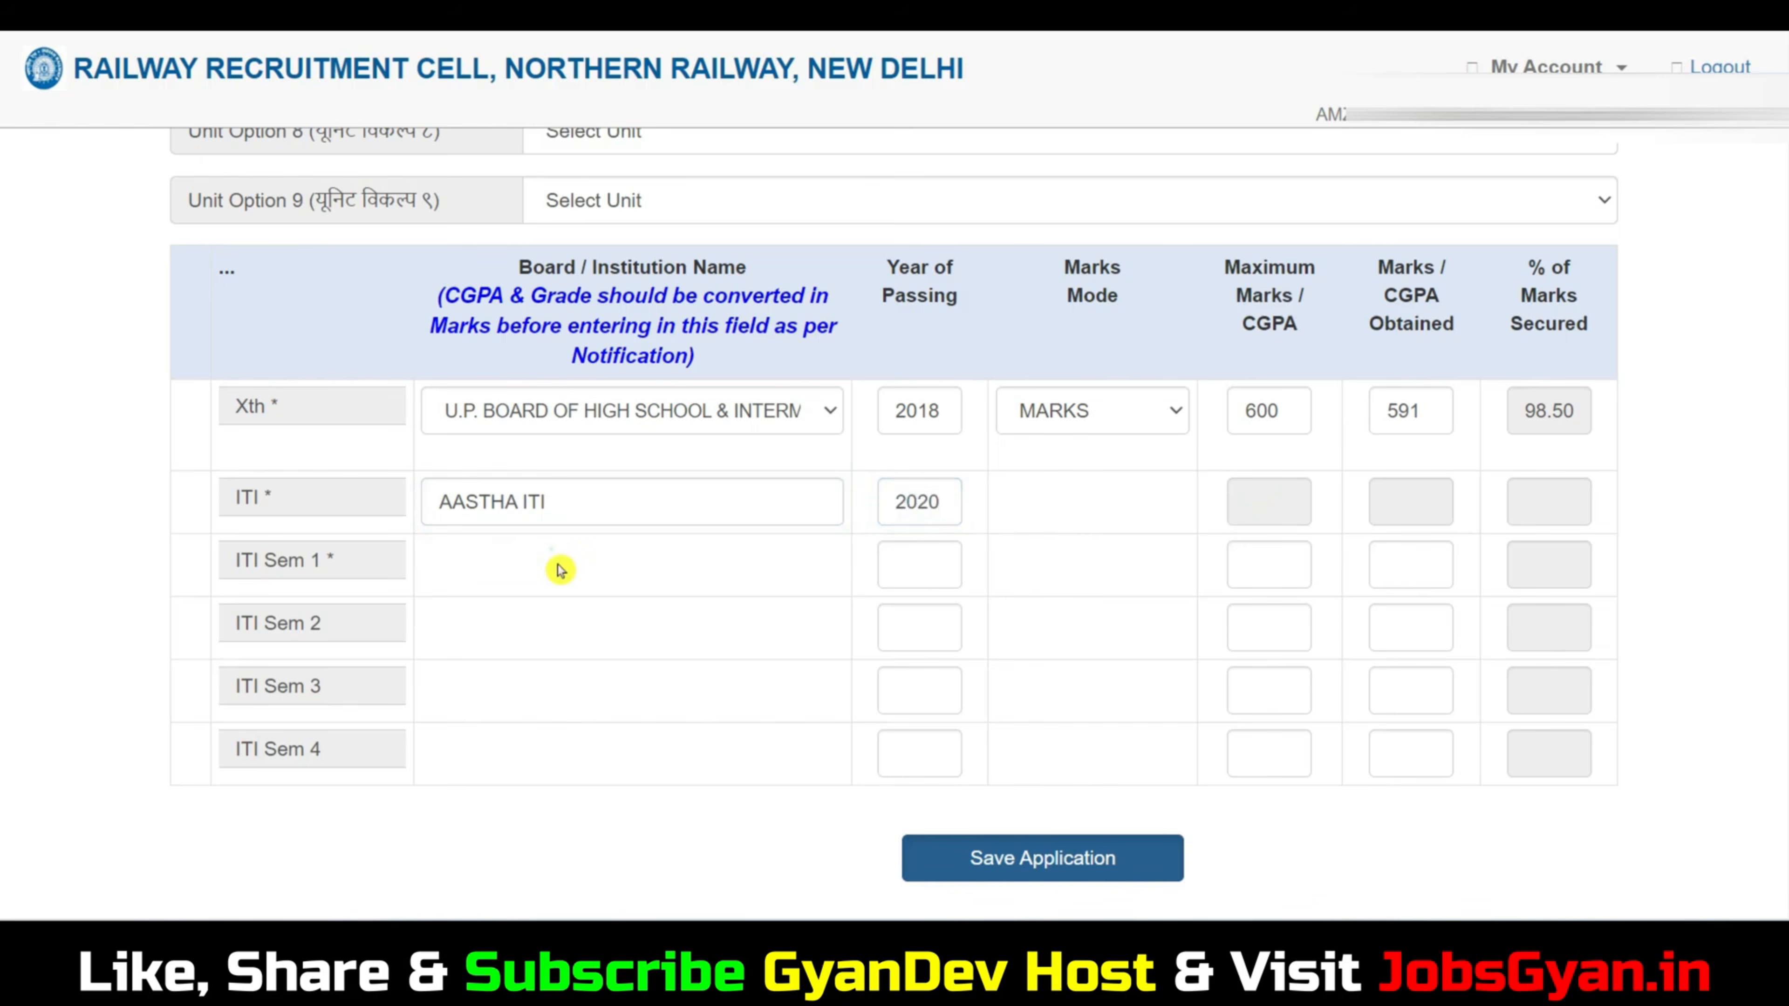
pyautogui.click(932, 568)
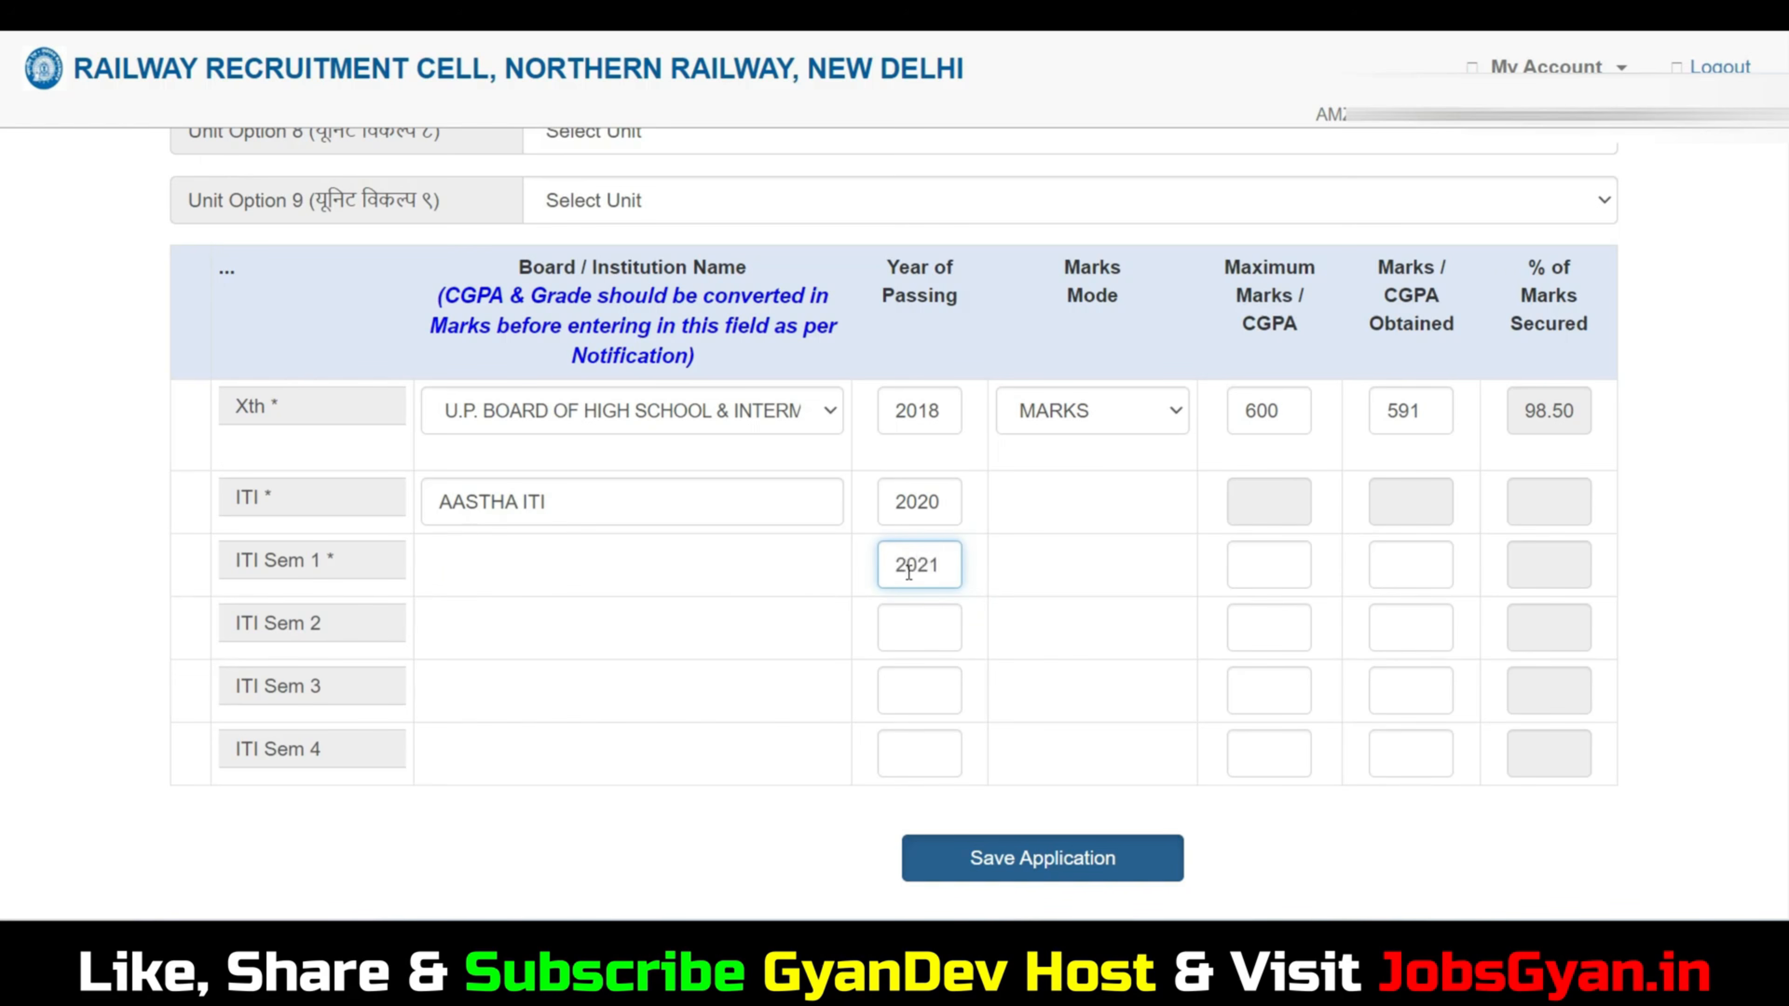
pyautogui.click(1266, 571)
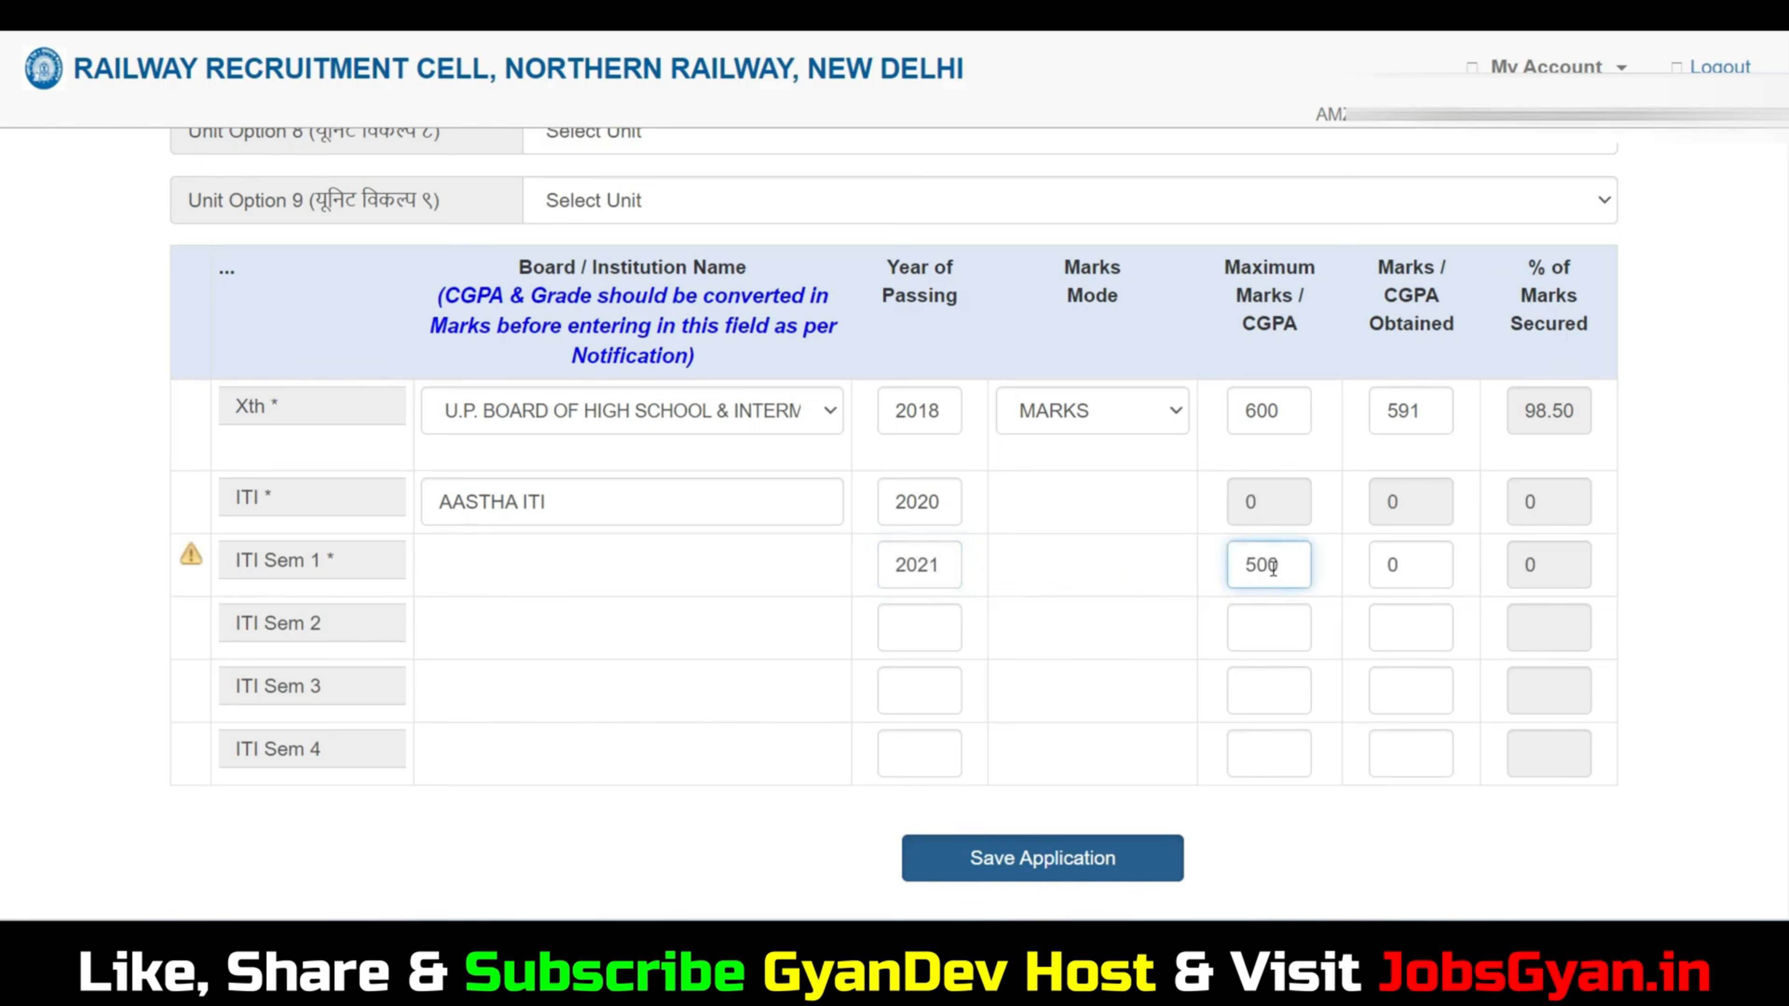
pyautogui.click(1422, 564)
pyautogui.press('BackSpace')
pyautogui.write('481')
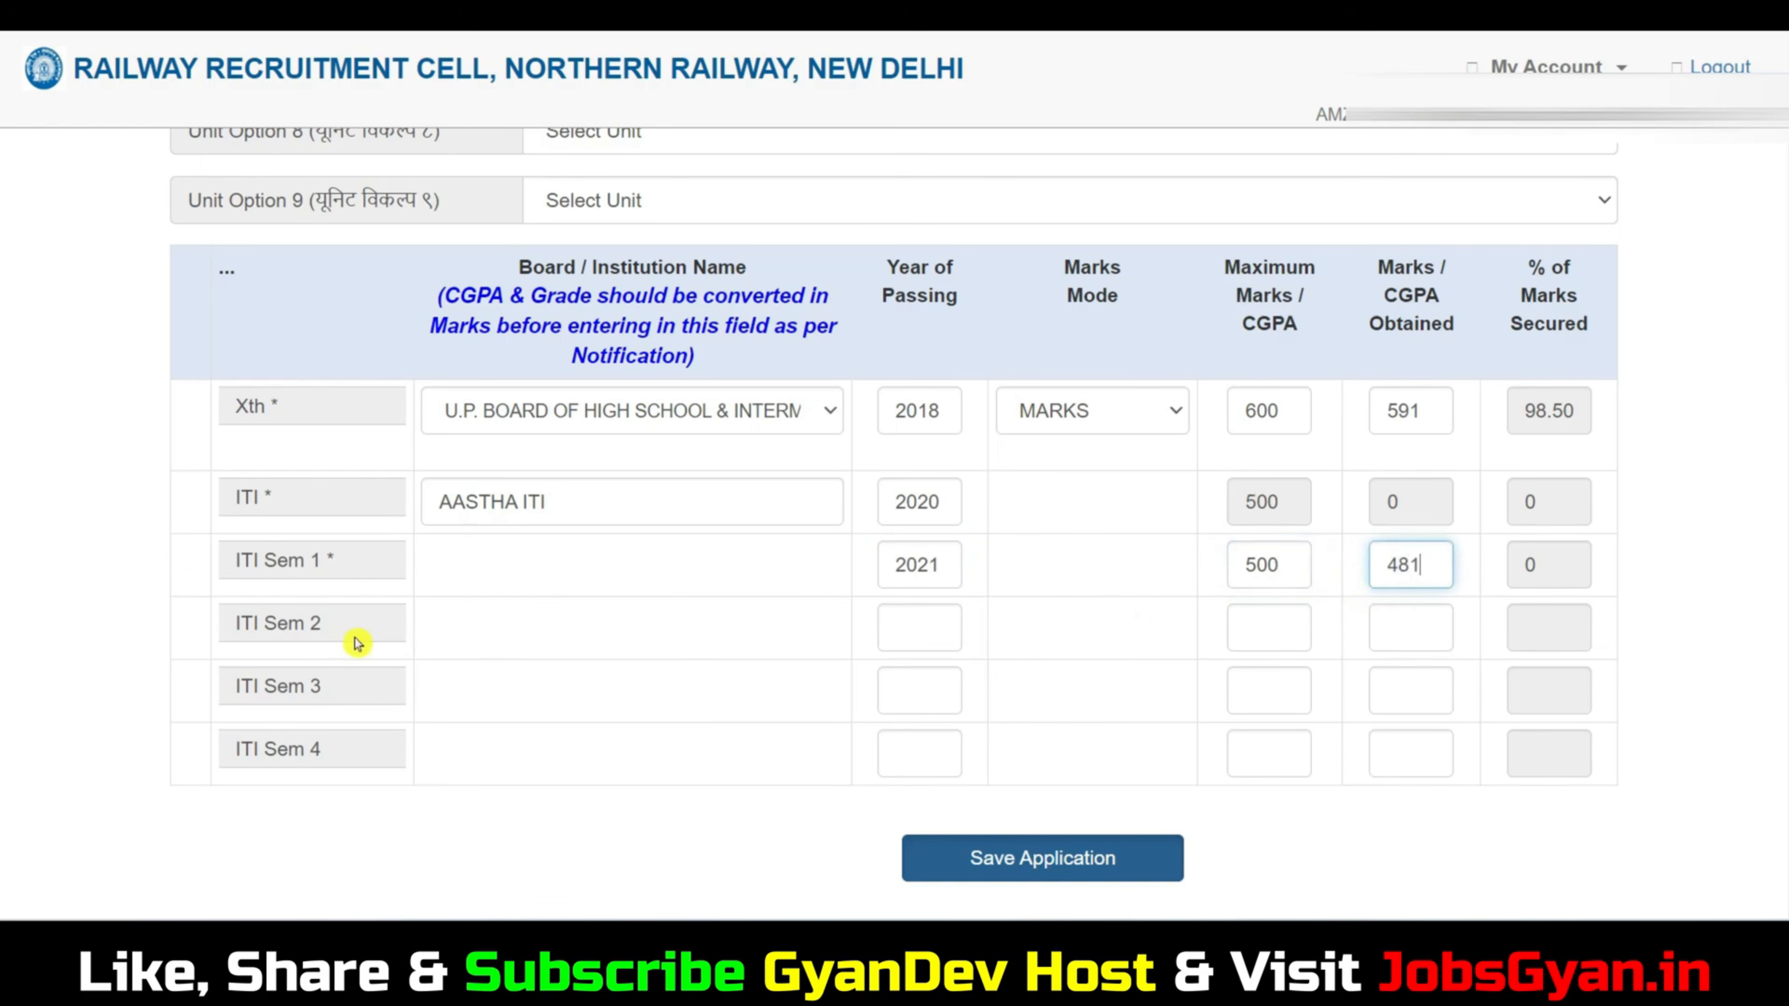
# Fill in the ITI Sem 2 row with passing year 2022, maximum marks 500 and marks obtained 471.
pyautogui.click(928, 629)
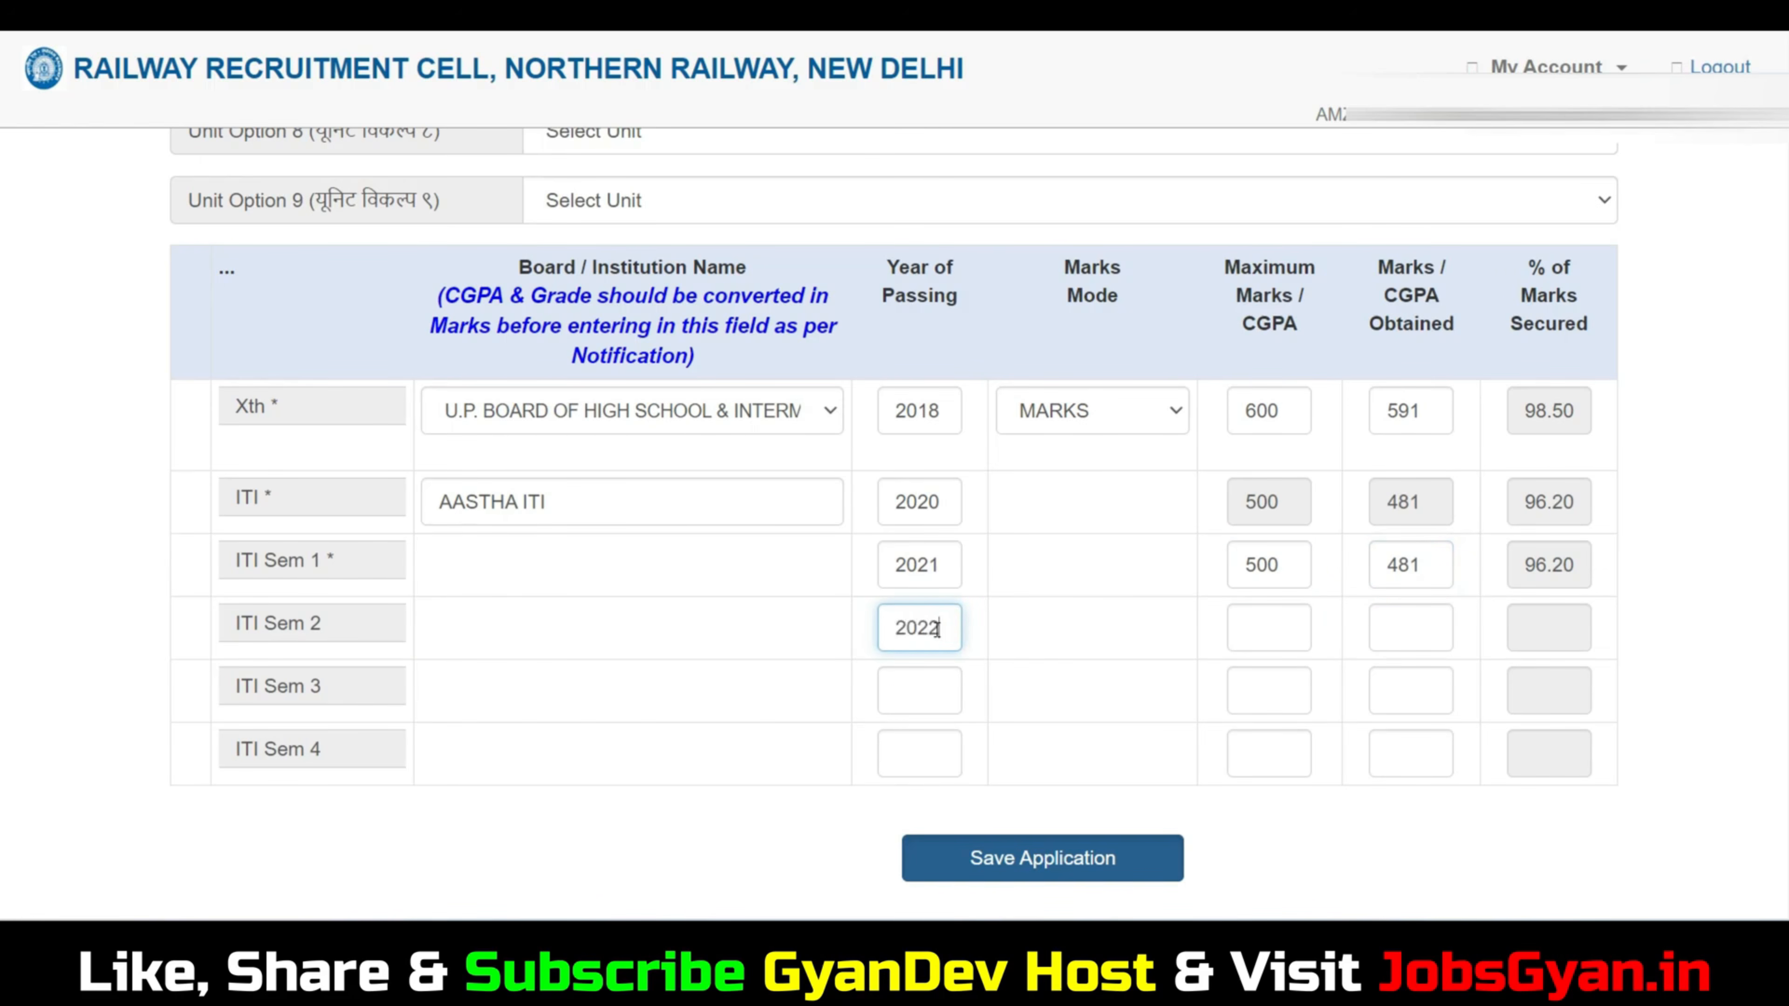
pyautogui.click(1268, 627)
pyautogui.write('500')
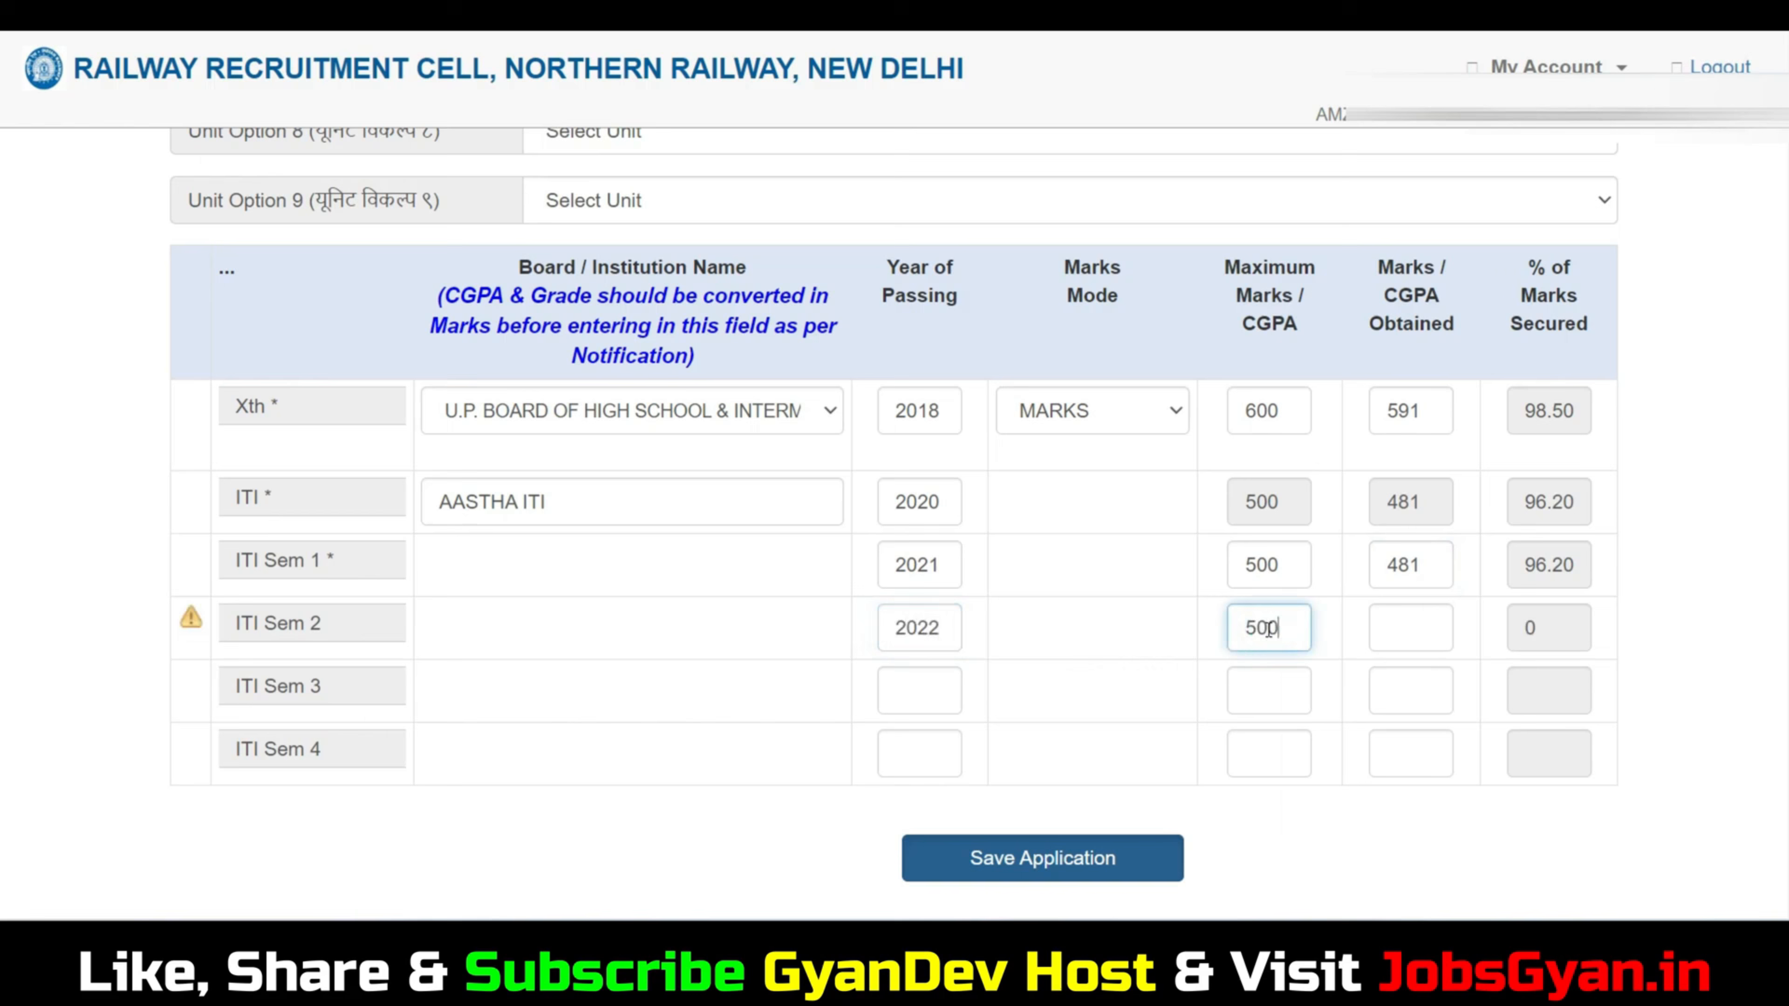
pyautogui.click(1426, 623)
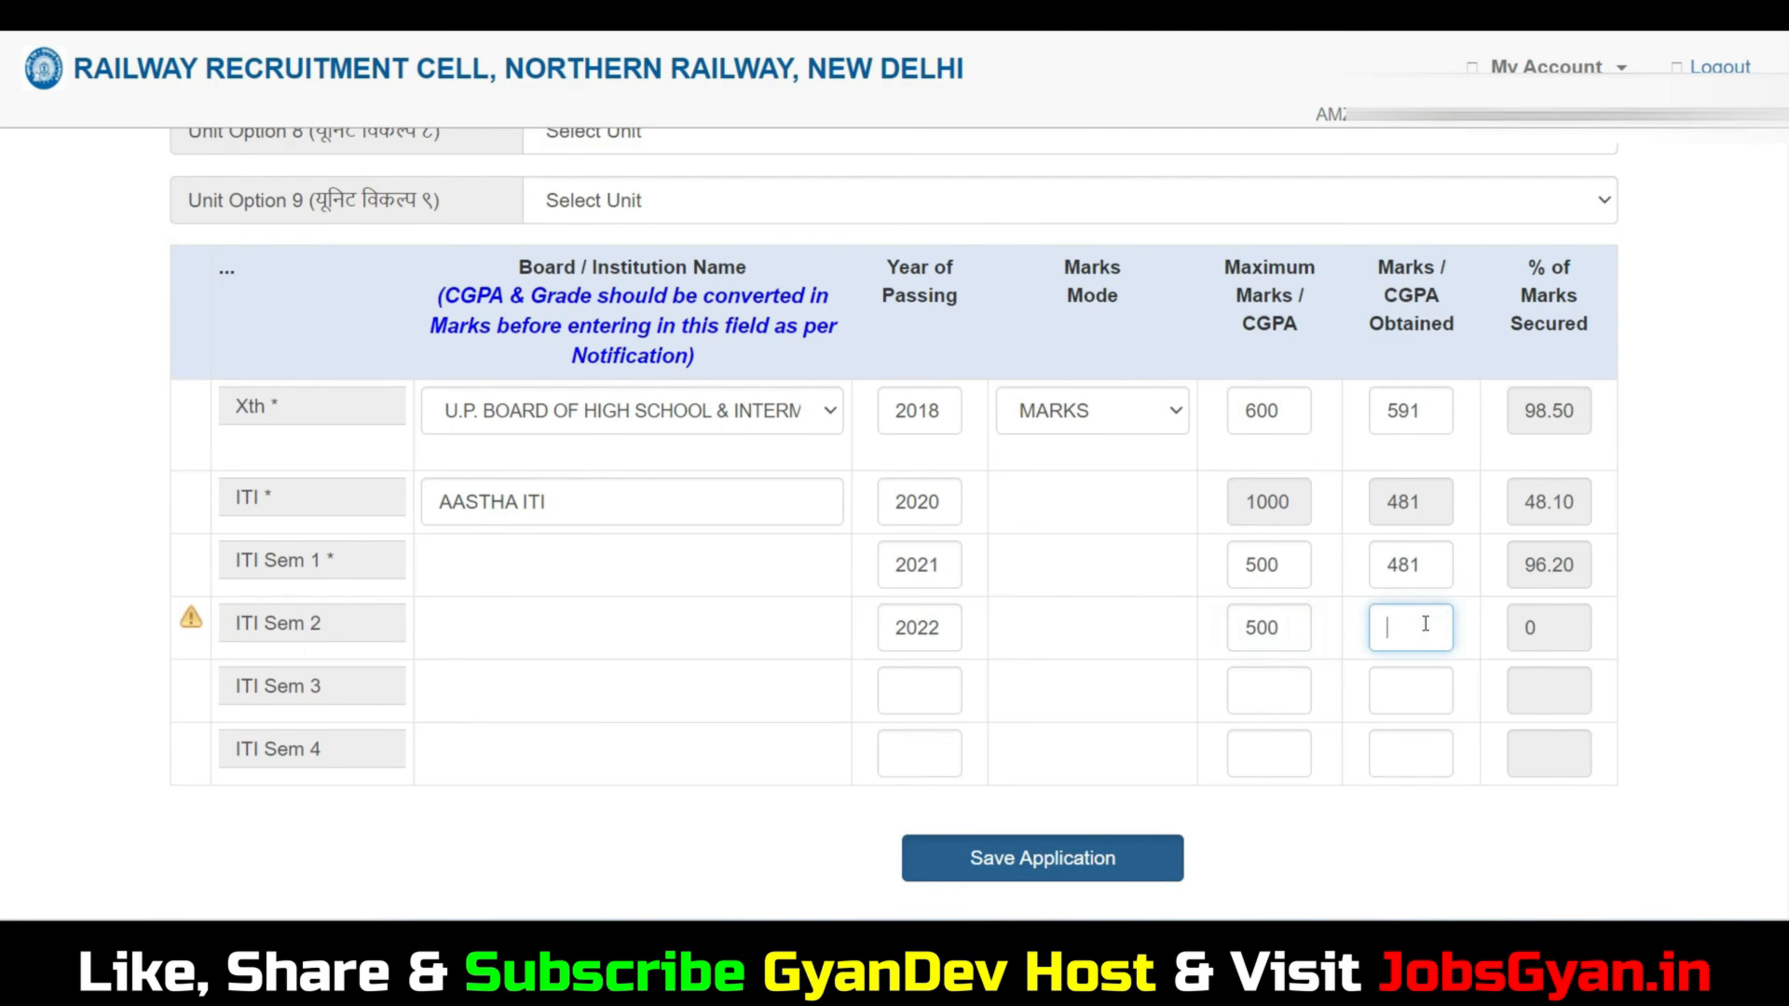
pyautogui.write('471')
pyautogui.click(1529, 641)
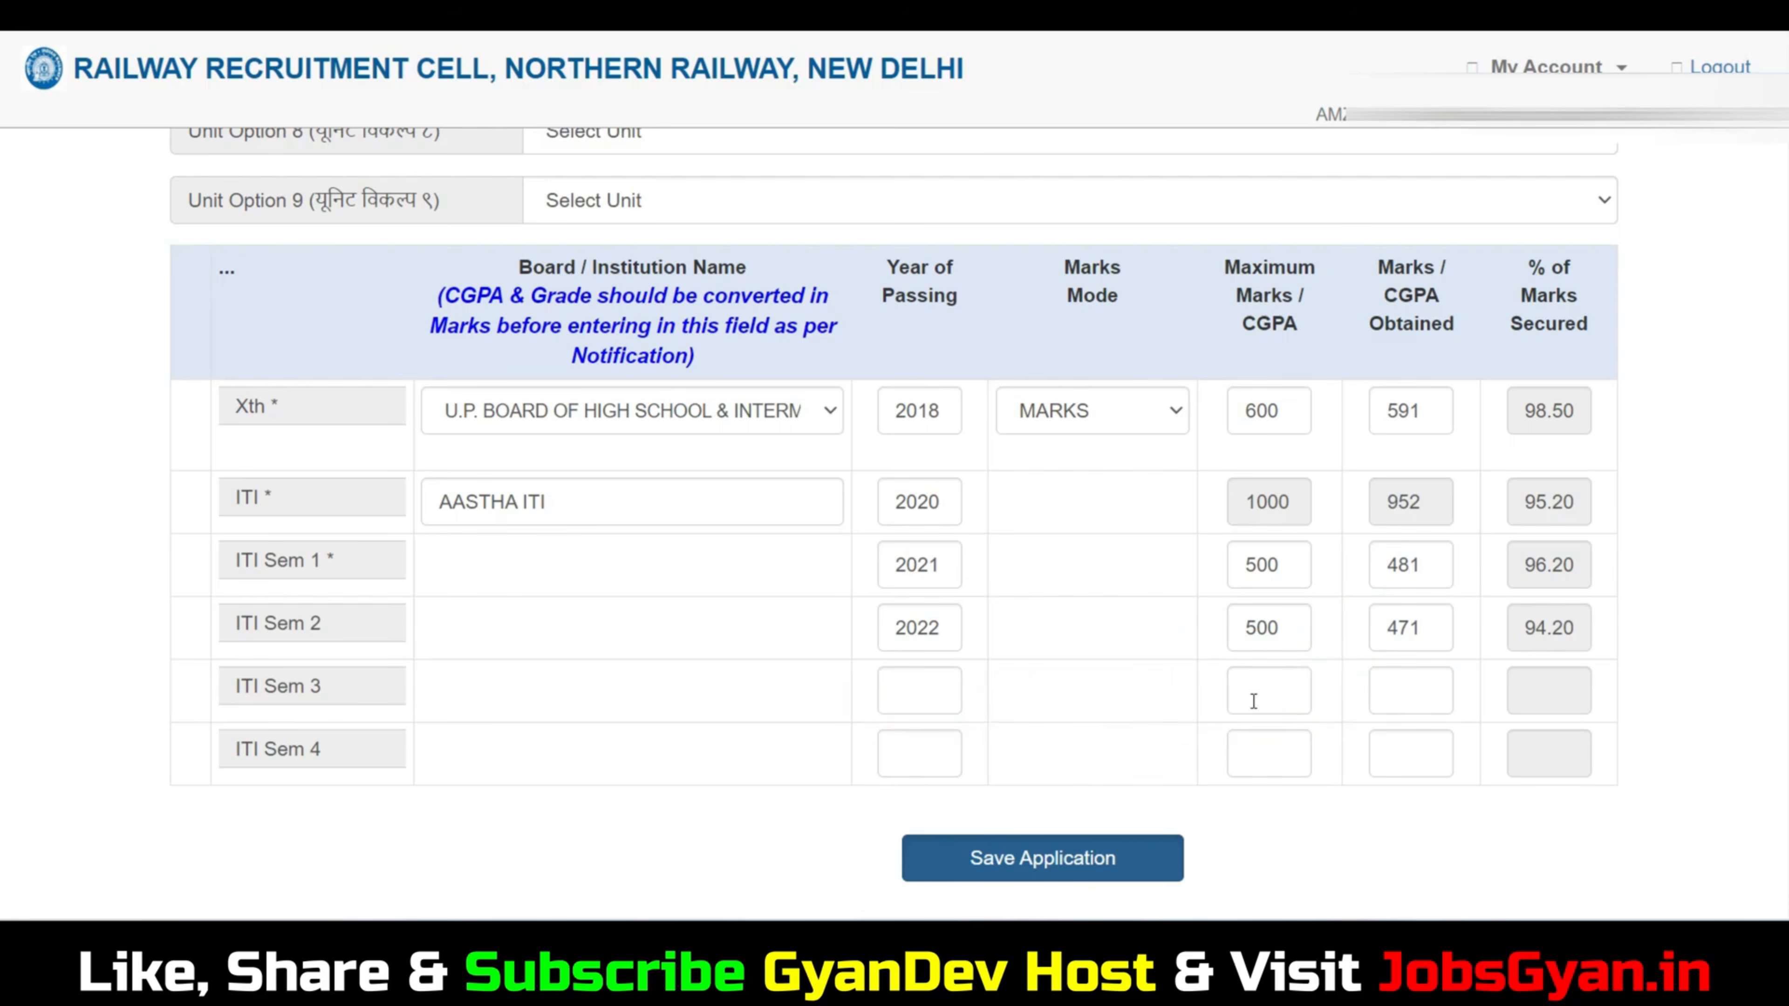
# Save the application, proceed to uploading the required documents and check the allowed file sizes.
pyautogui.click(1145, 861)
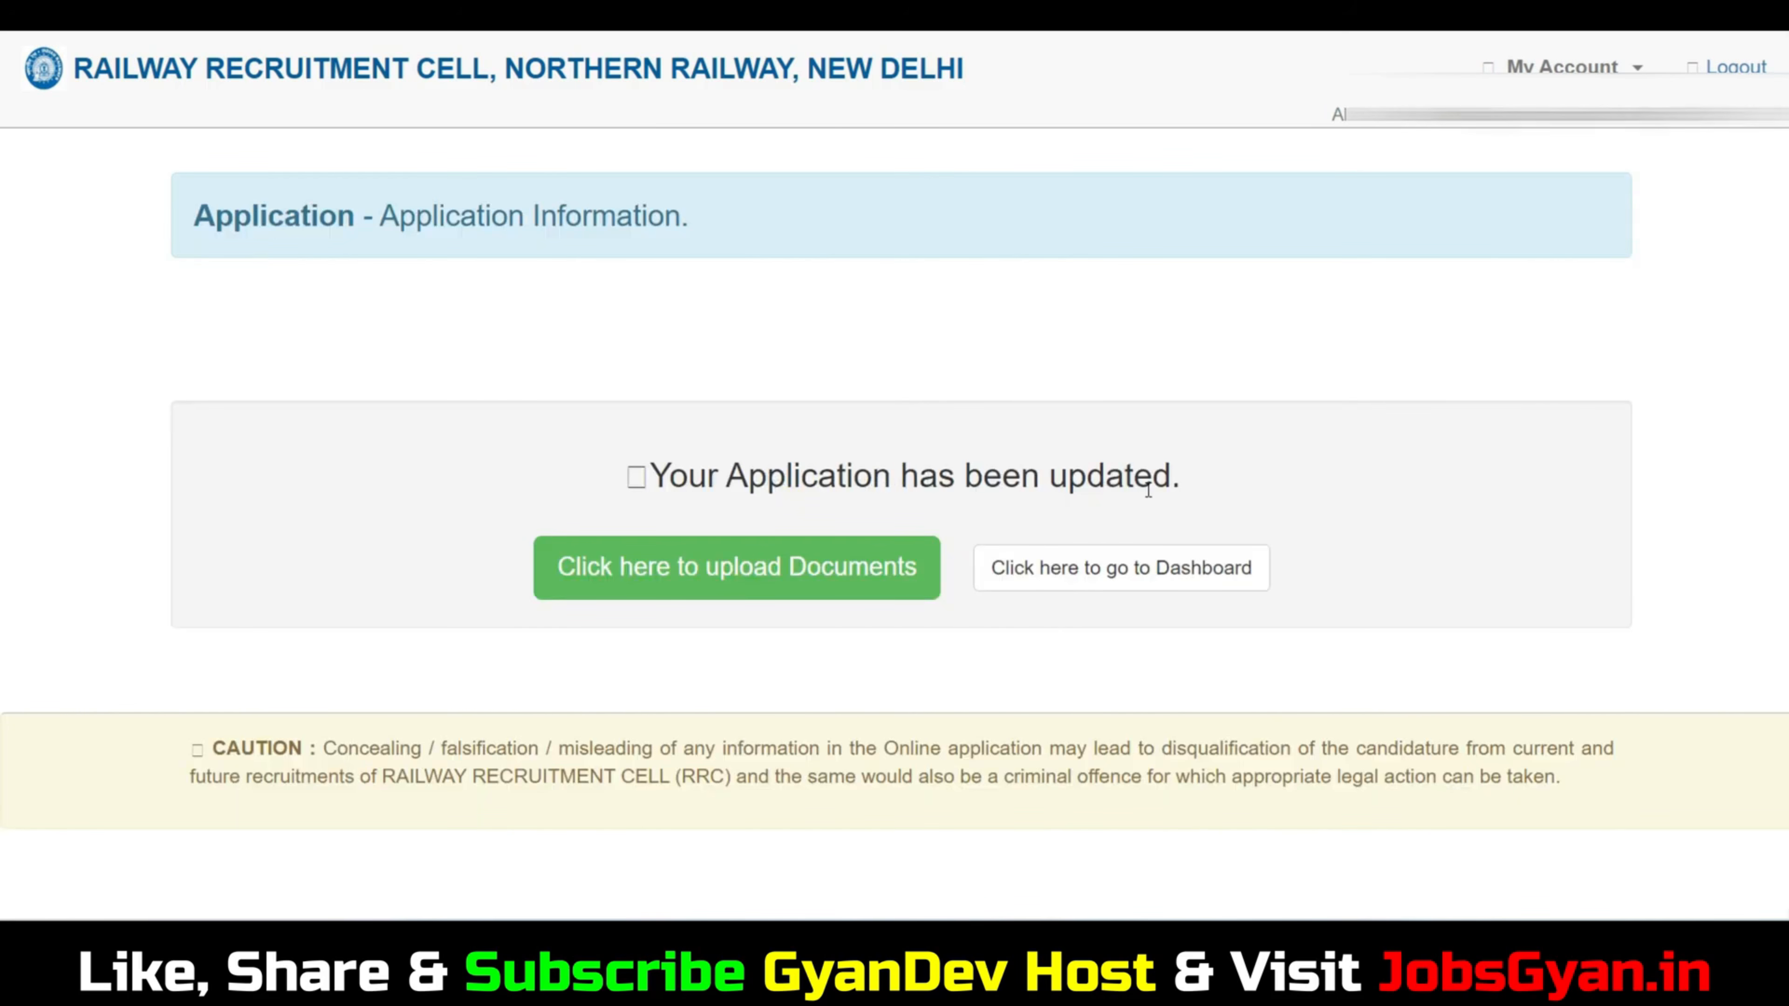
pyautogui.click(818, 573)
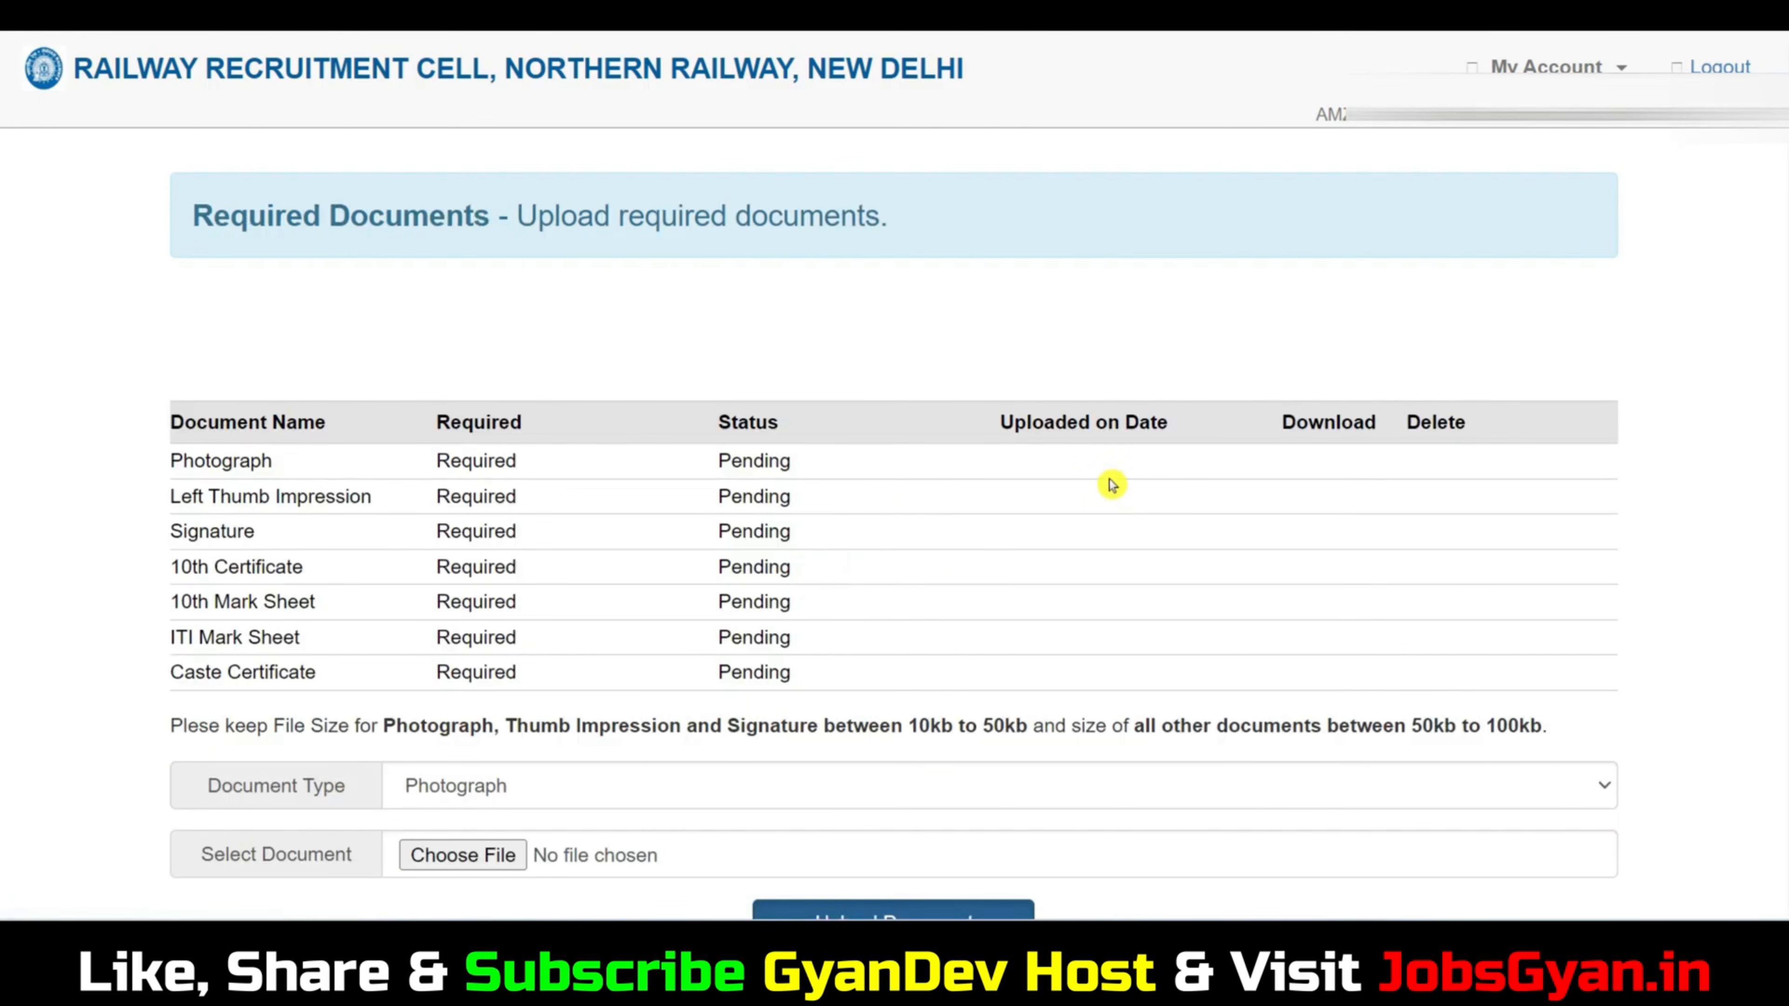
pyautogui.scroll(-3, 1111, 484)
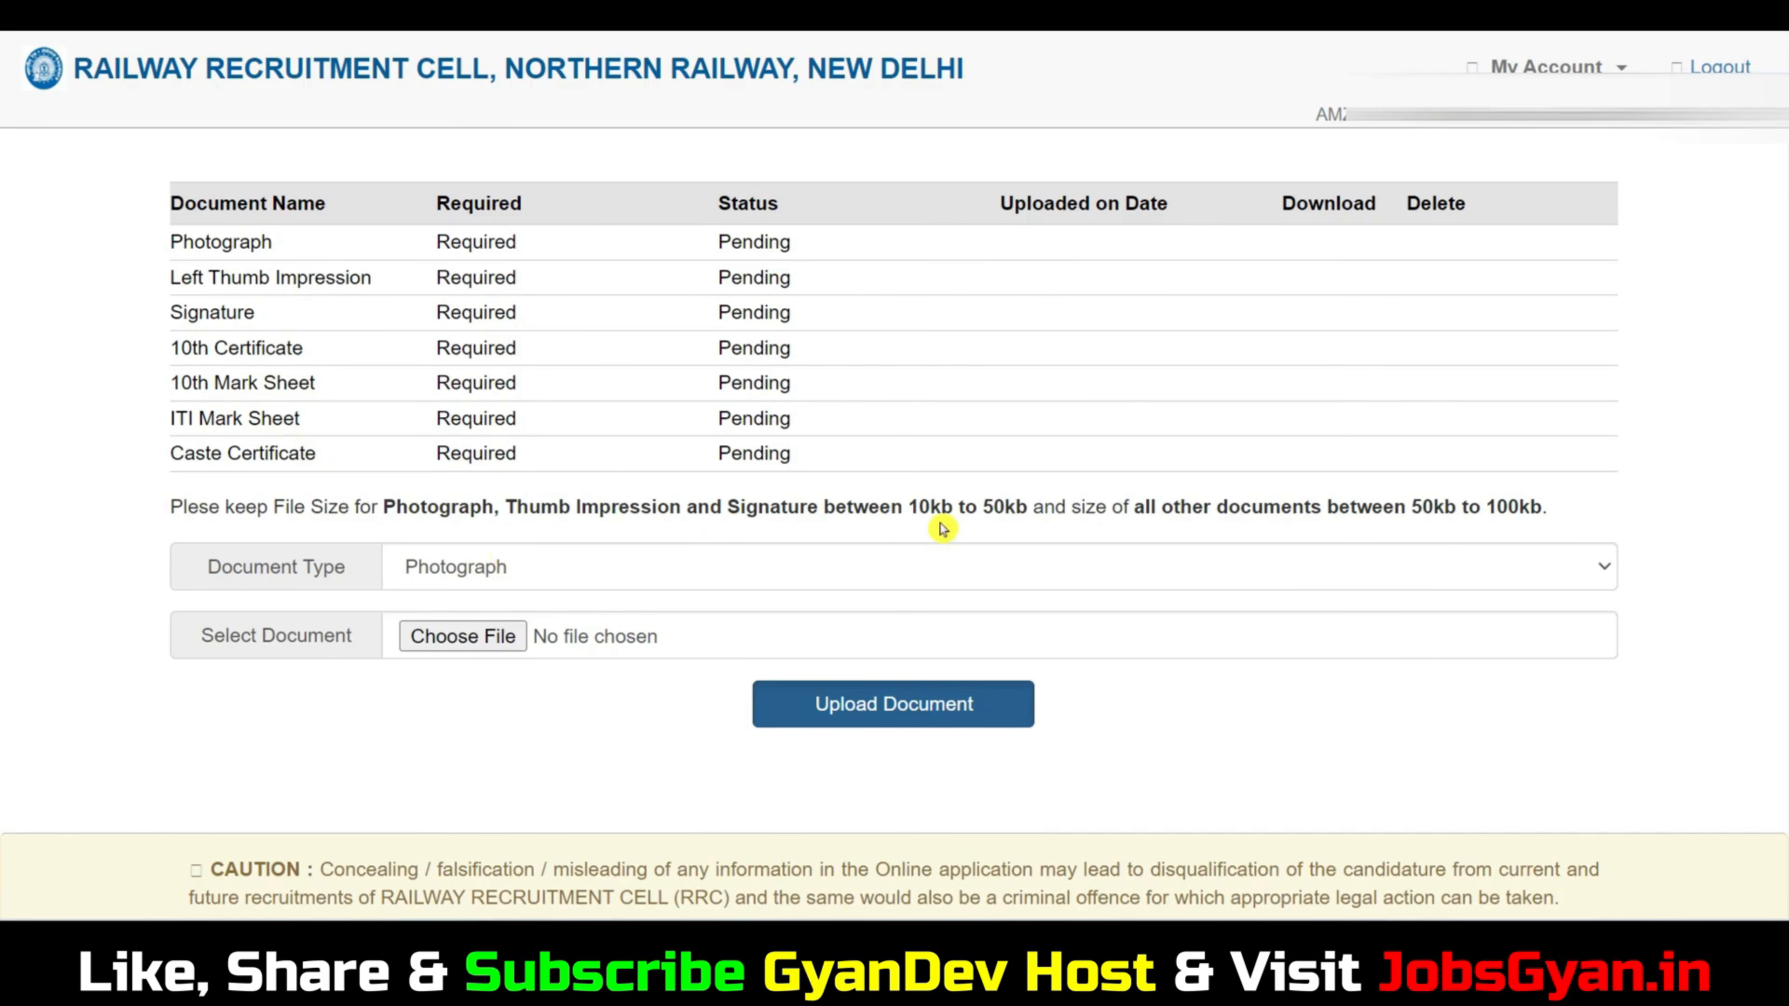
pyautogui.moveTo(931, 507); pyautogui.dragTo(1107, 503)
# Upload AssamTET.jpg from the Dummy Photos folder as the Photograph and confirm saving it.
pyautogui.click(561, 570)
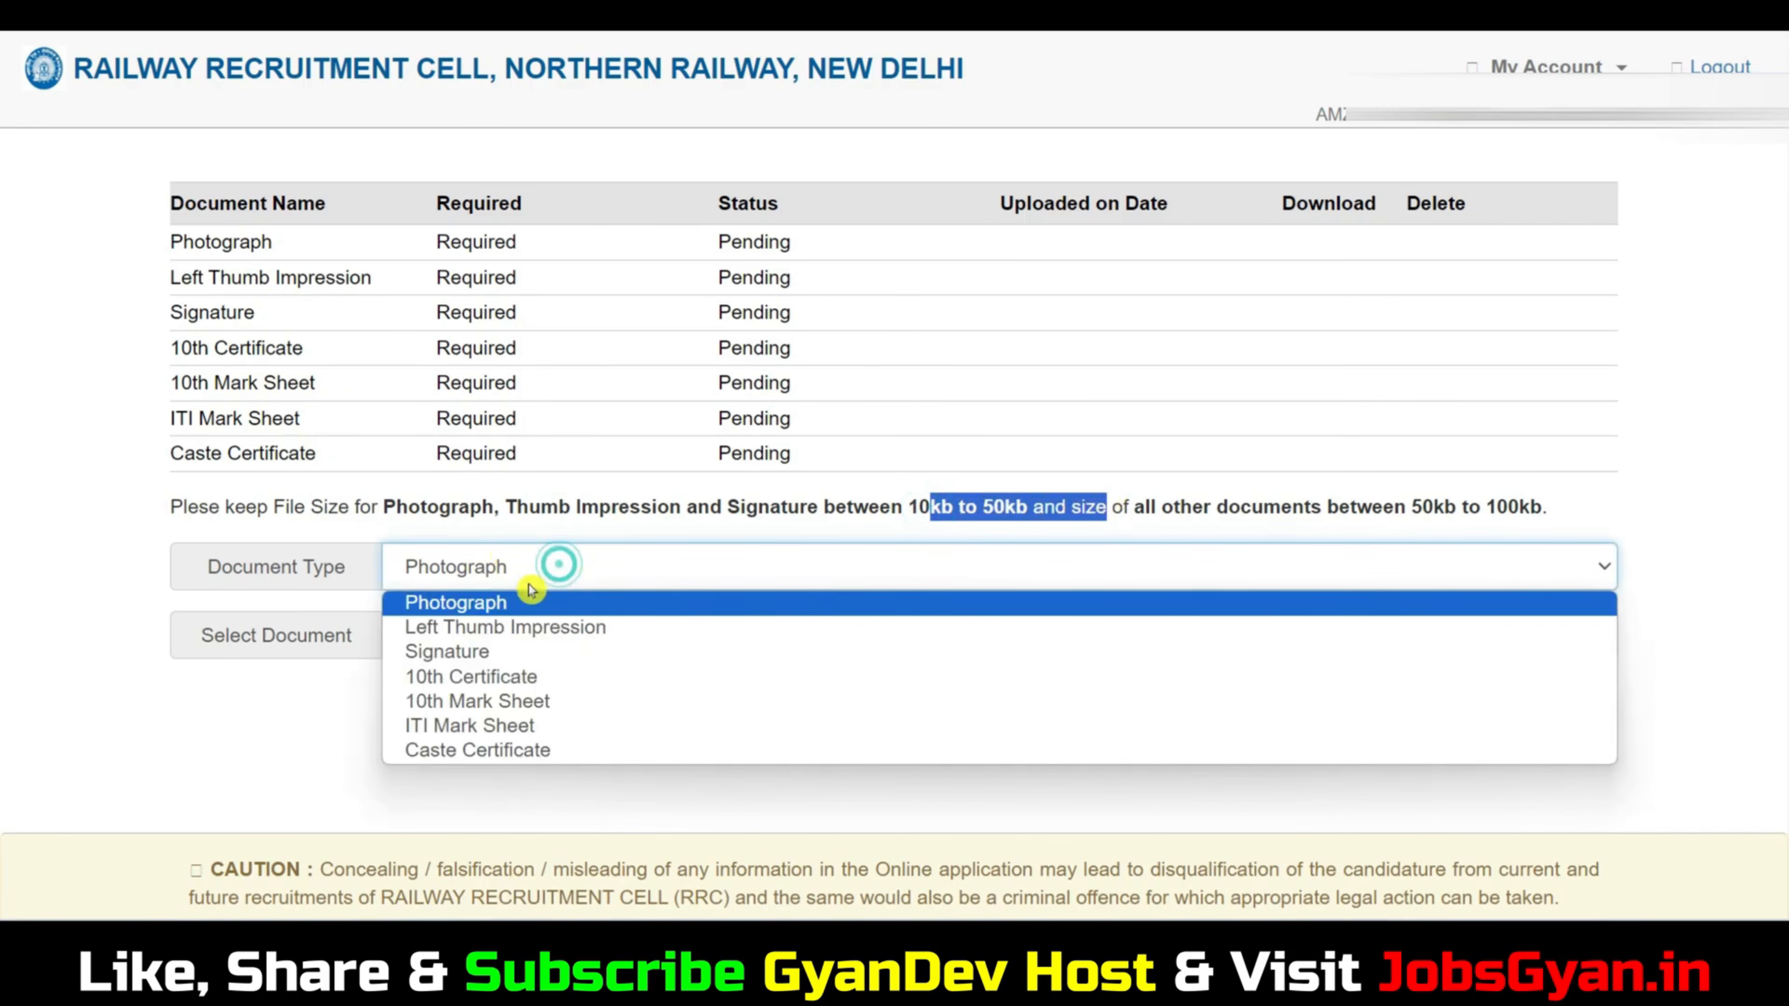
pyautogui.click(521, 603)
pyautogui.click(474, 638)
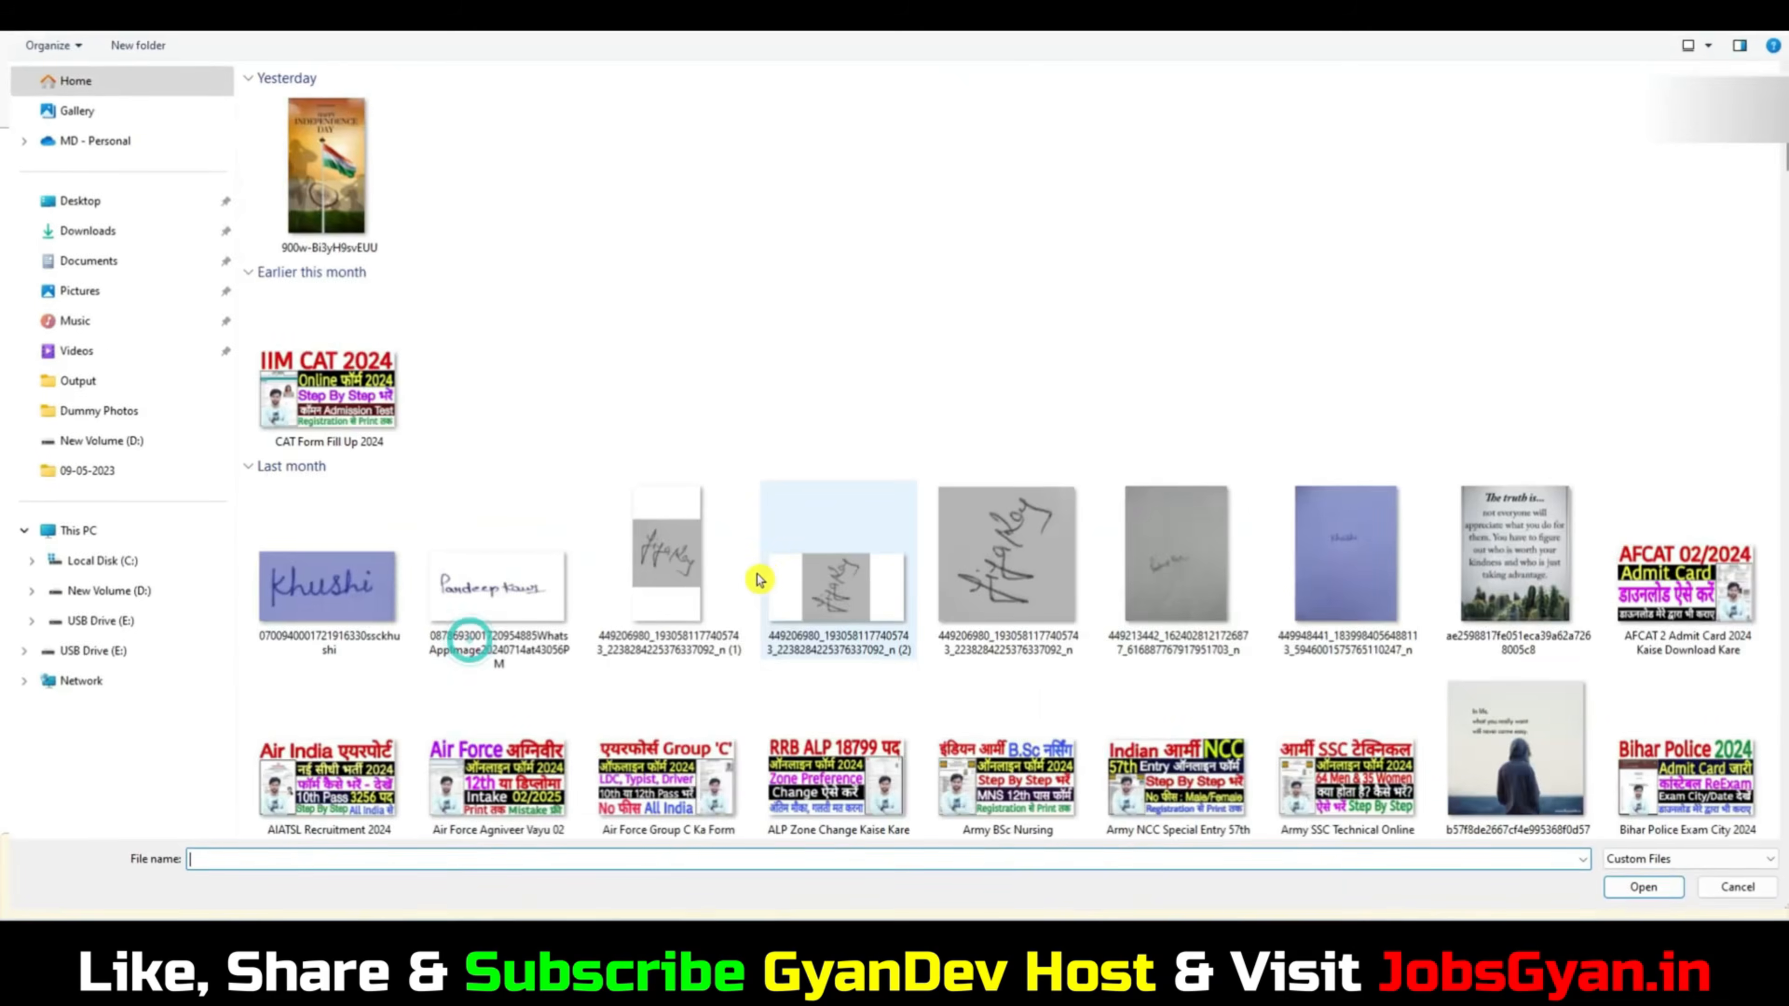
pyautogui.click(102, 411)
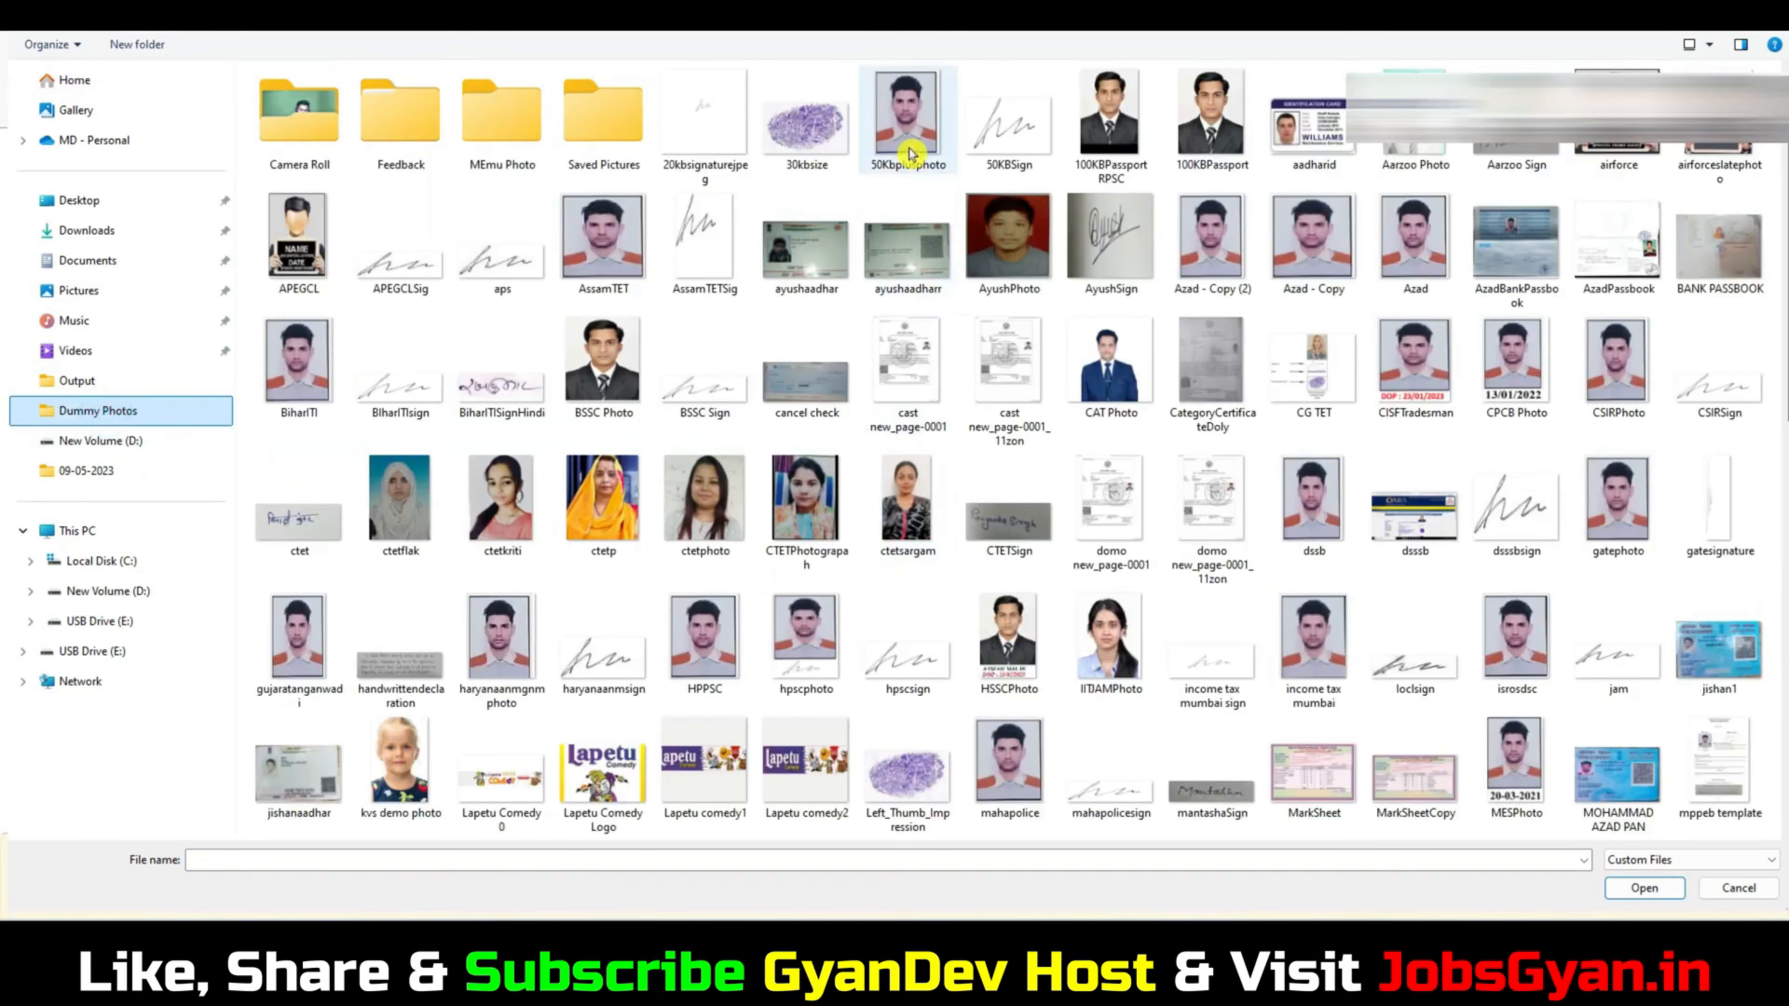
pyautogui.click(911, 77)
pyautogui.click(667, 253)
pyautogui.click(634, 243)
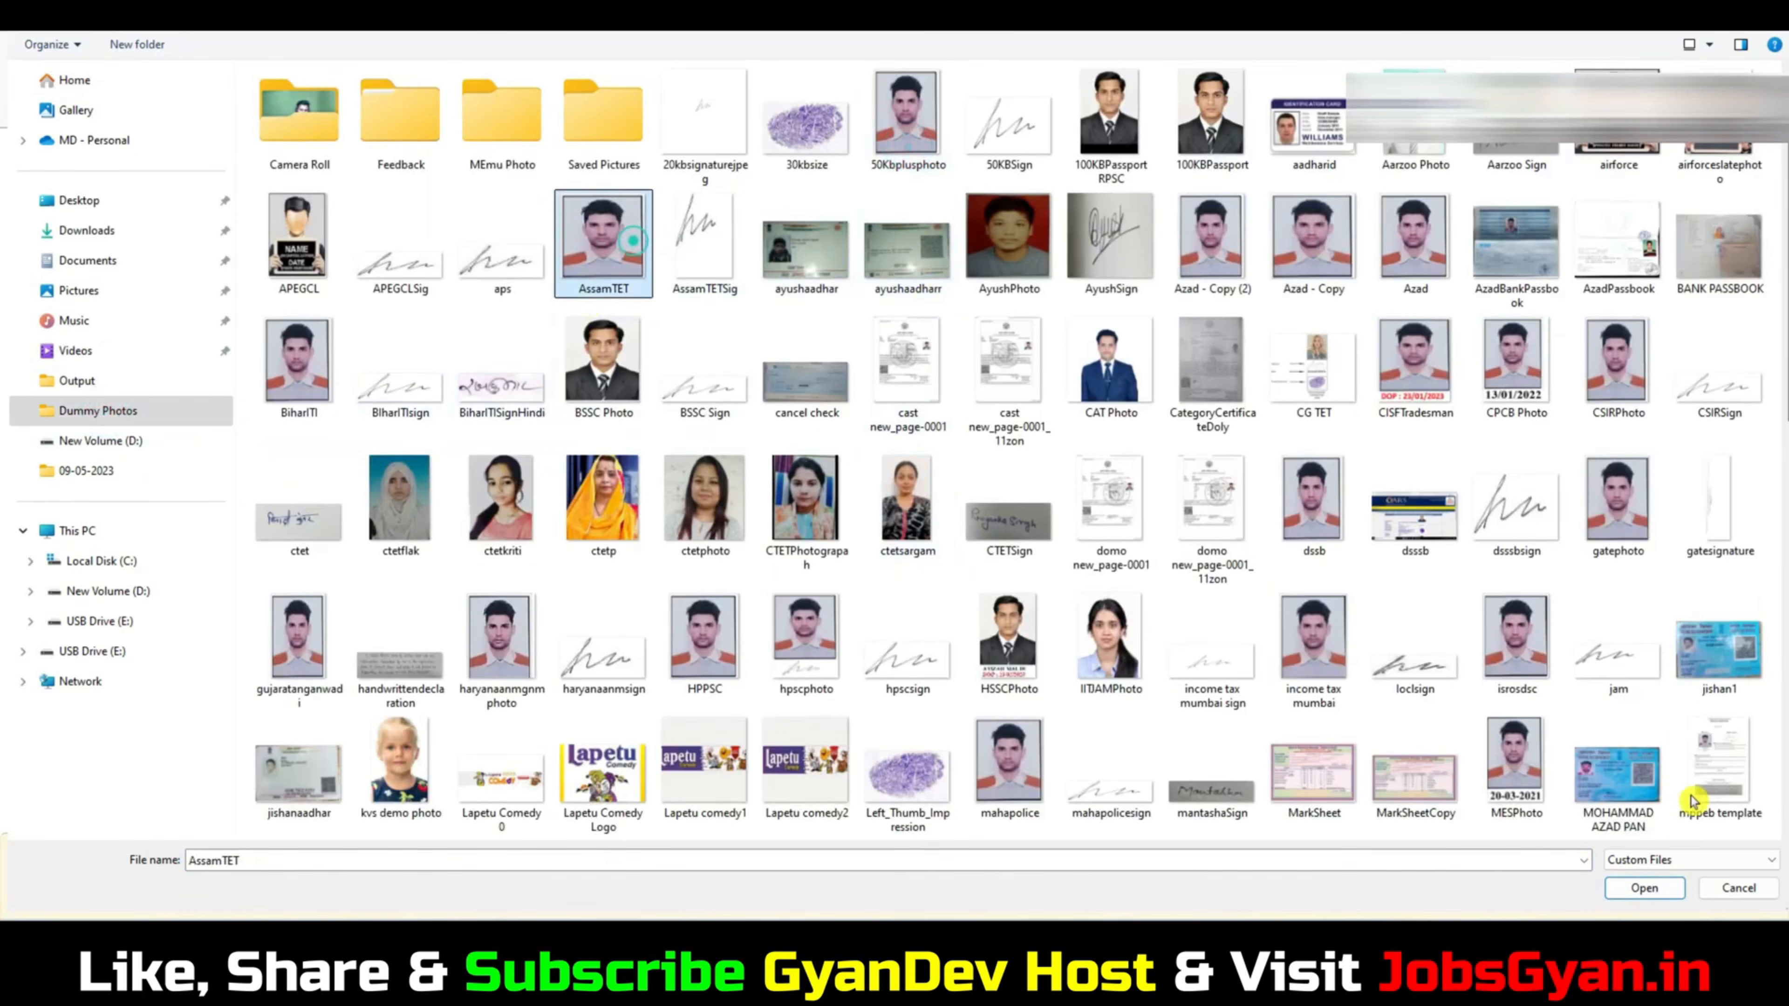
pyautogui.click(1645, 888)
pyautogui.click(941, 712)
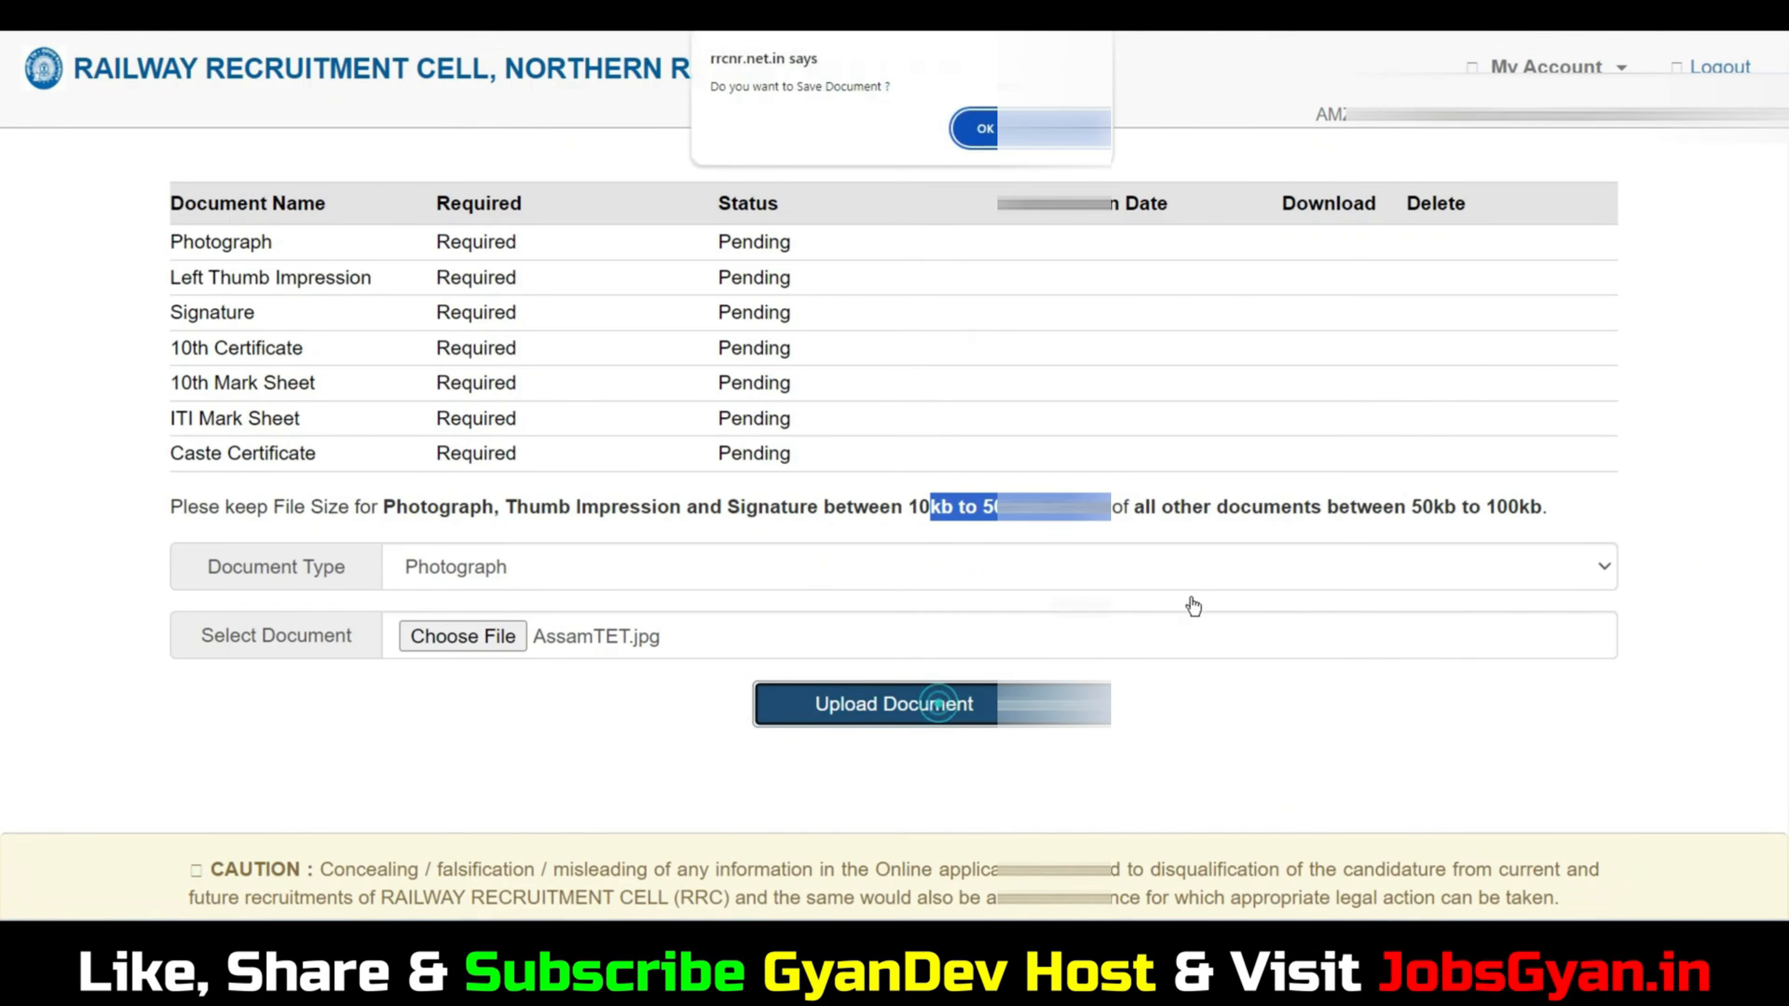
pyautogui.click(982, 130)
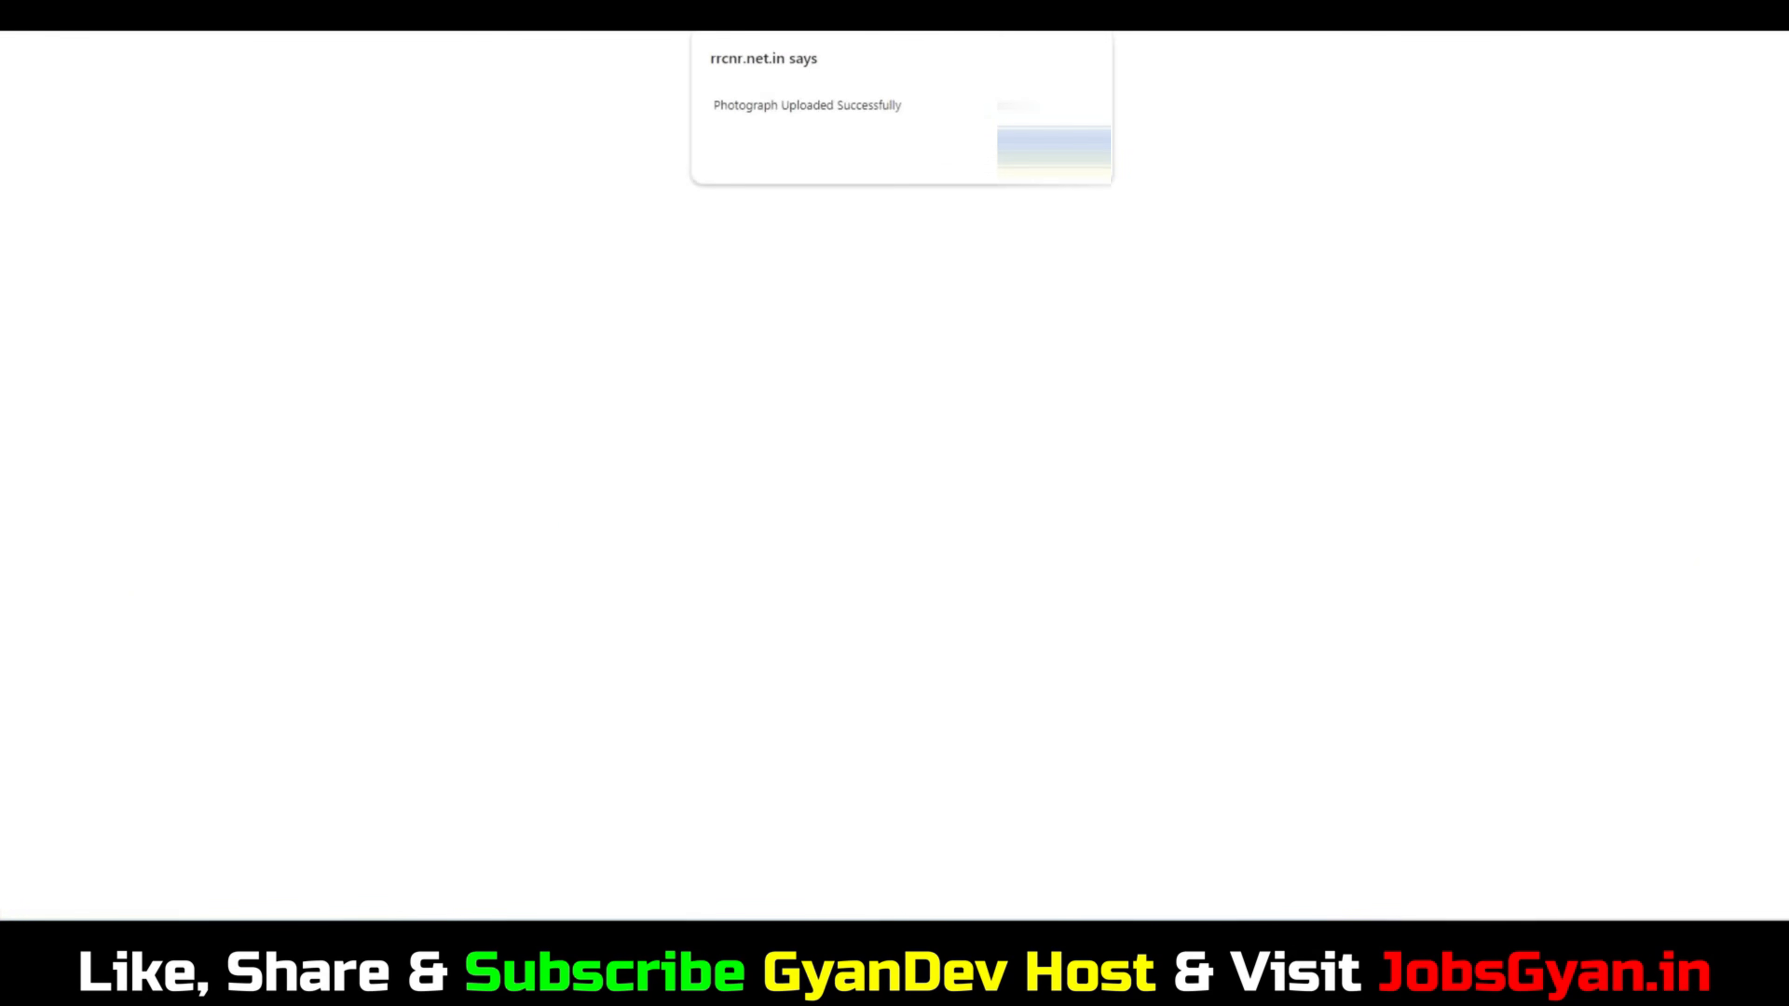
pyautogui.click(1042, 145)
# Upload Right_Thumb_Impression.jpg as the Left Thumb Impression document and confirm saving it.
pyautogui.scroll(-4, 1169, 381)
pyautogui.click(483, 506)
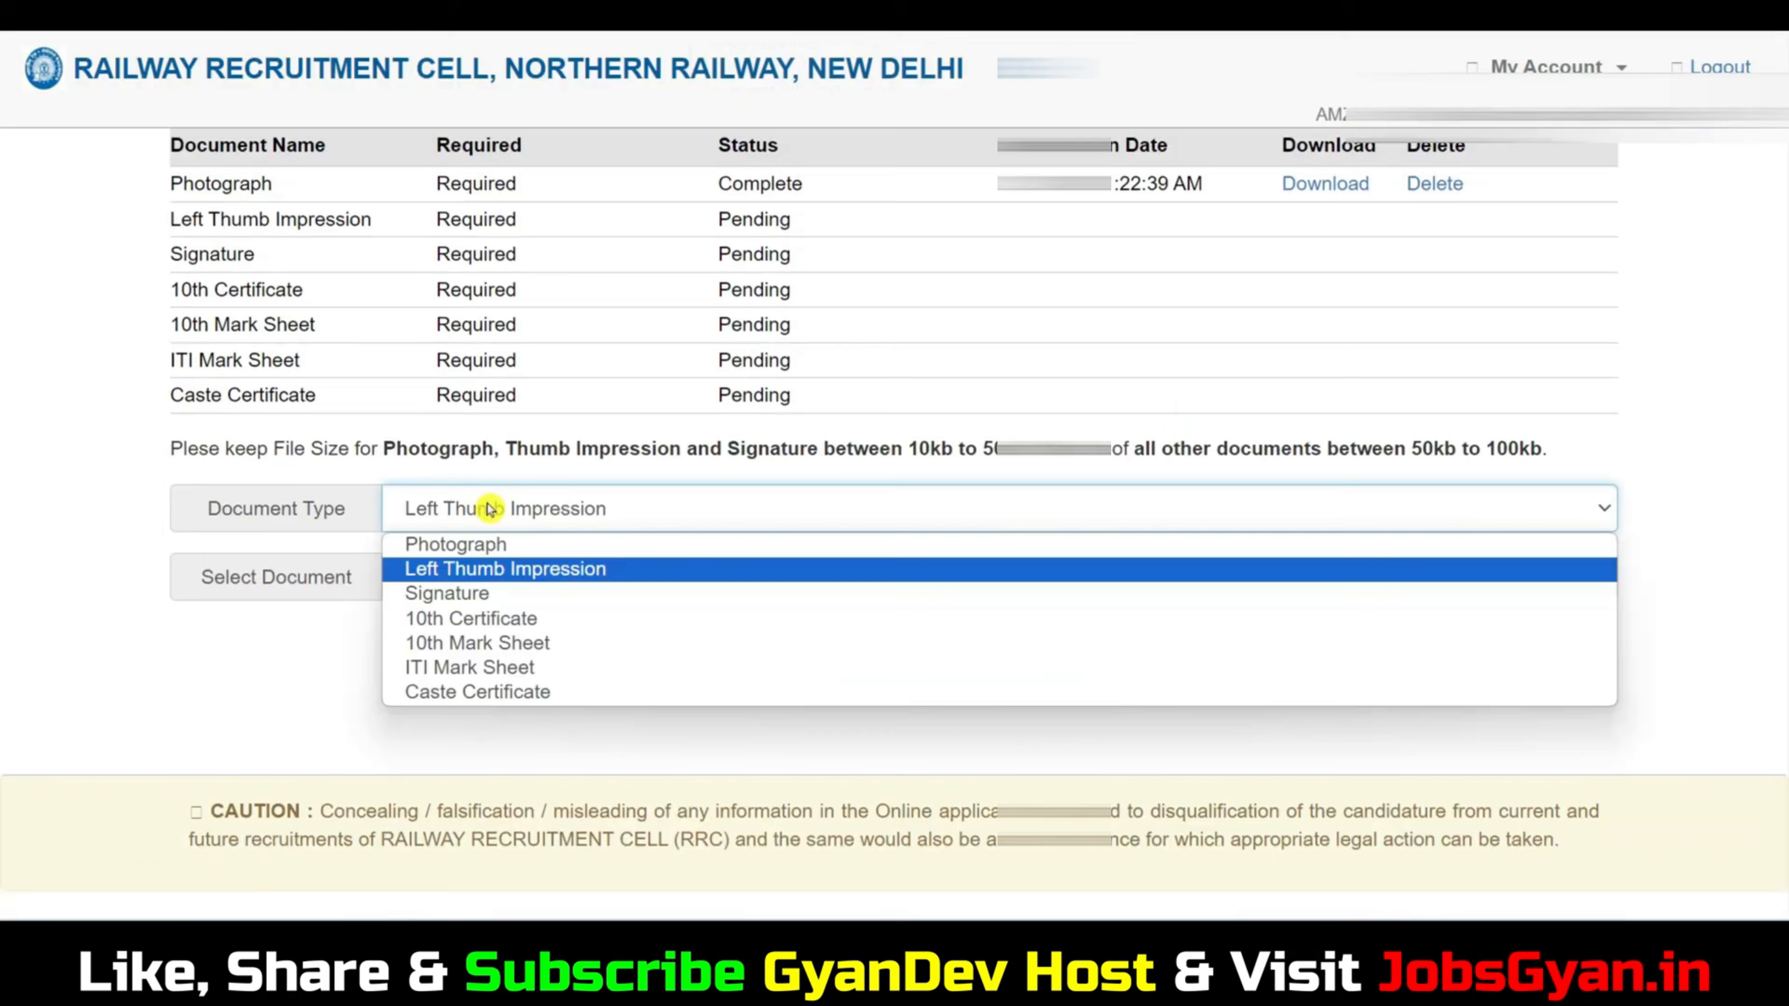
pyautogui.click(509, 571)
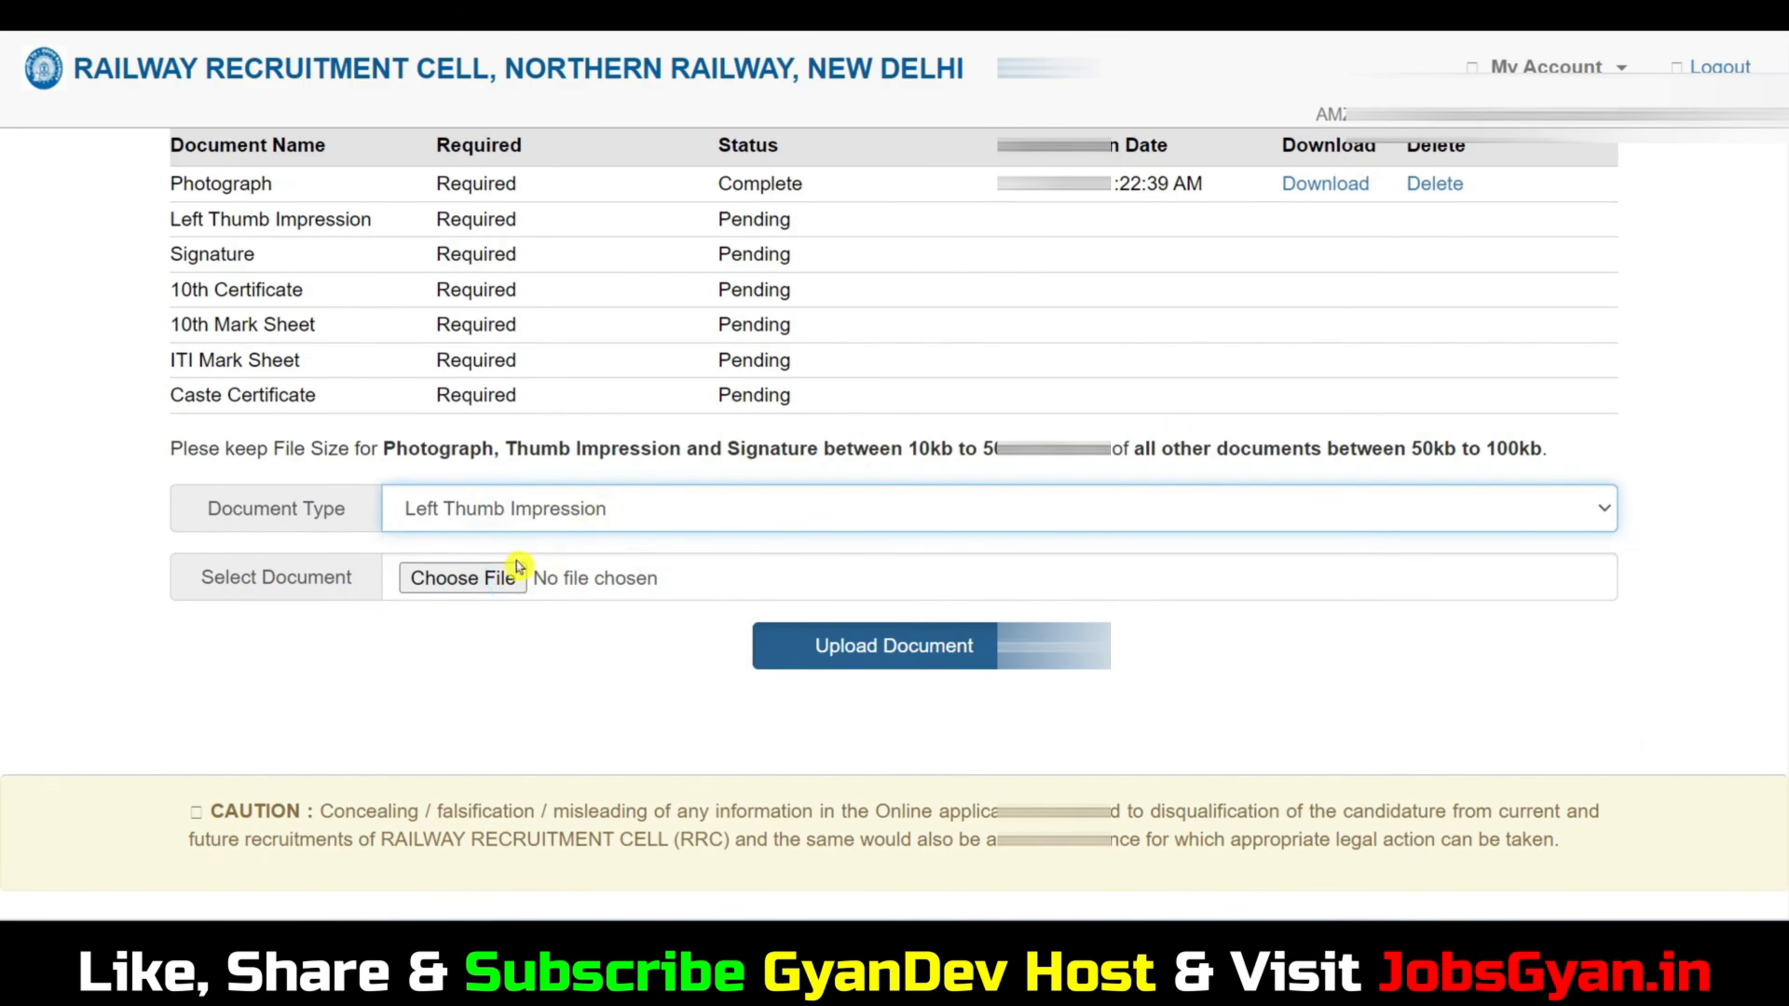
pyautogui.click(511, 577)
pyautogui.scroll(-3, 947, 411)
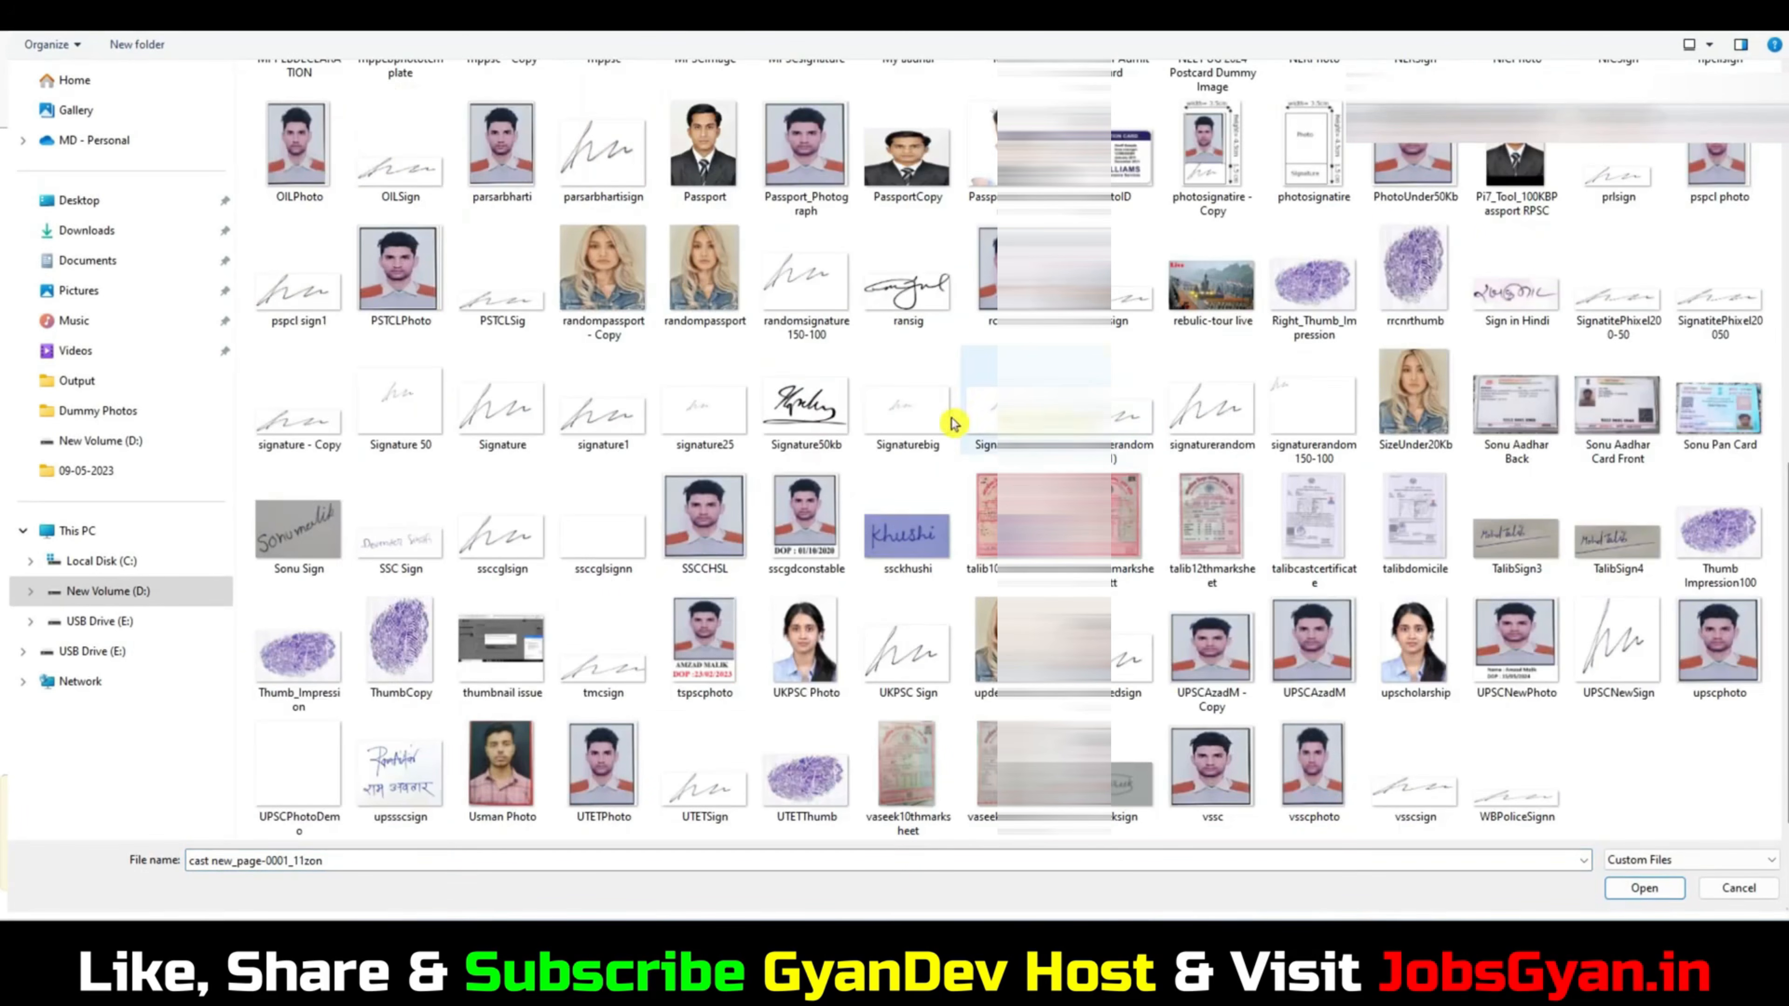
pyautogui.click(1313, 296)
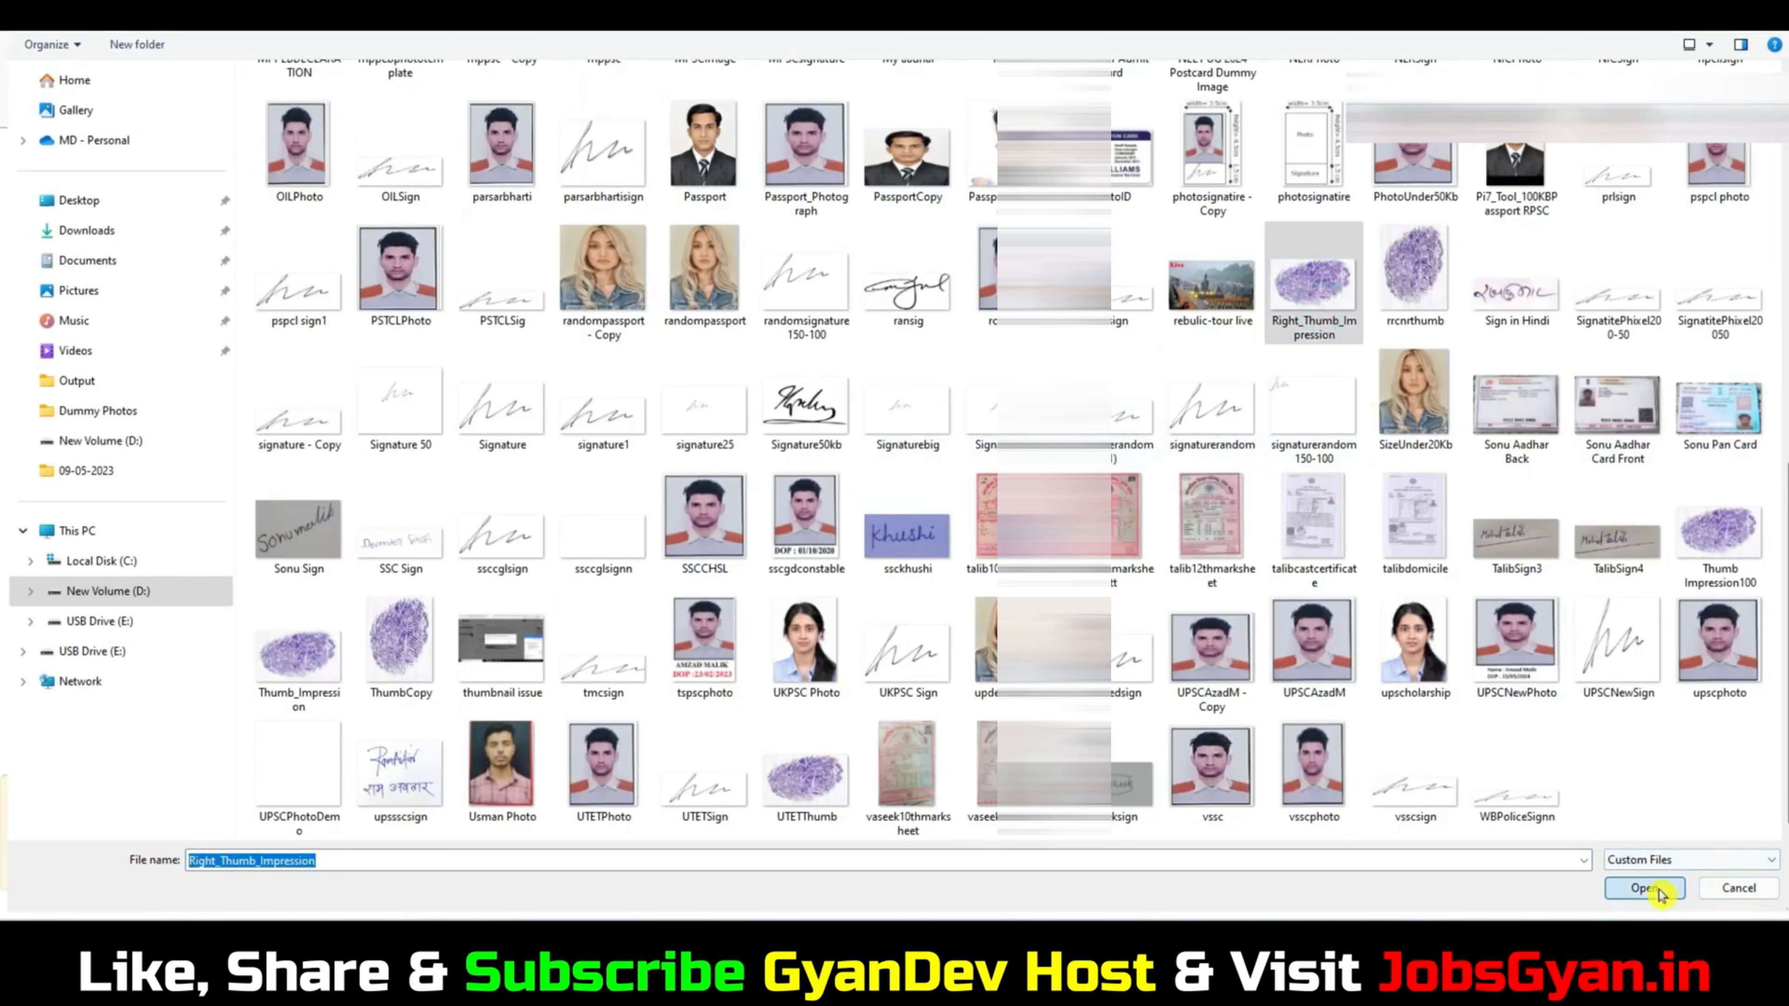
pyautogui.click(1644, 888)
pyautogui.click(947, 659)
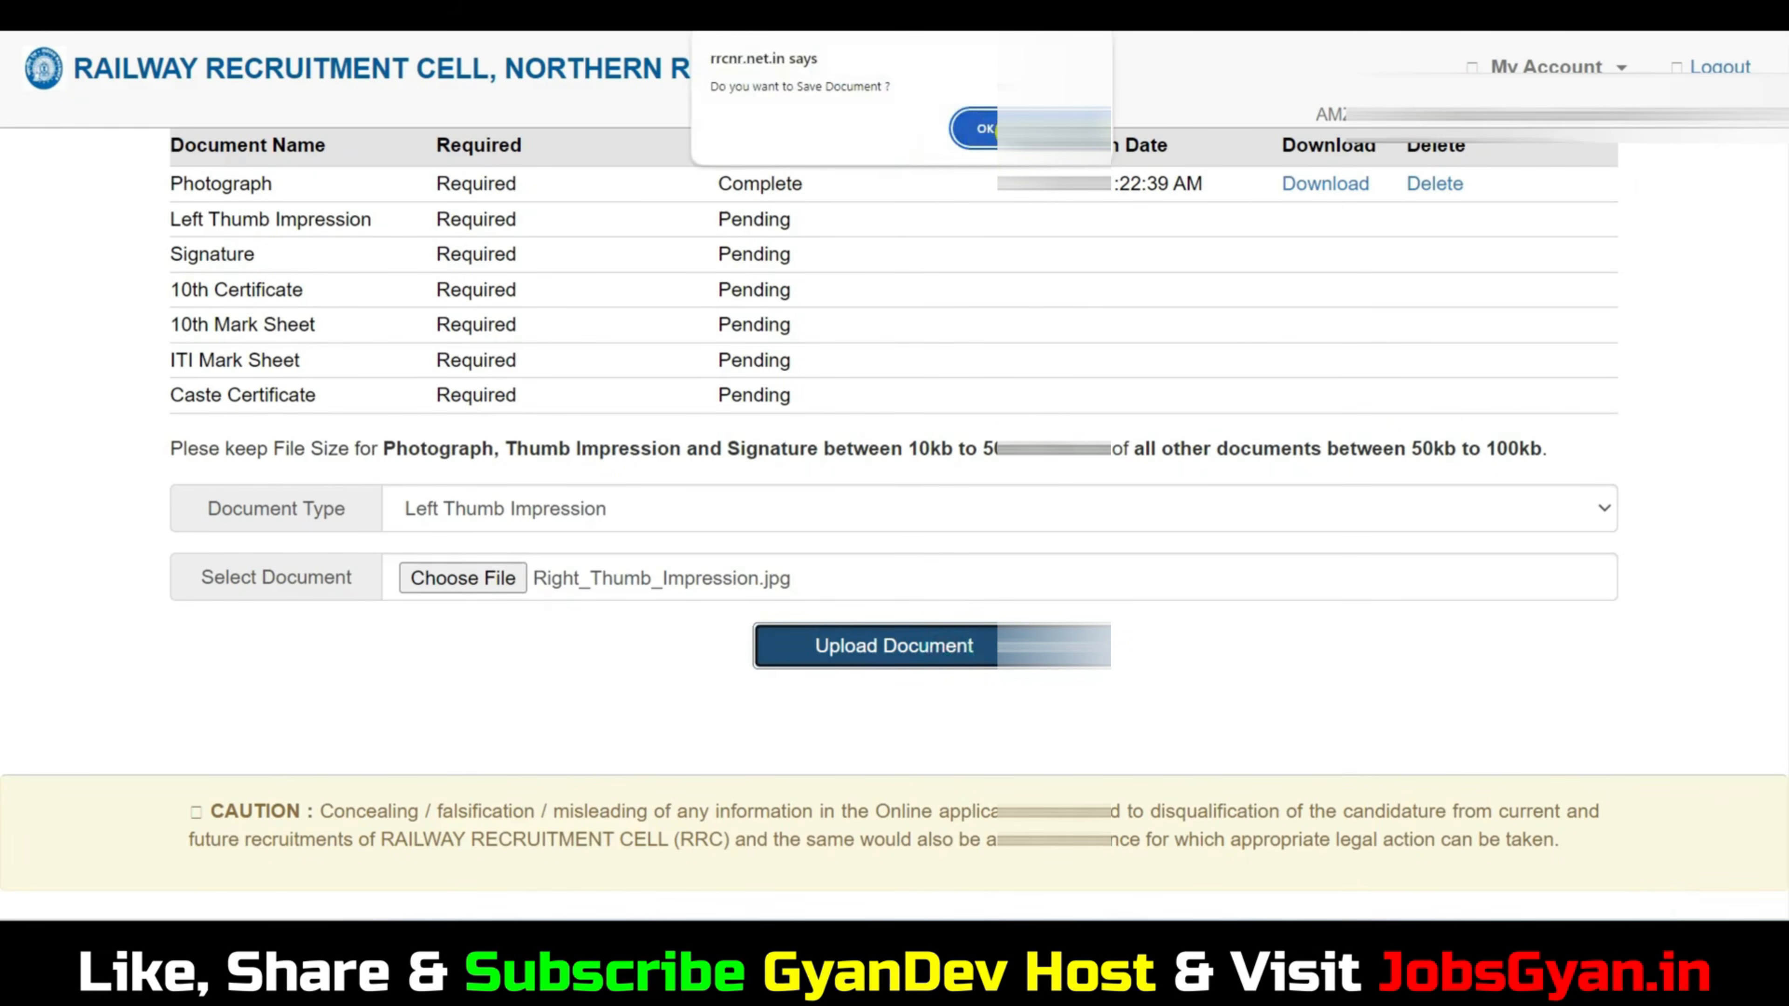
pyautogui.click(976, 128)
pyautogui.press('Return')
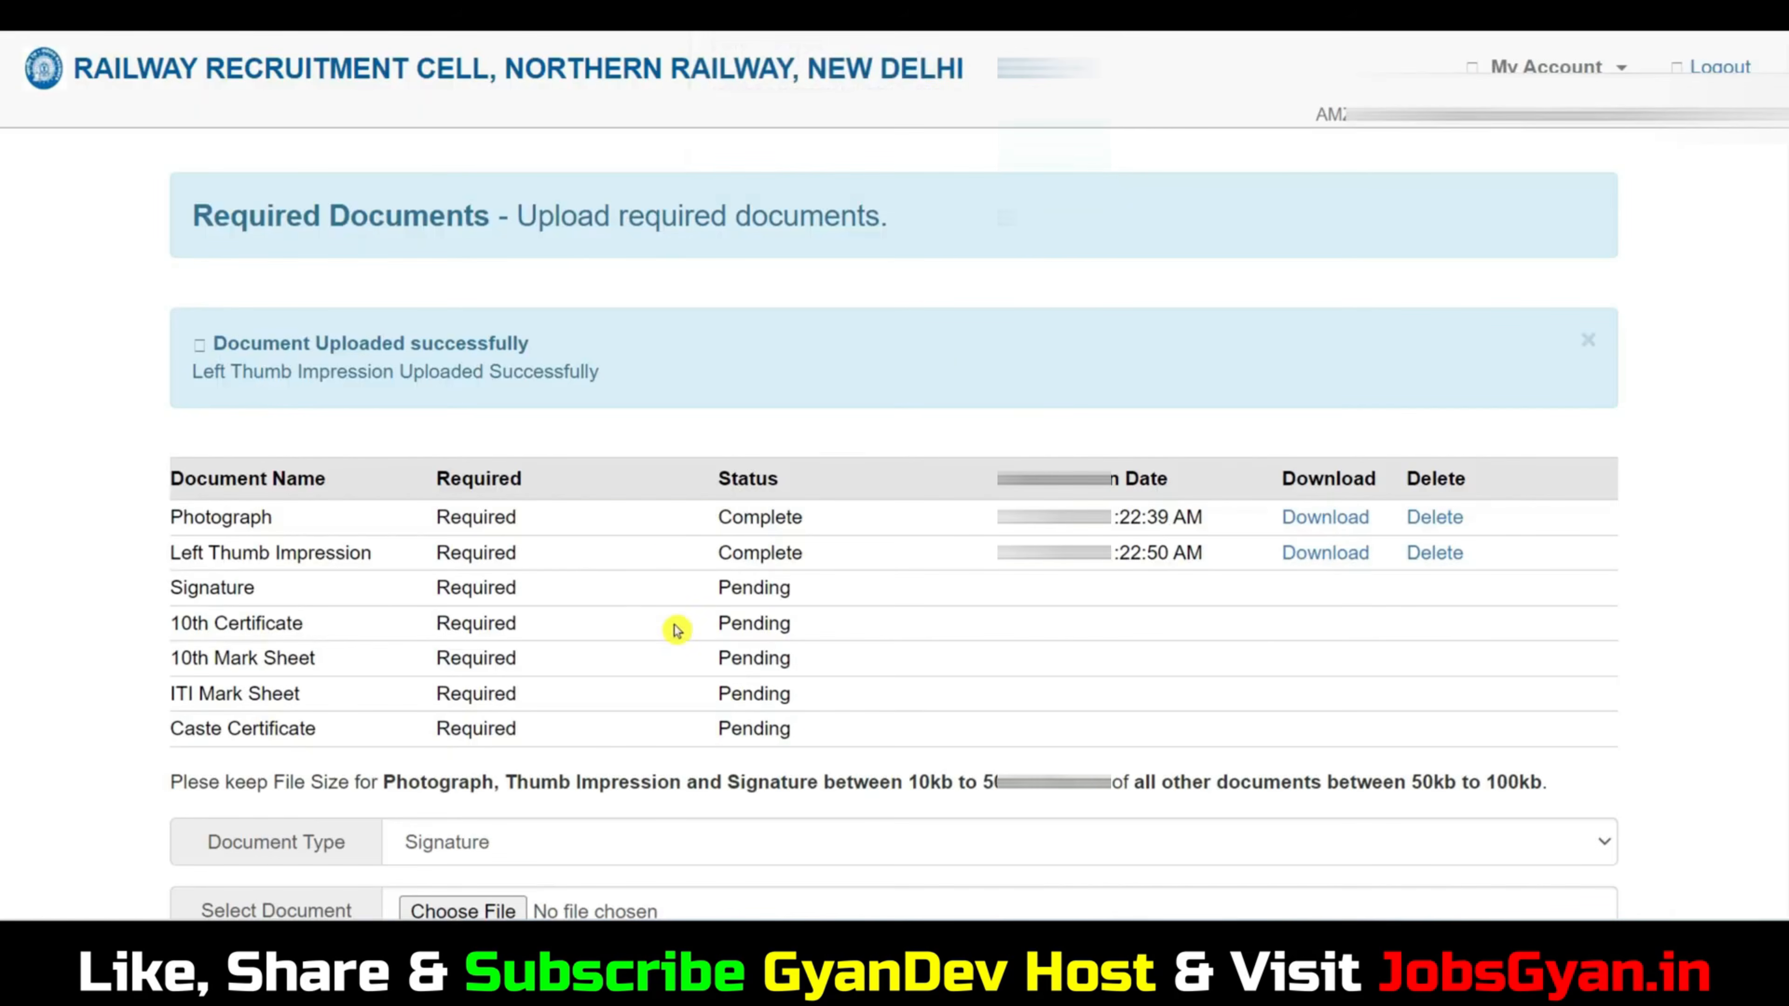
# Upload Signature.jpg as the Signature document and confirm saving it.
pyautogui.scroll(-5, 671, 628)
pyautogui.click(461, 574)
pyautogui.scroll(-10, 914, 454)
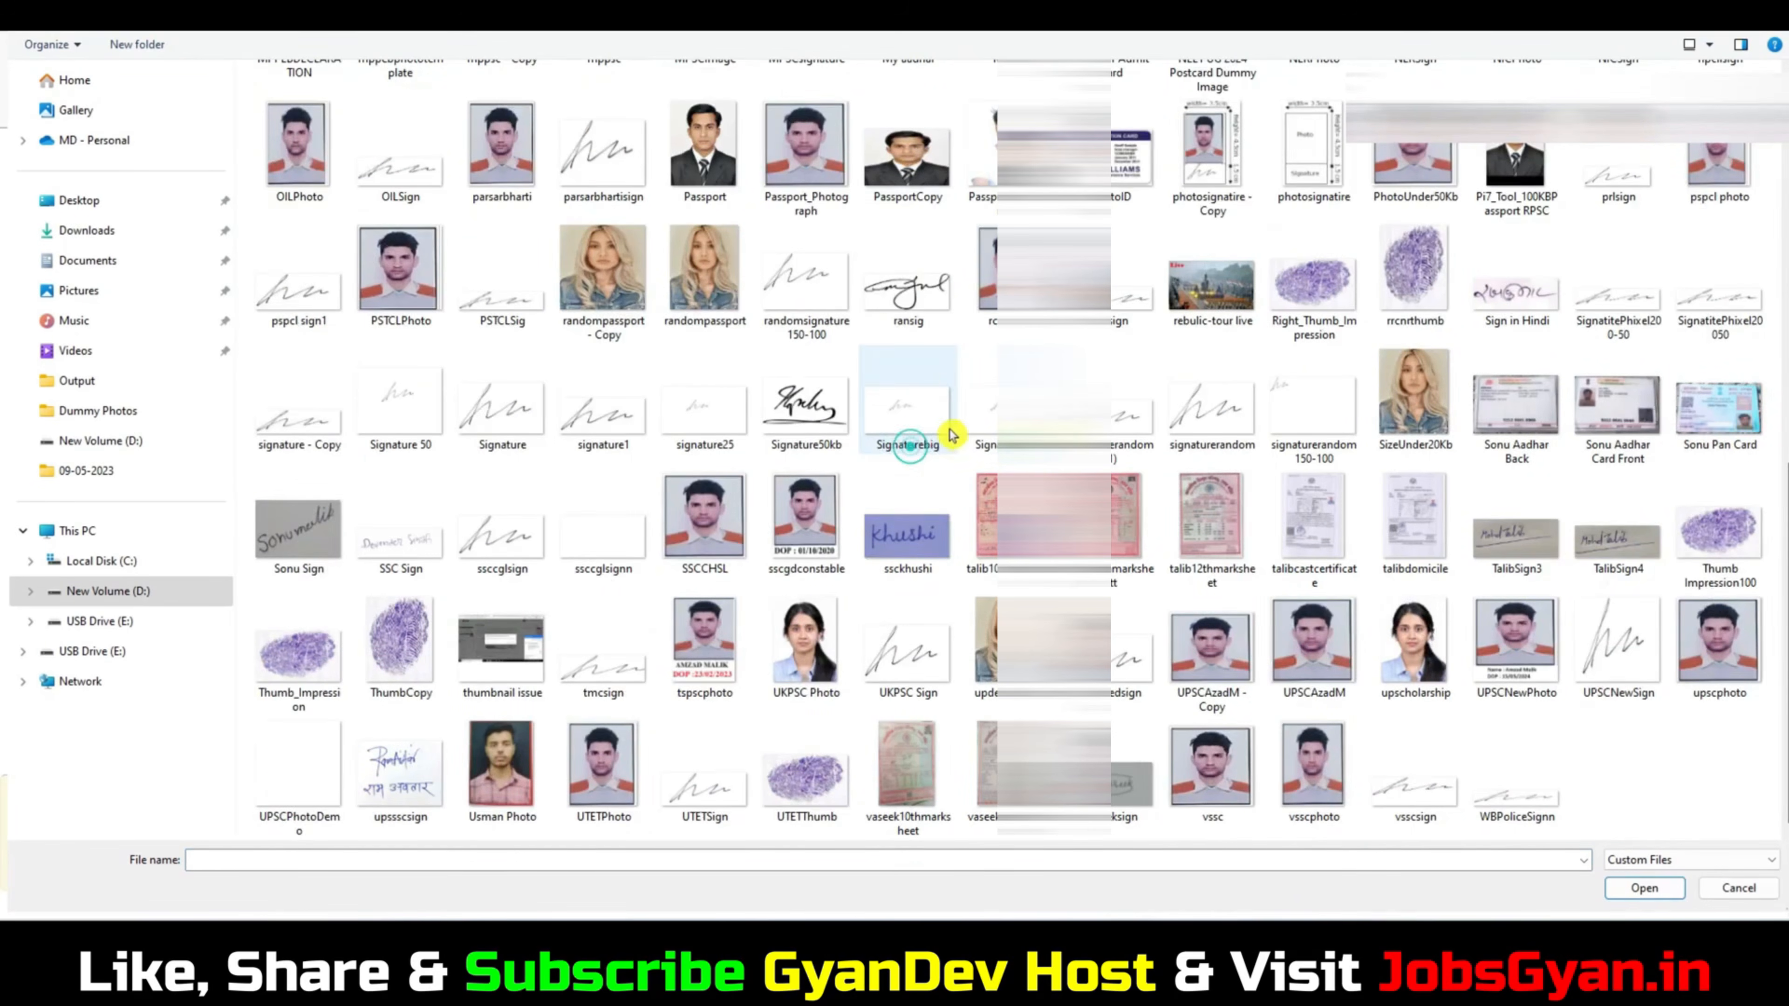
pyautogui.click(503, 405)
pyautogui.click(1644, 890)
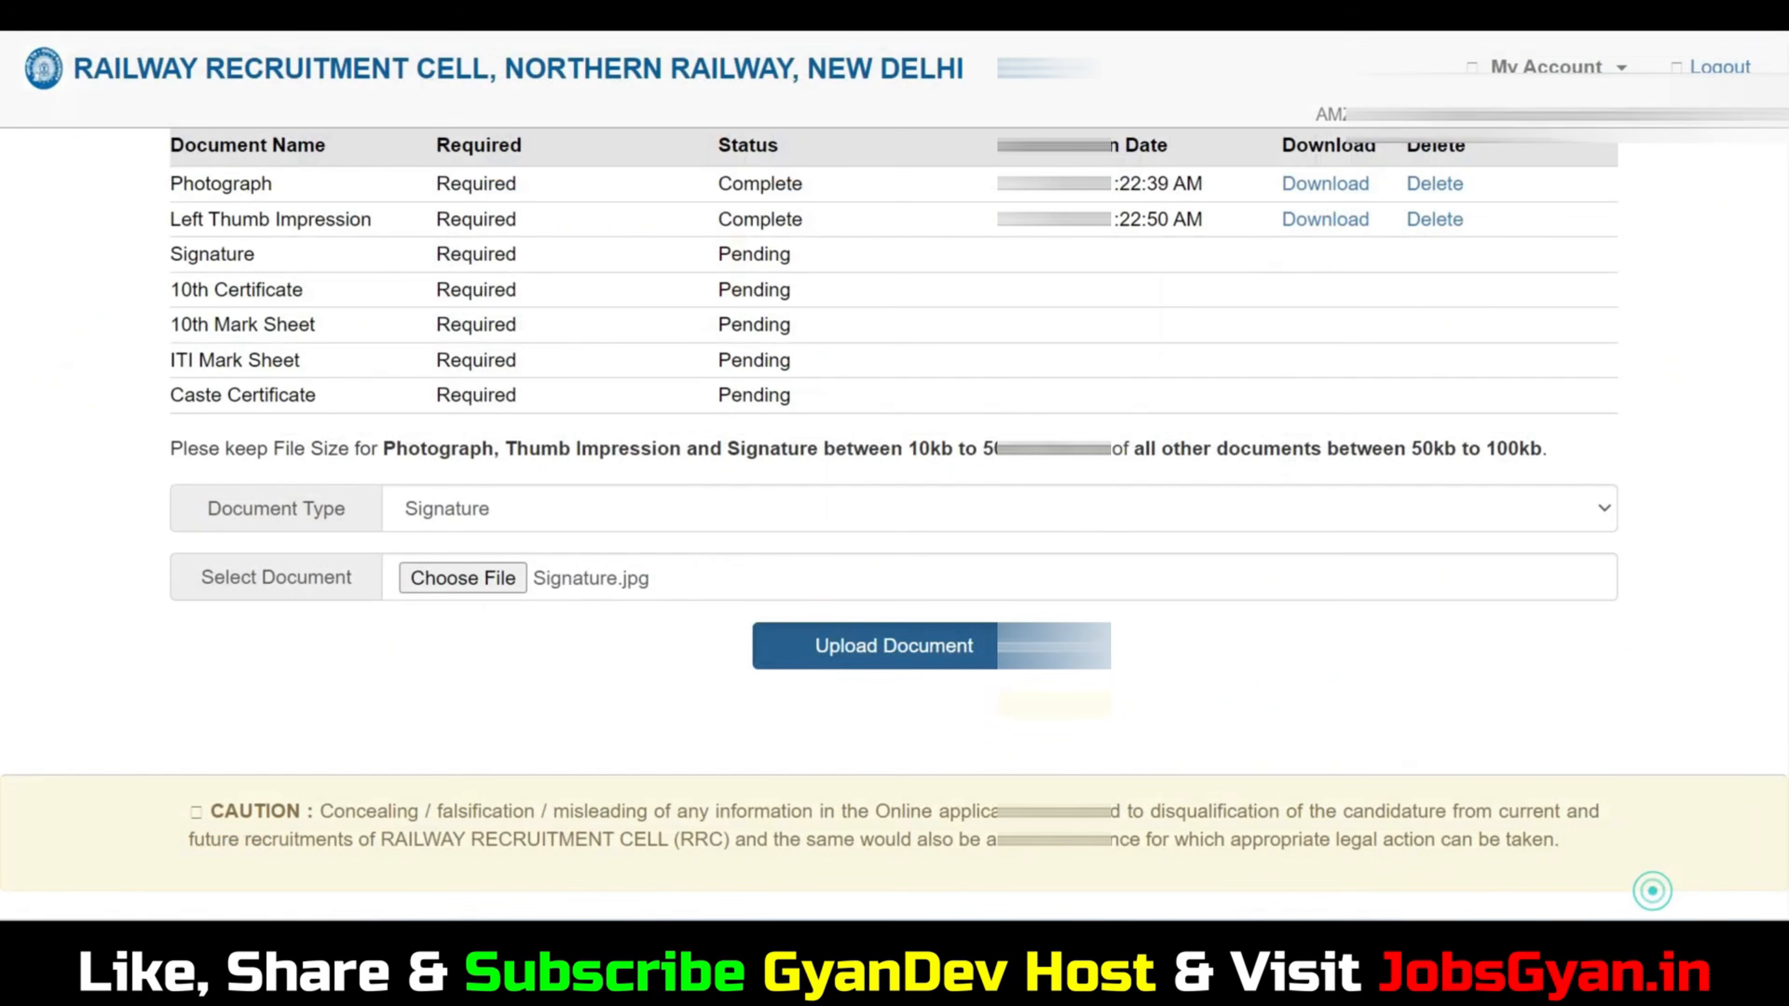
pyautogui.click(937, 644)
pyautogui.press('Return')
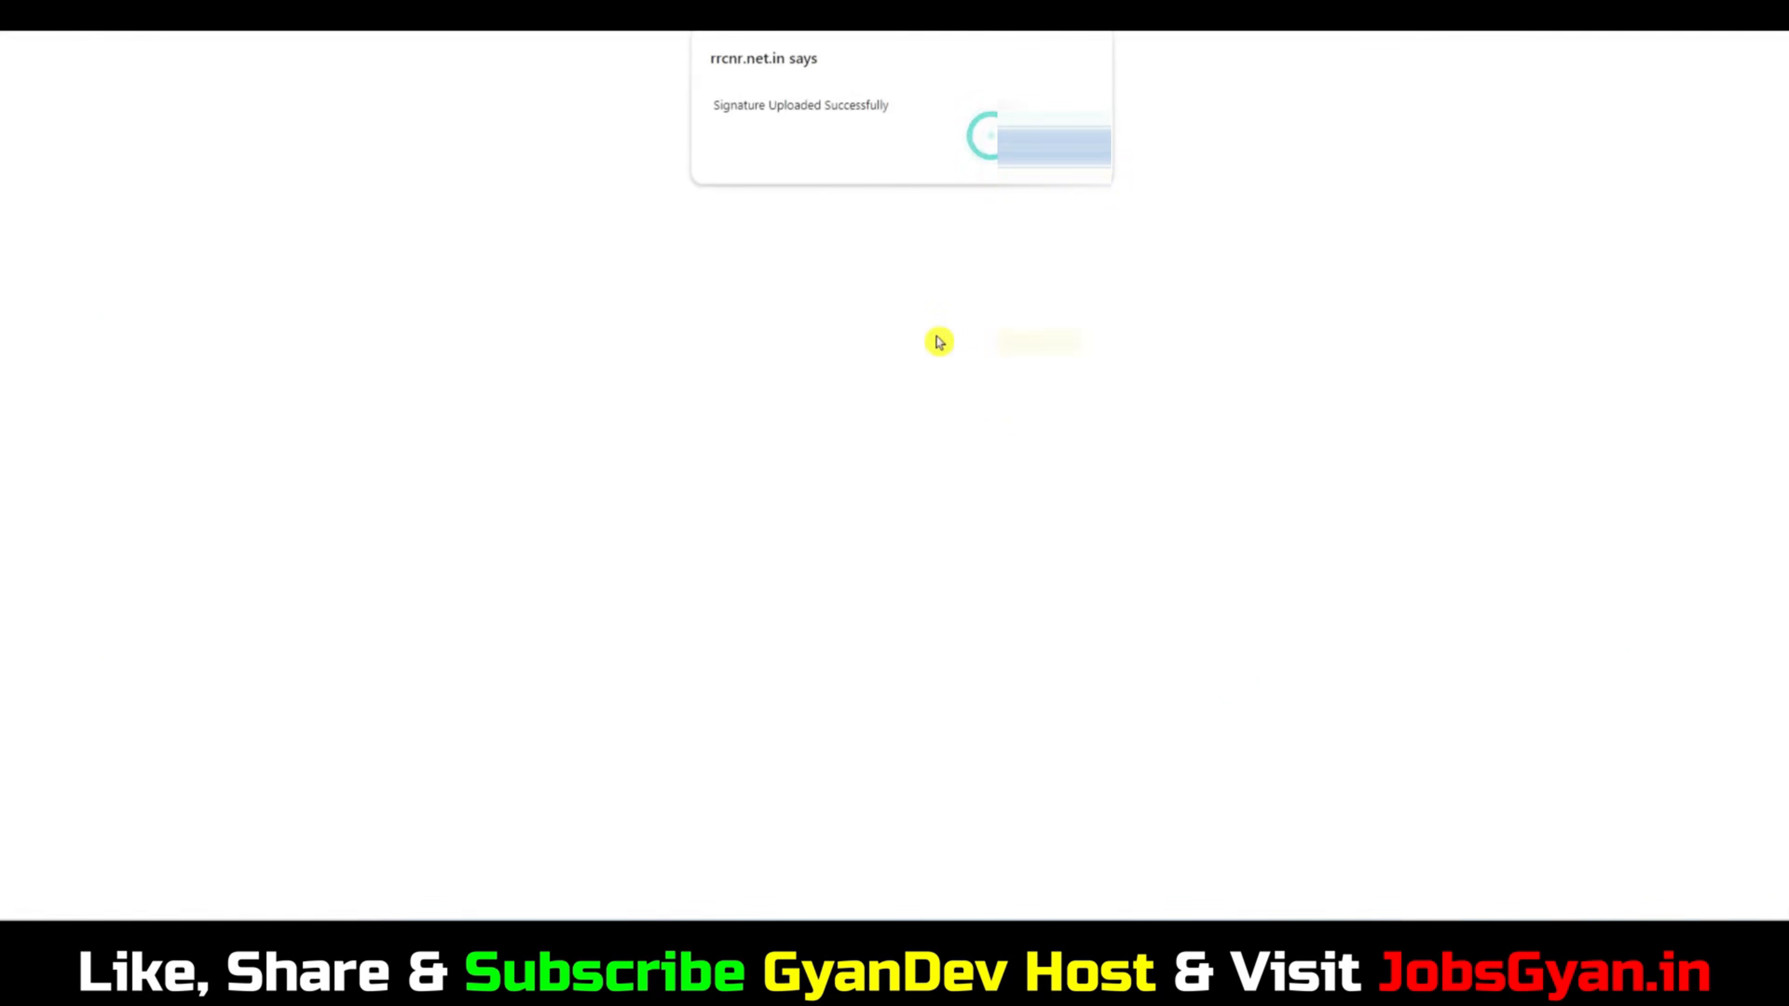
pyautogui.press('Return')
# Try to upload MarkSheet.jpg as the 10th Certificate document and confirm saving it.
pyautogui.scroll(-5, 919, 379)
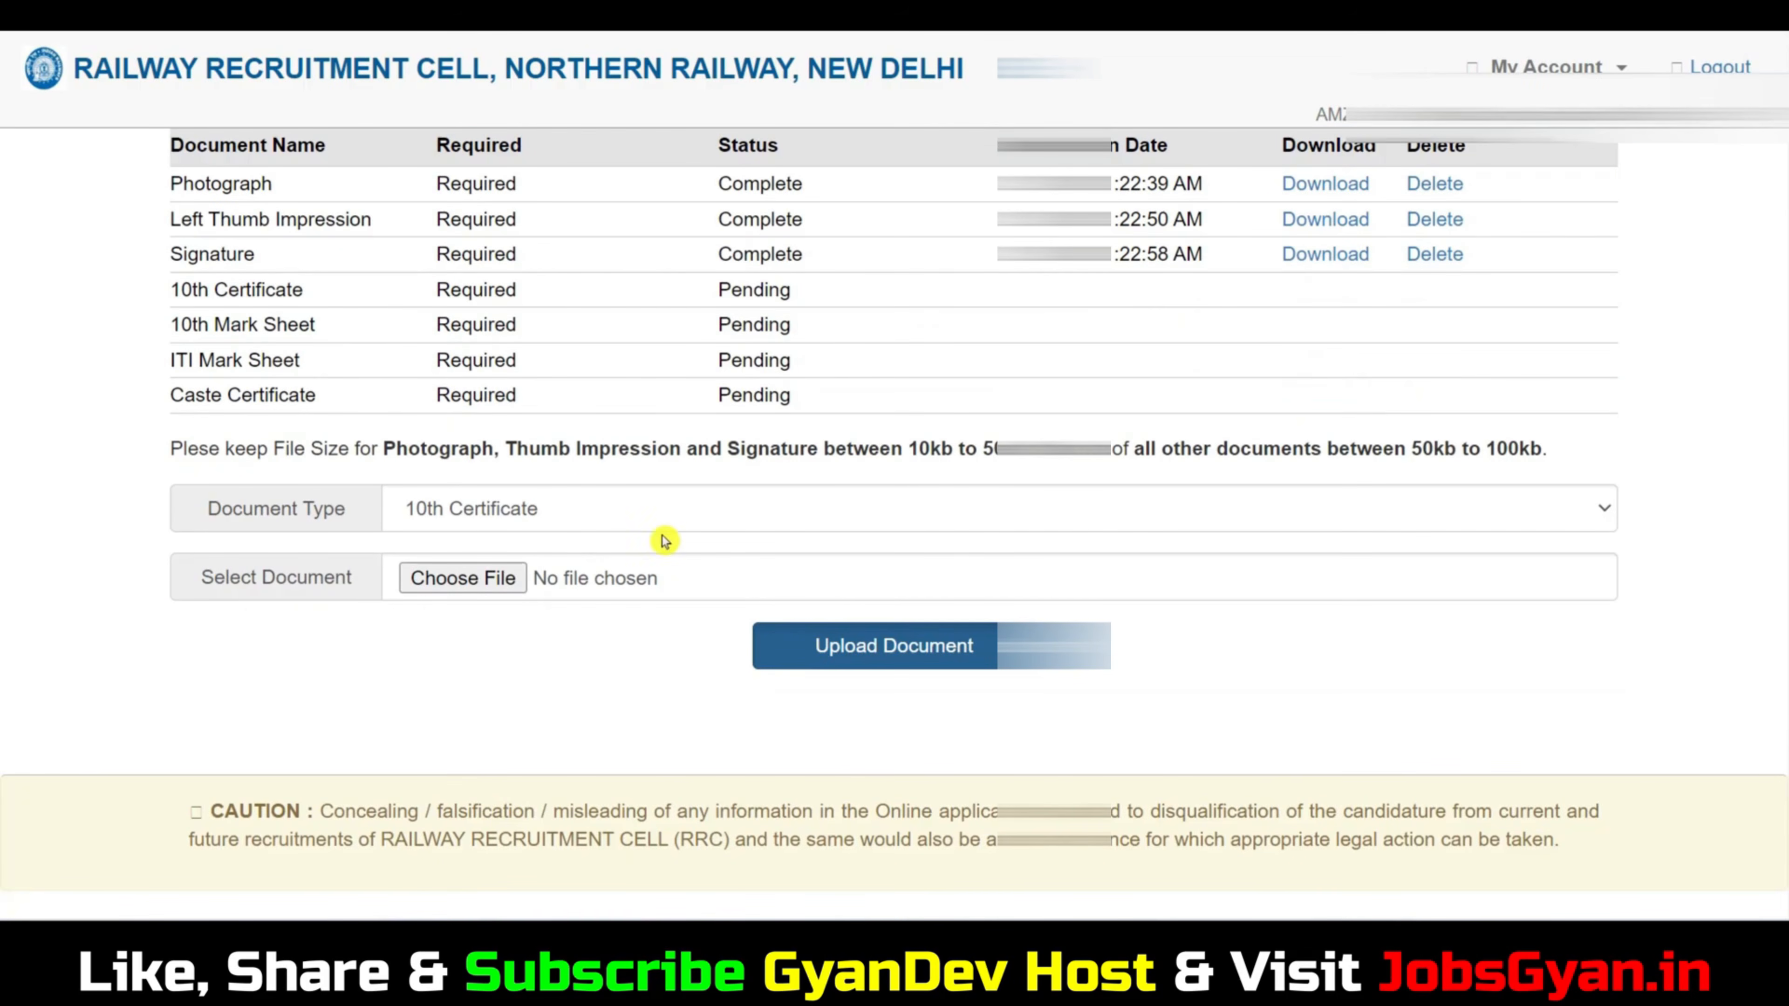
pyautogui.click(493, 576)
pyautogui.click(882, 485)
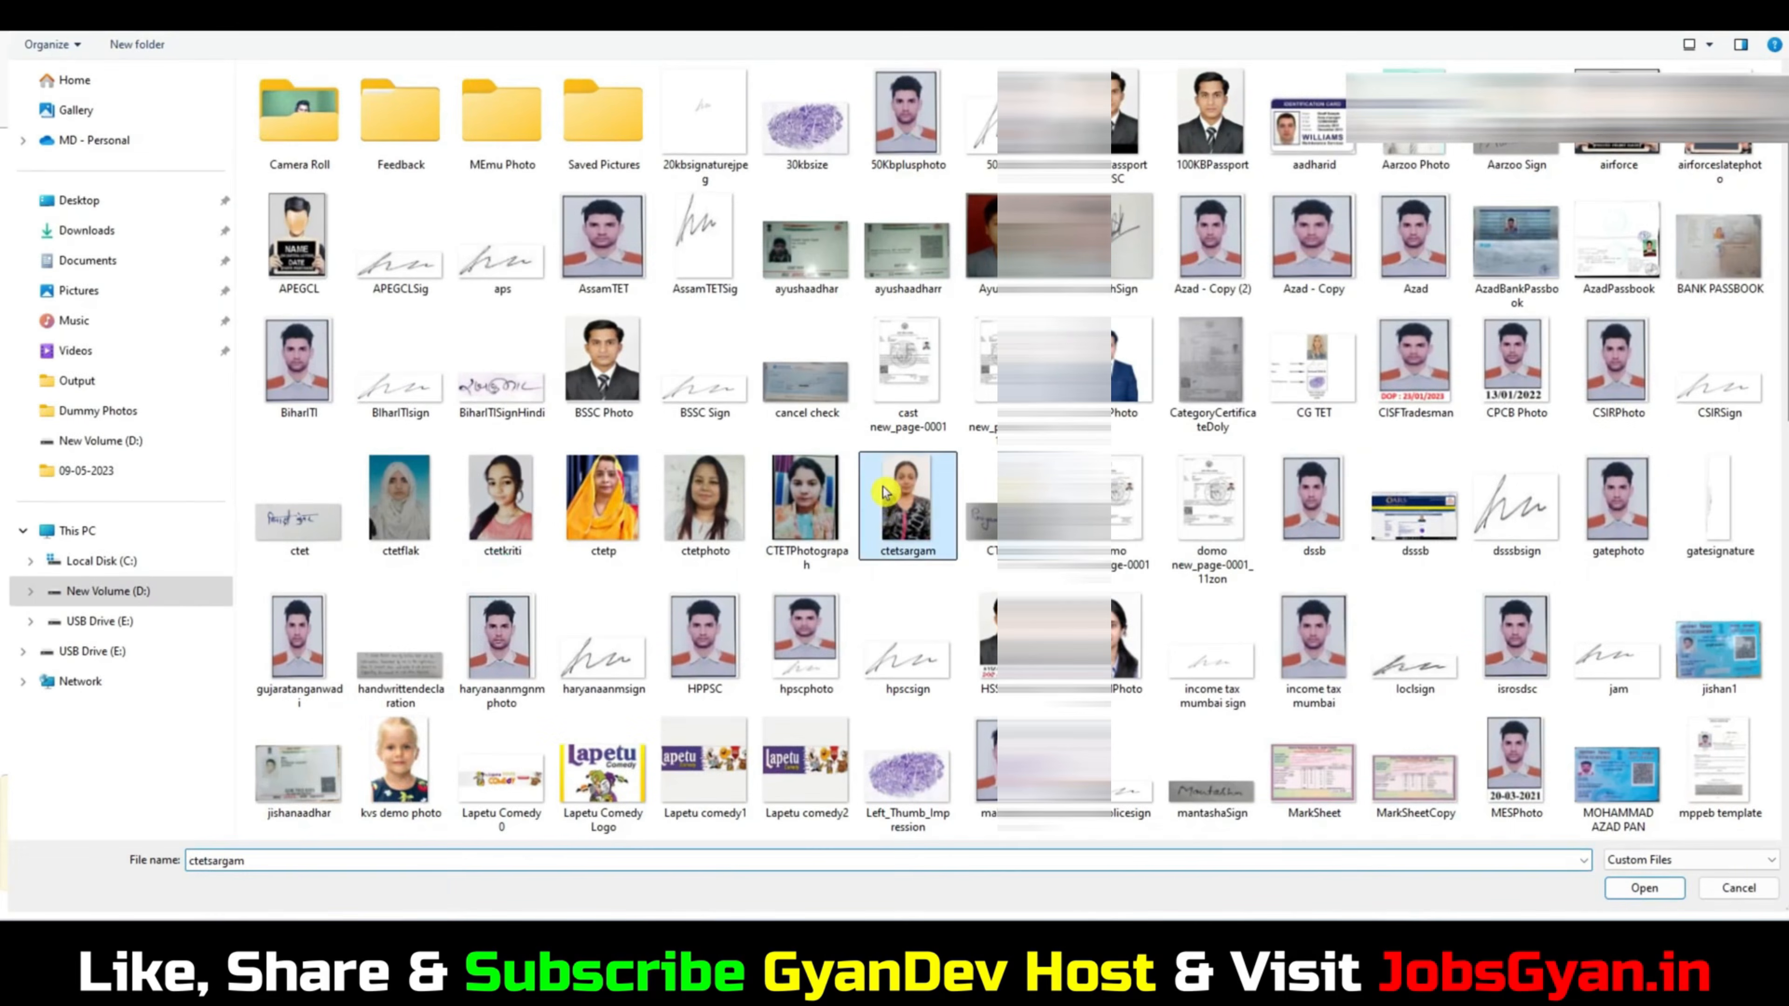
pyautogui.scroll(-5, 882, 485)
pyautogui.scroll(5, 846, 512)
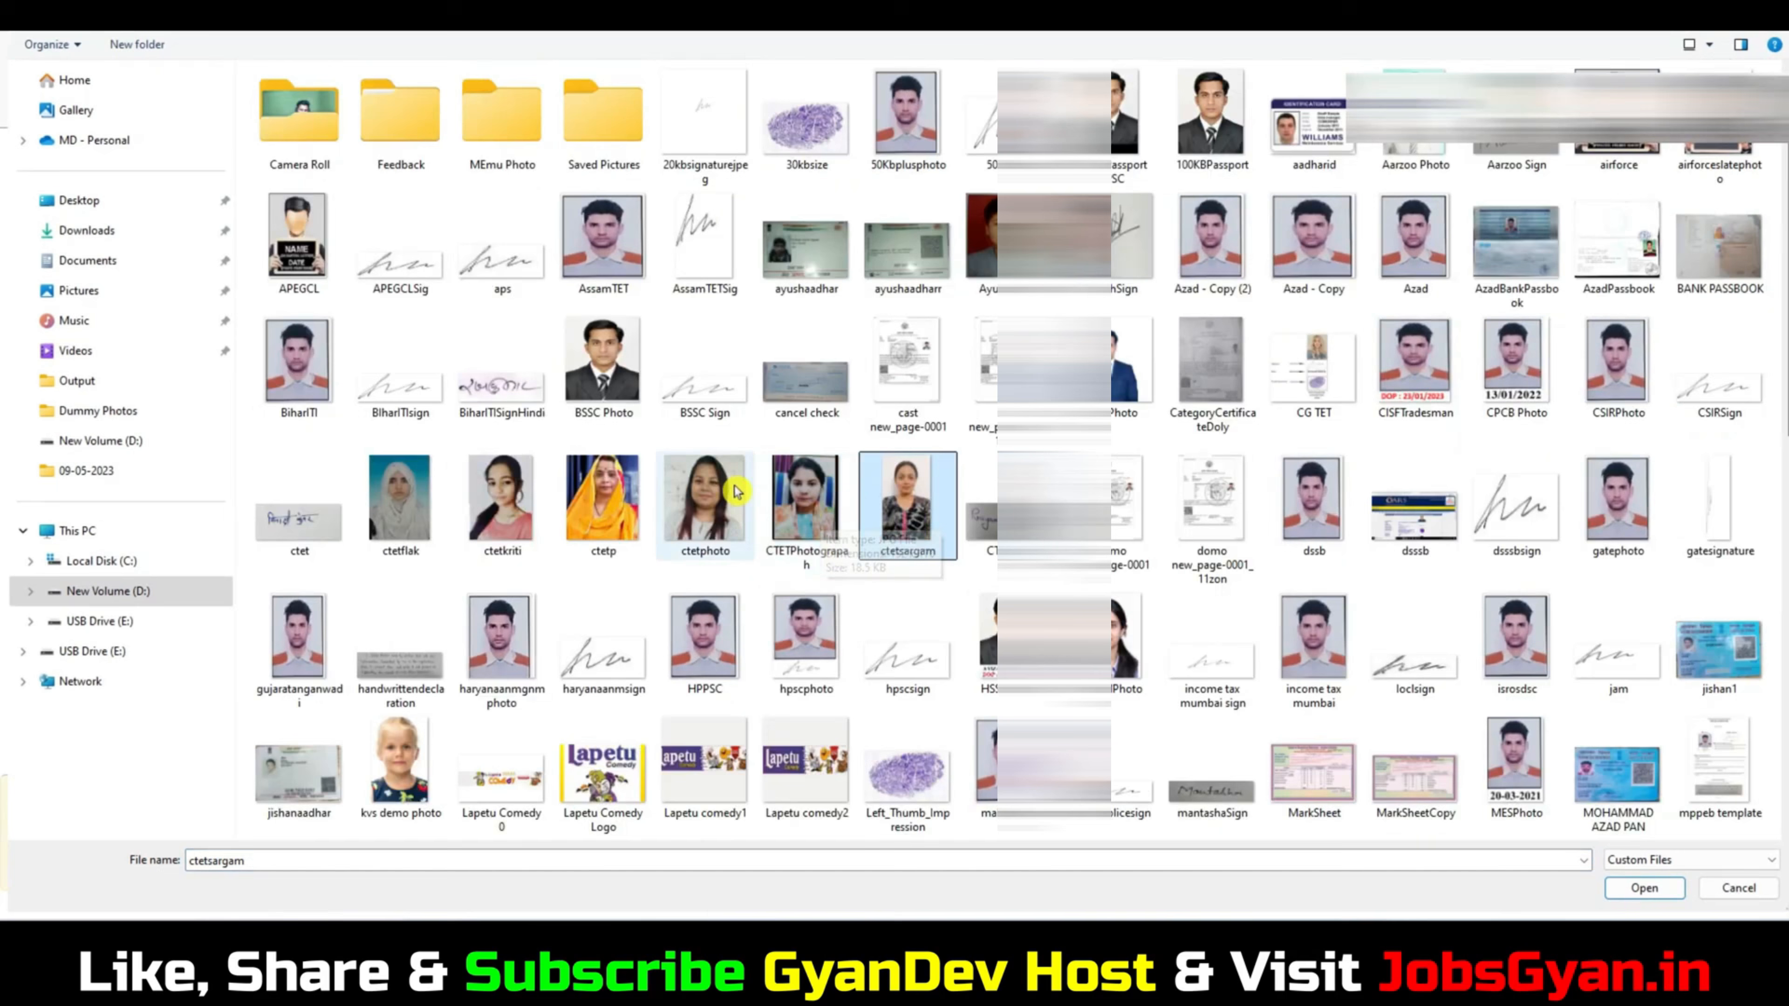
pyautogui.click(1314, 797)
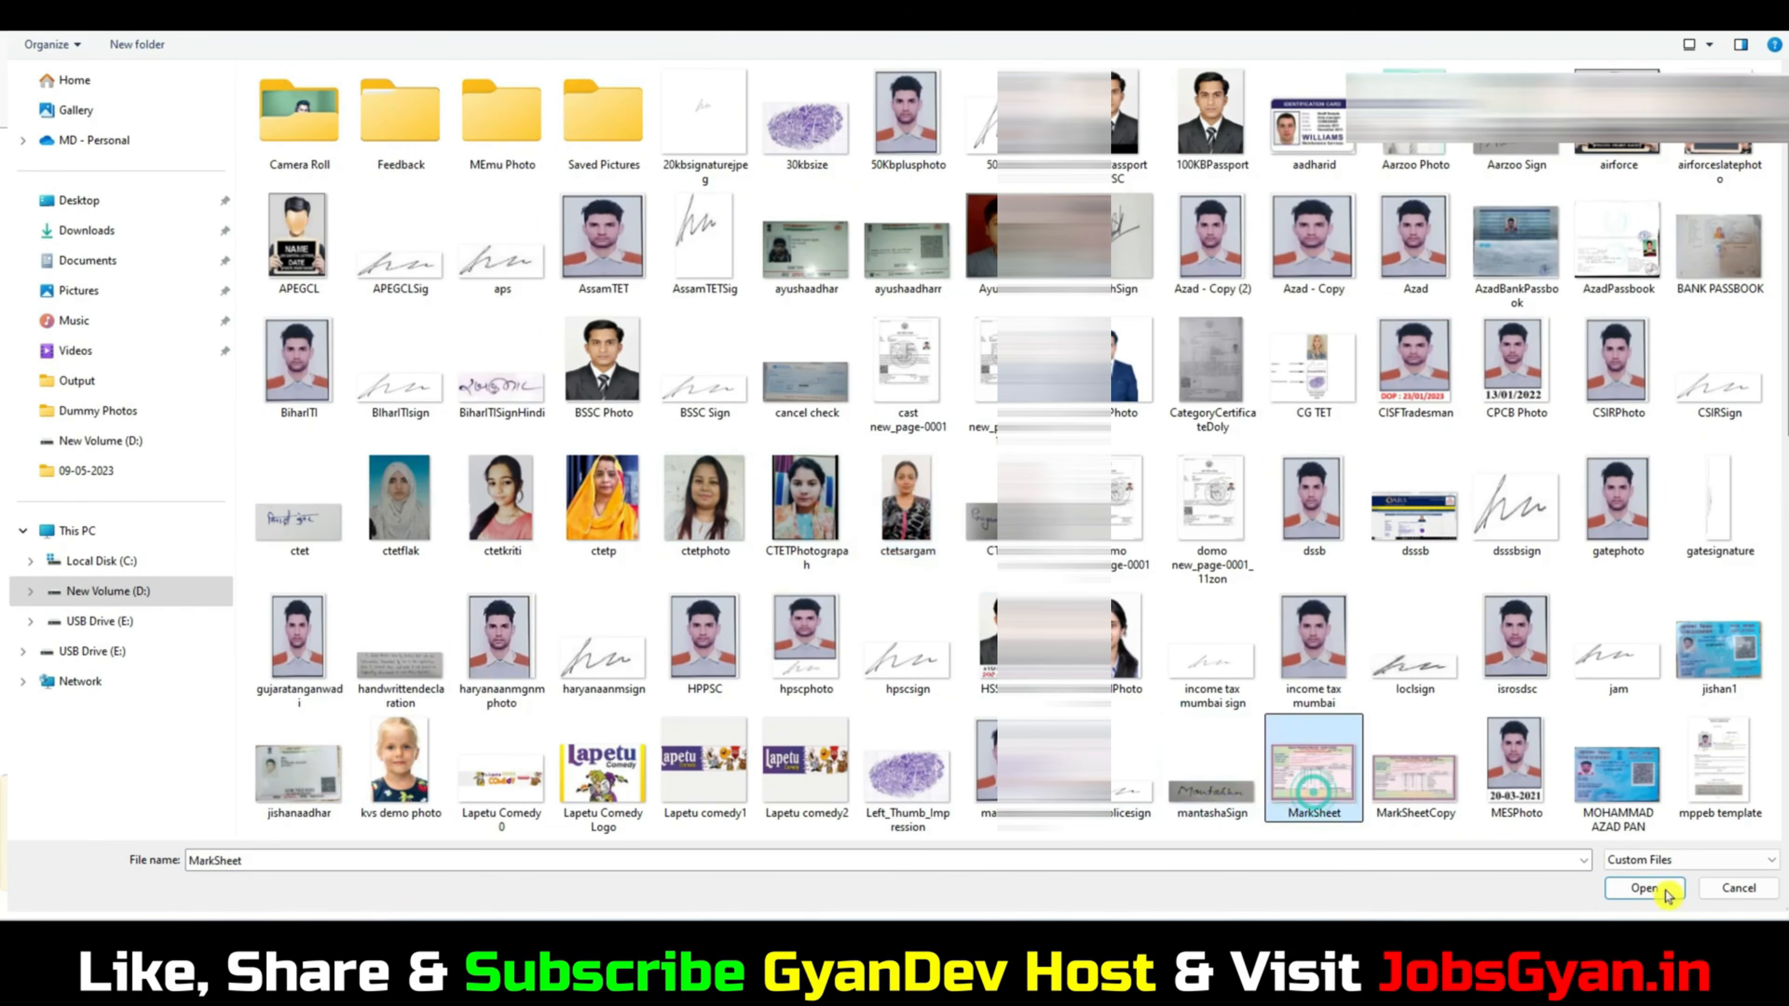
pyautogui.click(1645, 888)
pyautogui.click(949, 646)
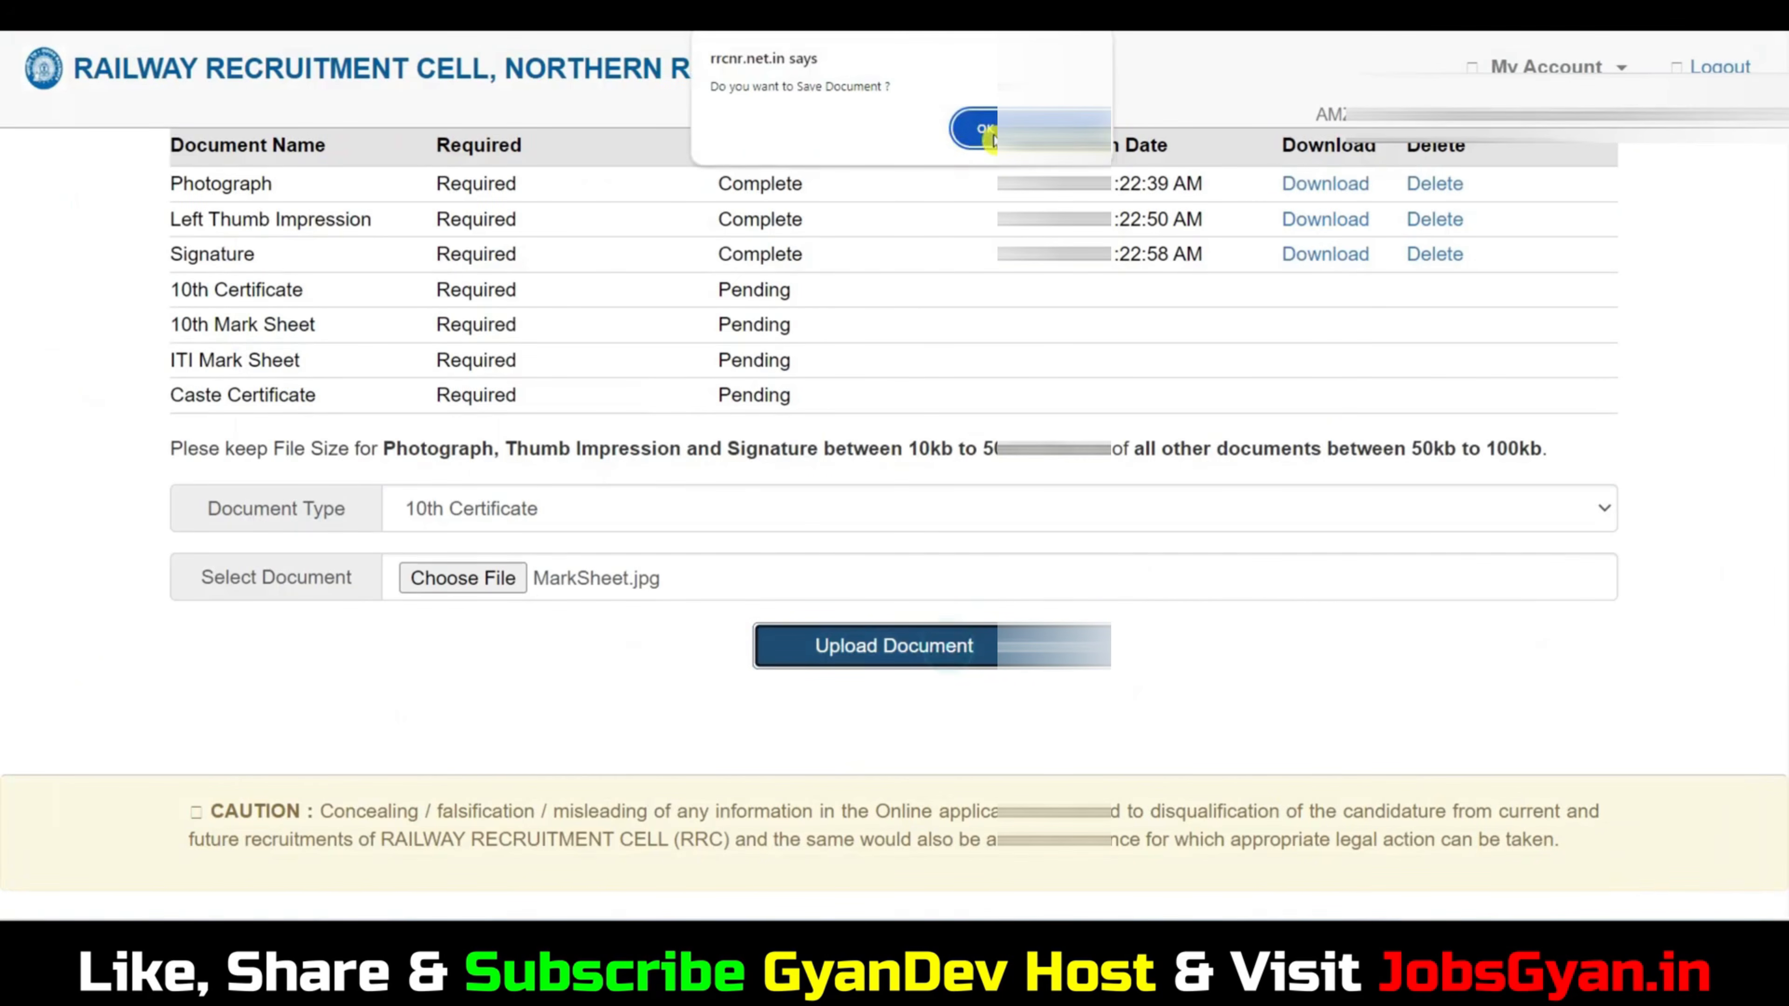
pyautogui.click(975, 128)
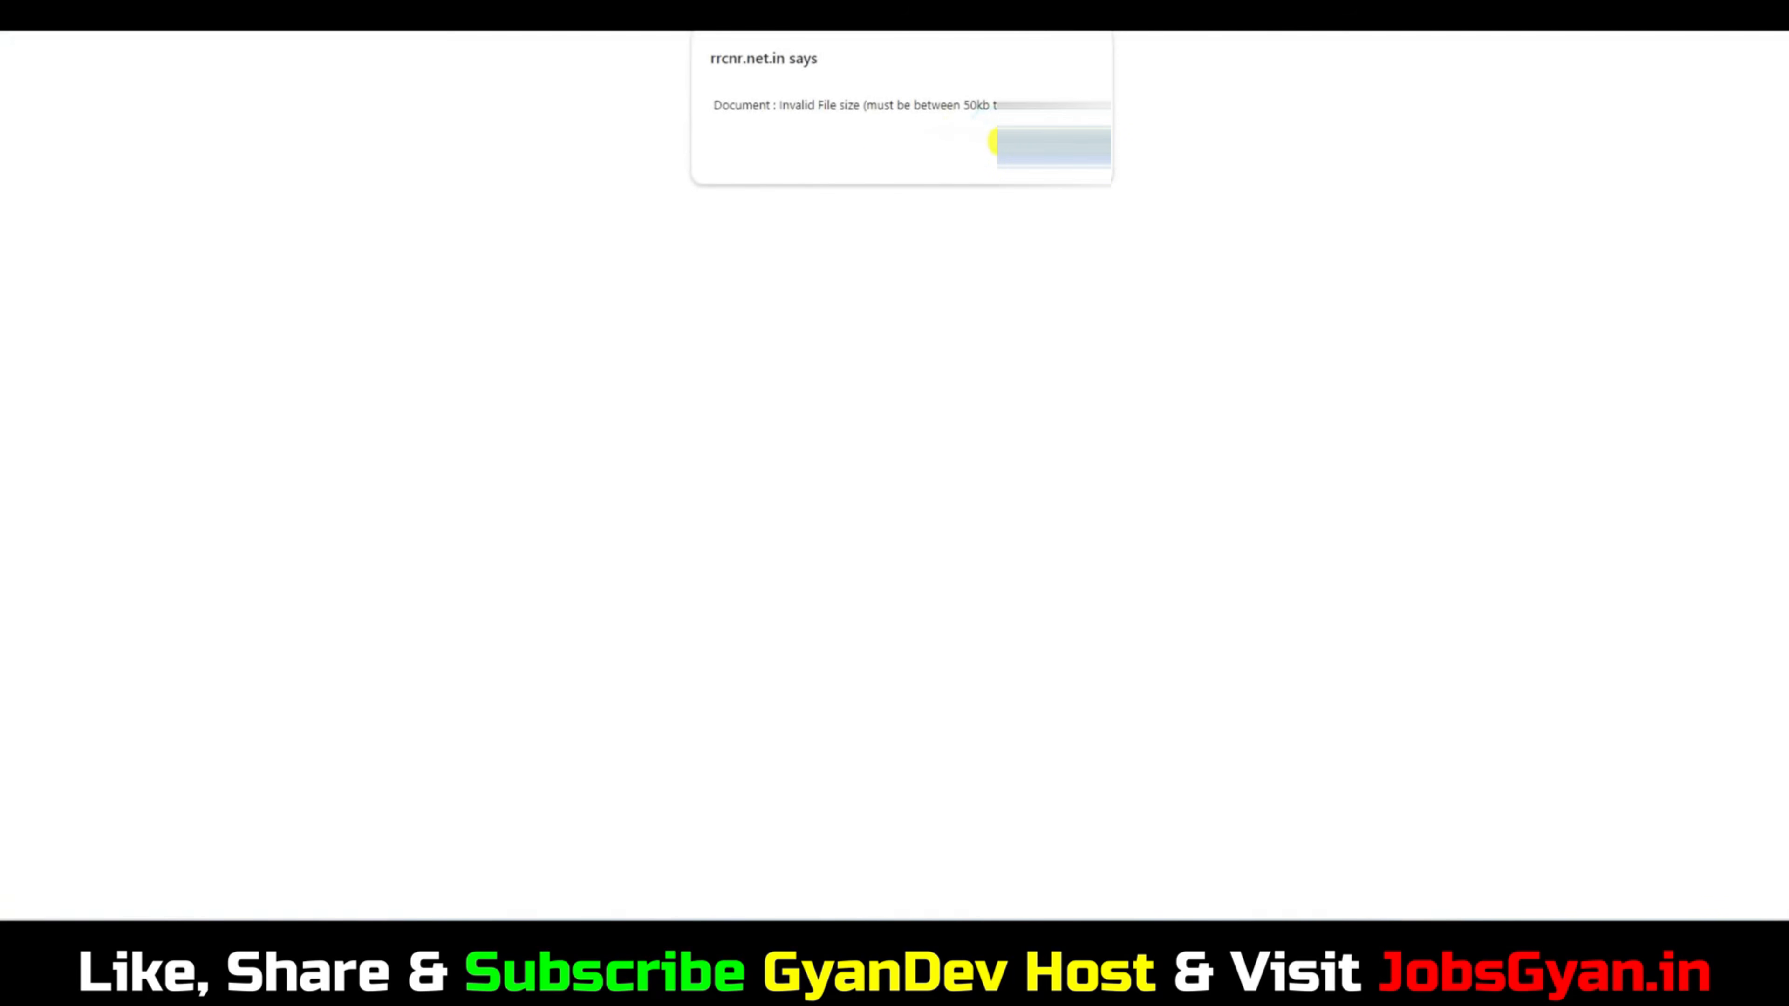
pyautogui.click(1054, 145)
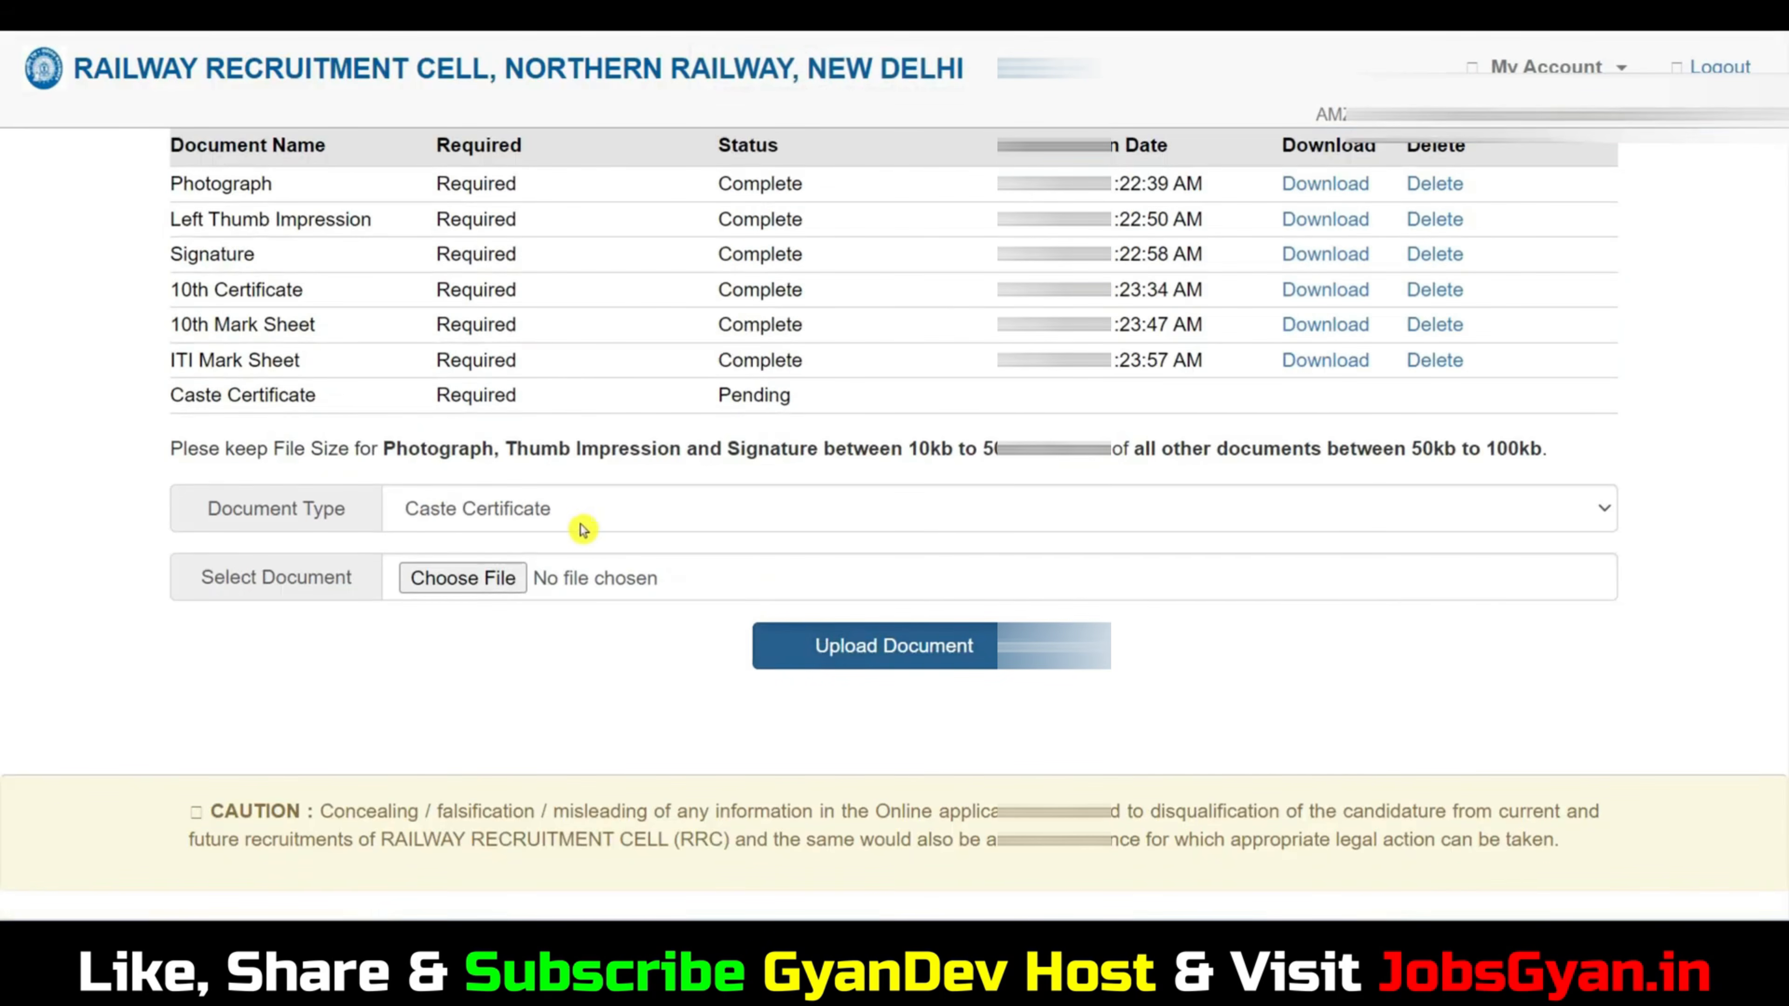
# Upload the JPG whose file name ends in 10thmarksheett as the Caste Certificate document and confirm saving it.
pyautogui.scroll(3, 586, 494)
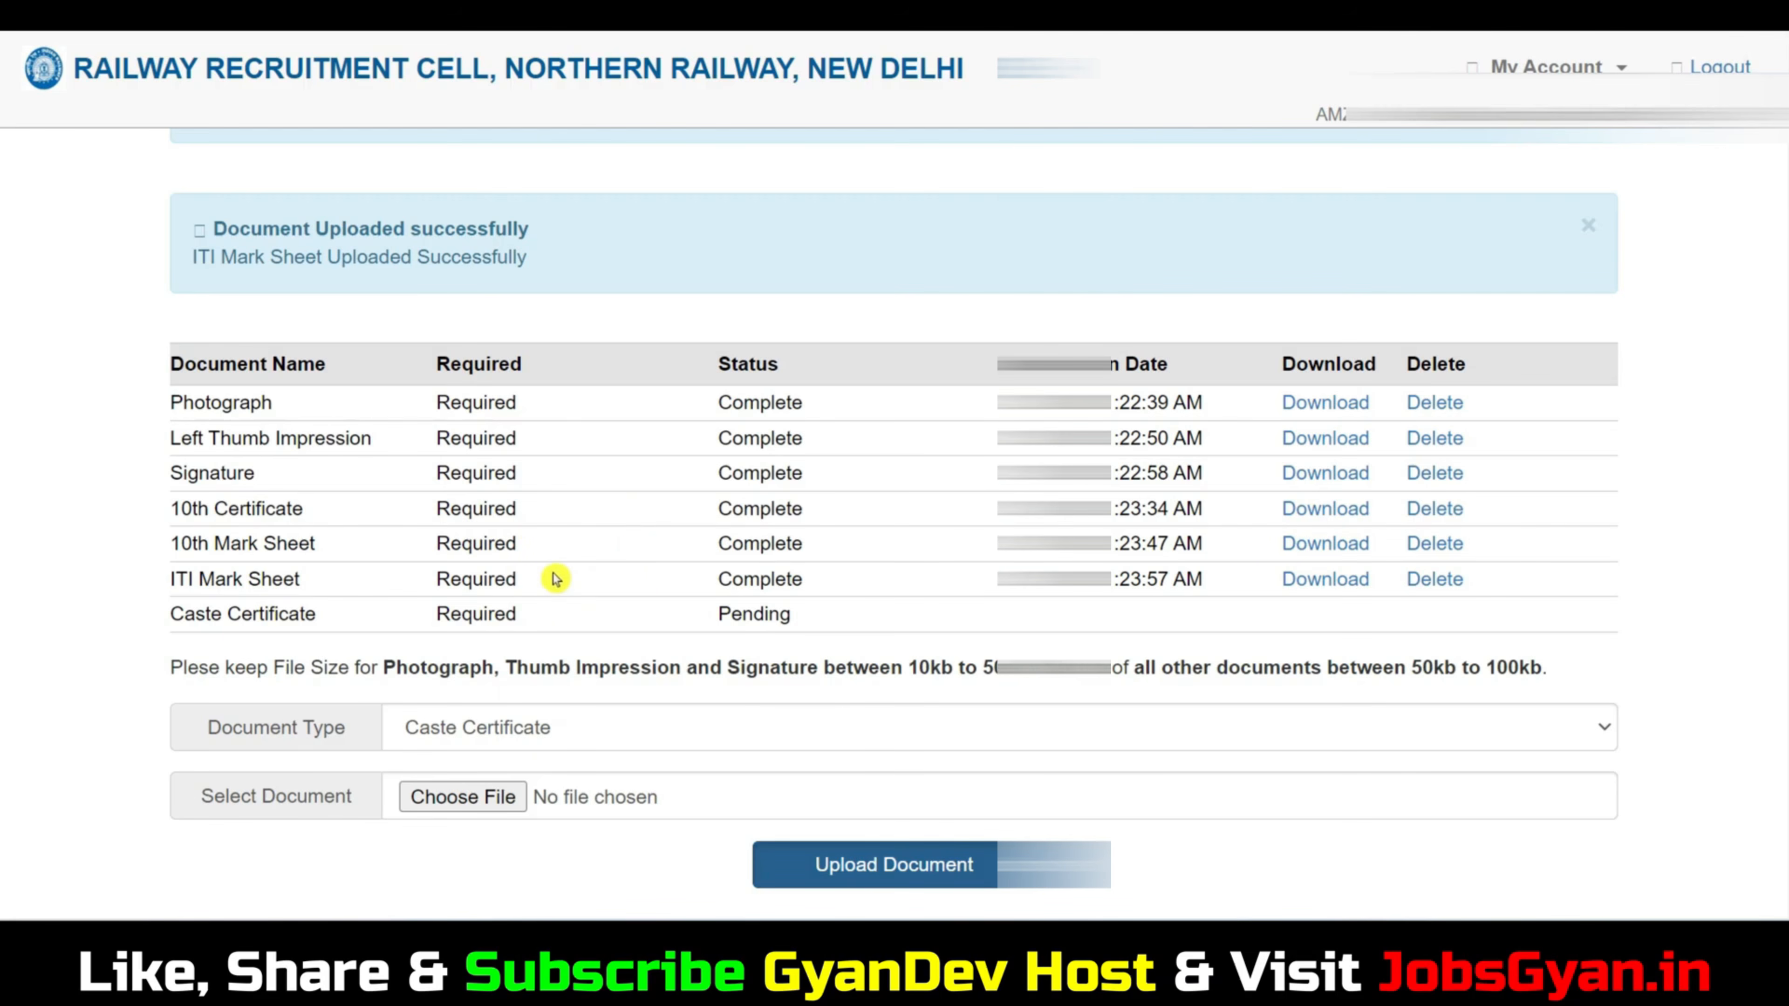
pyautogui.scroll(-3, 534, 640)
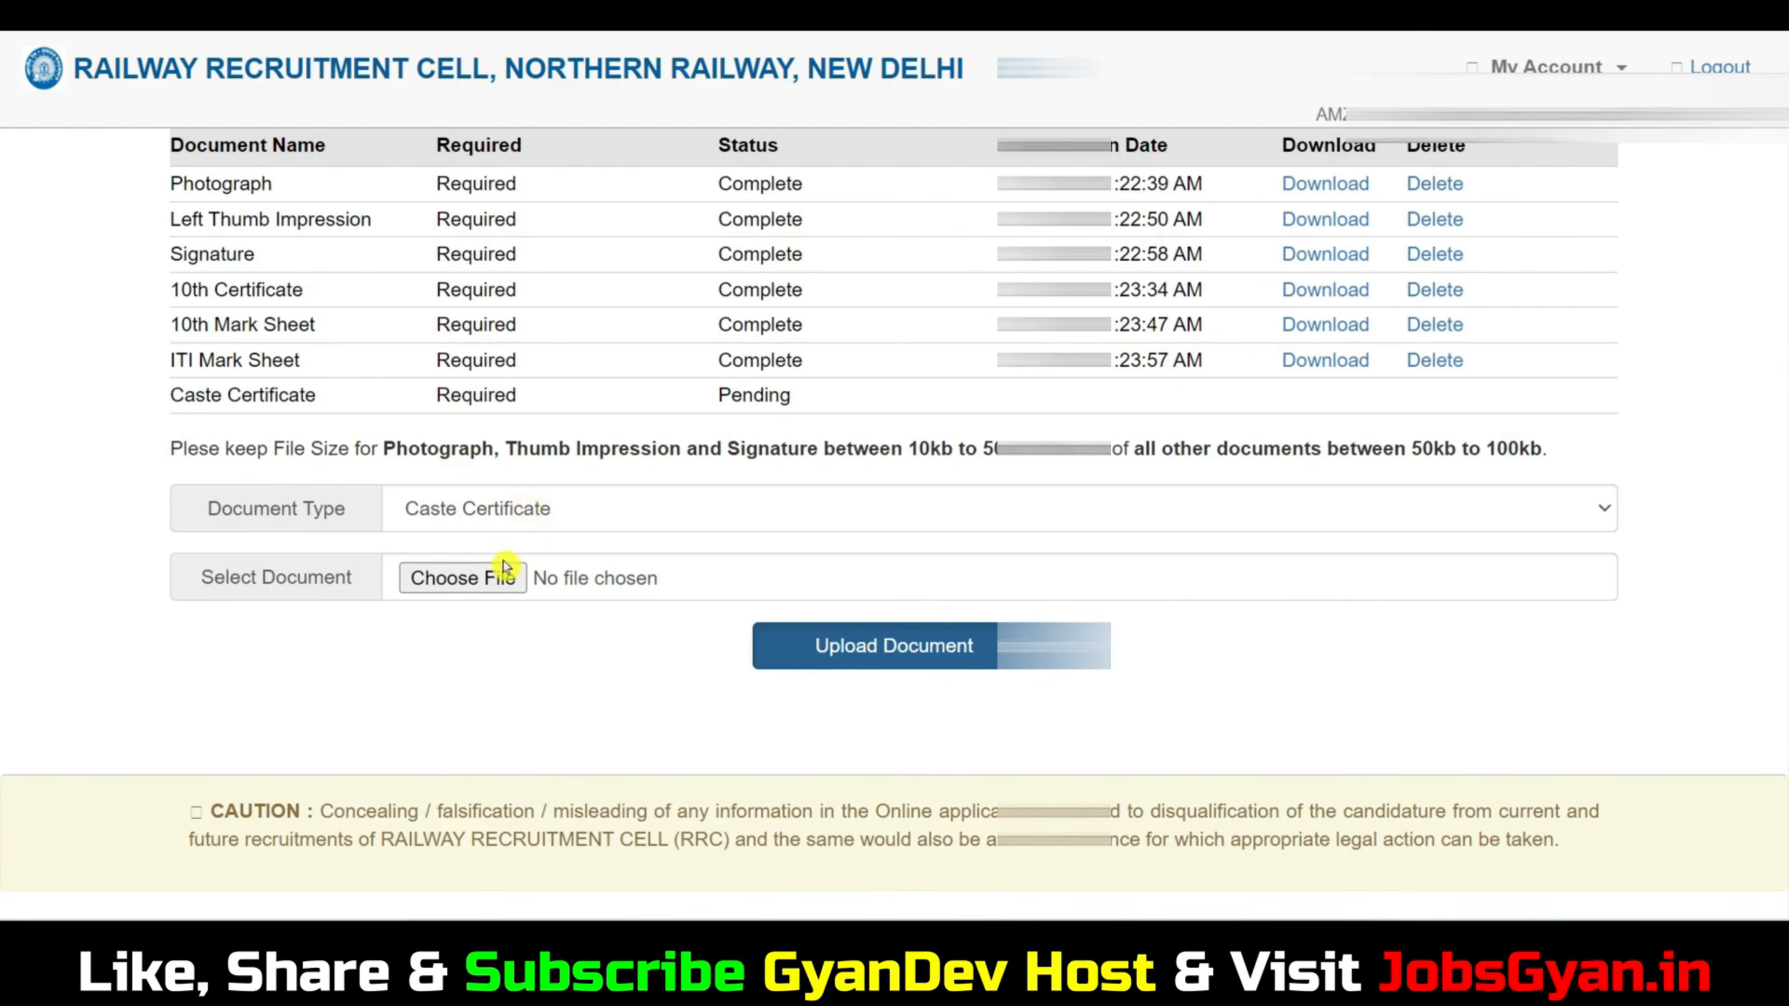
pyautogui.click(468, 579)
pyautogui.click(913, 608)
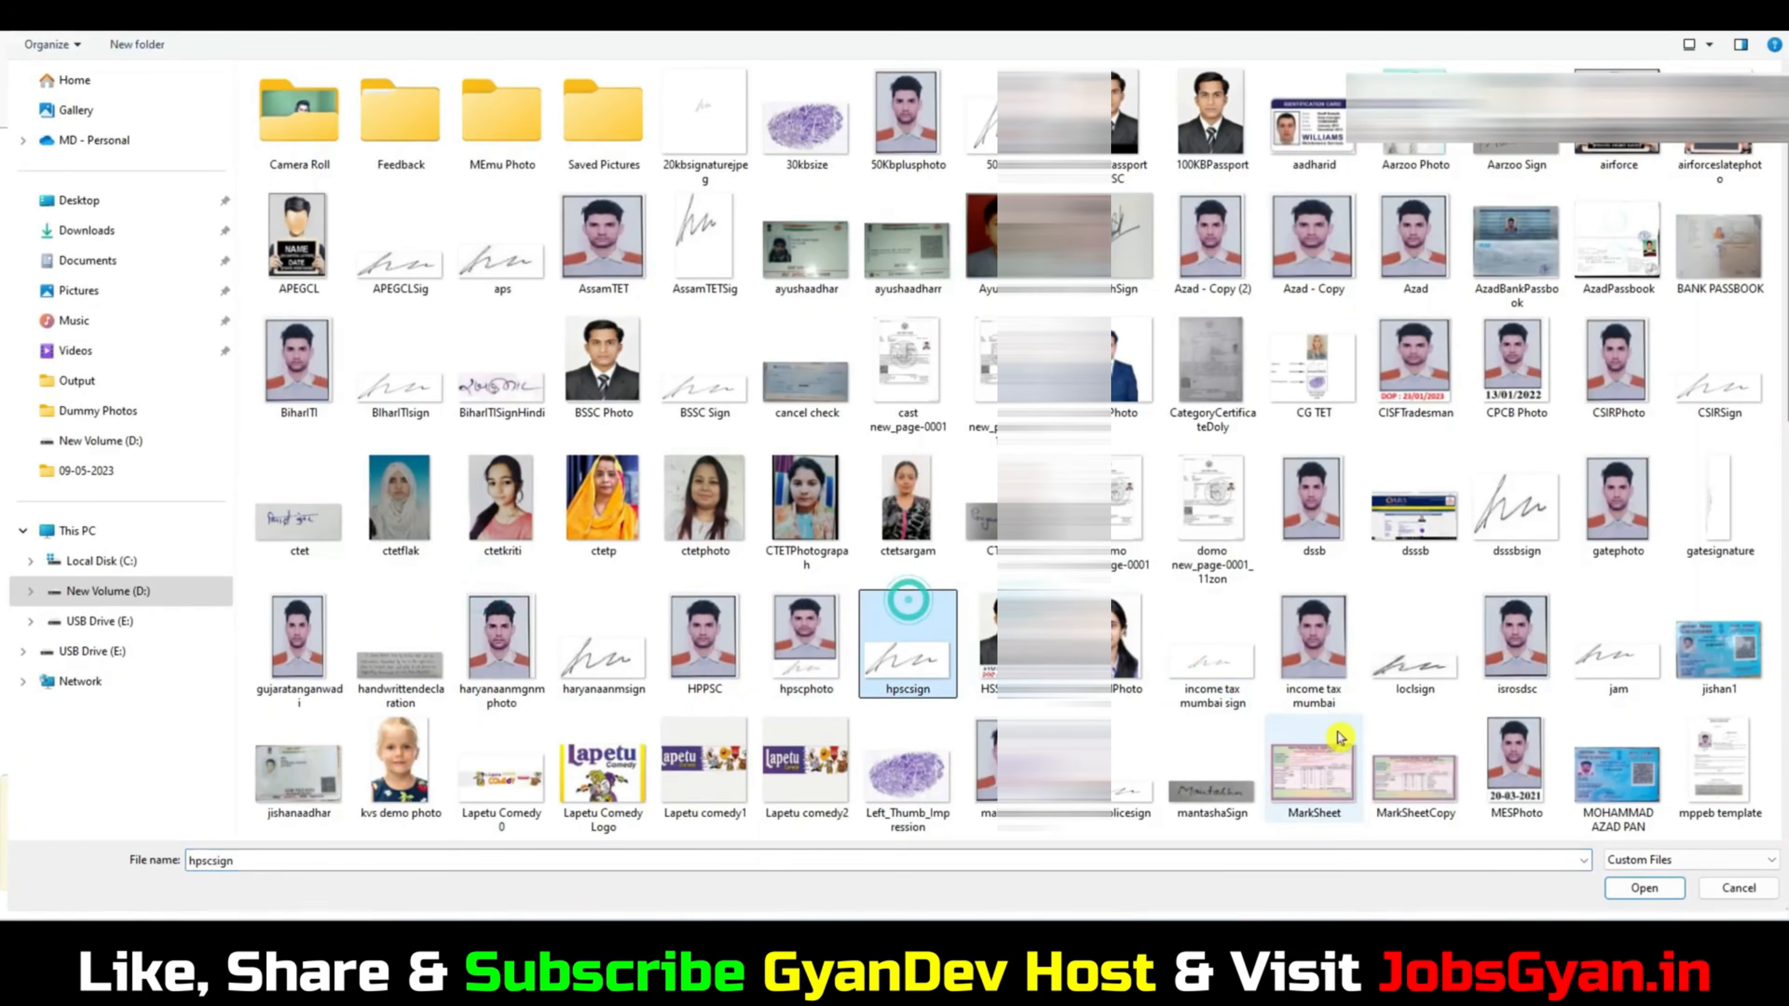
pyautogui.scroll(-5, 909, 599)
pyautogui.click(1125, 766)
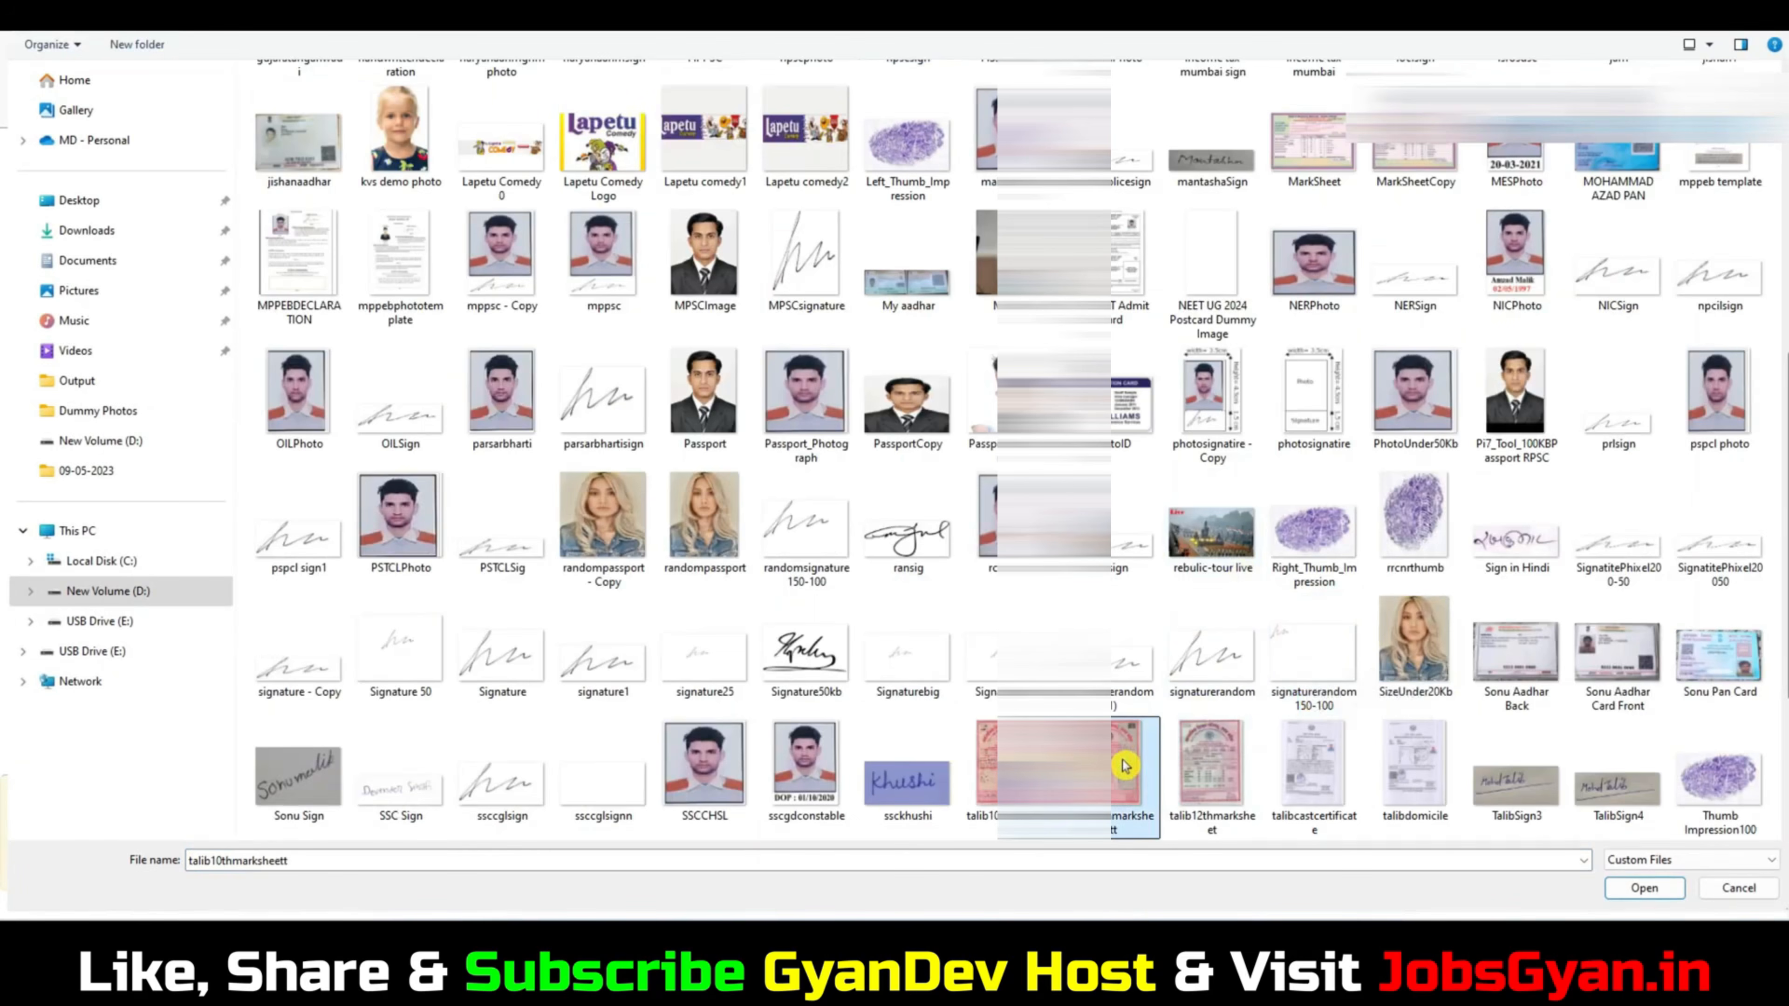
pyautogui.click(1620, 892)
pyautogui.click(871, 644)
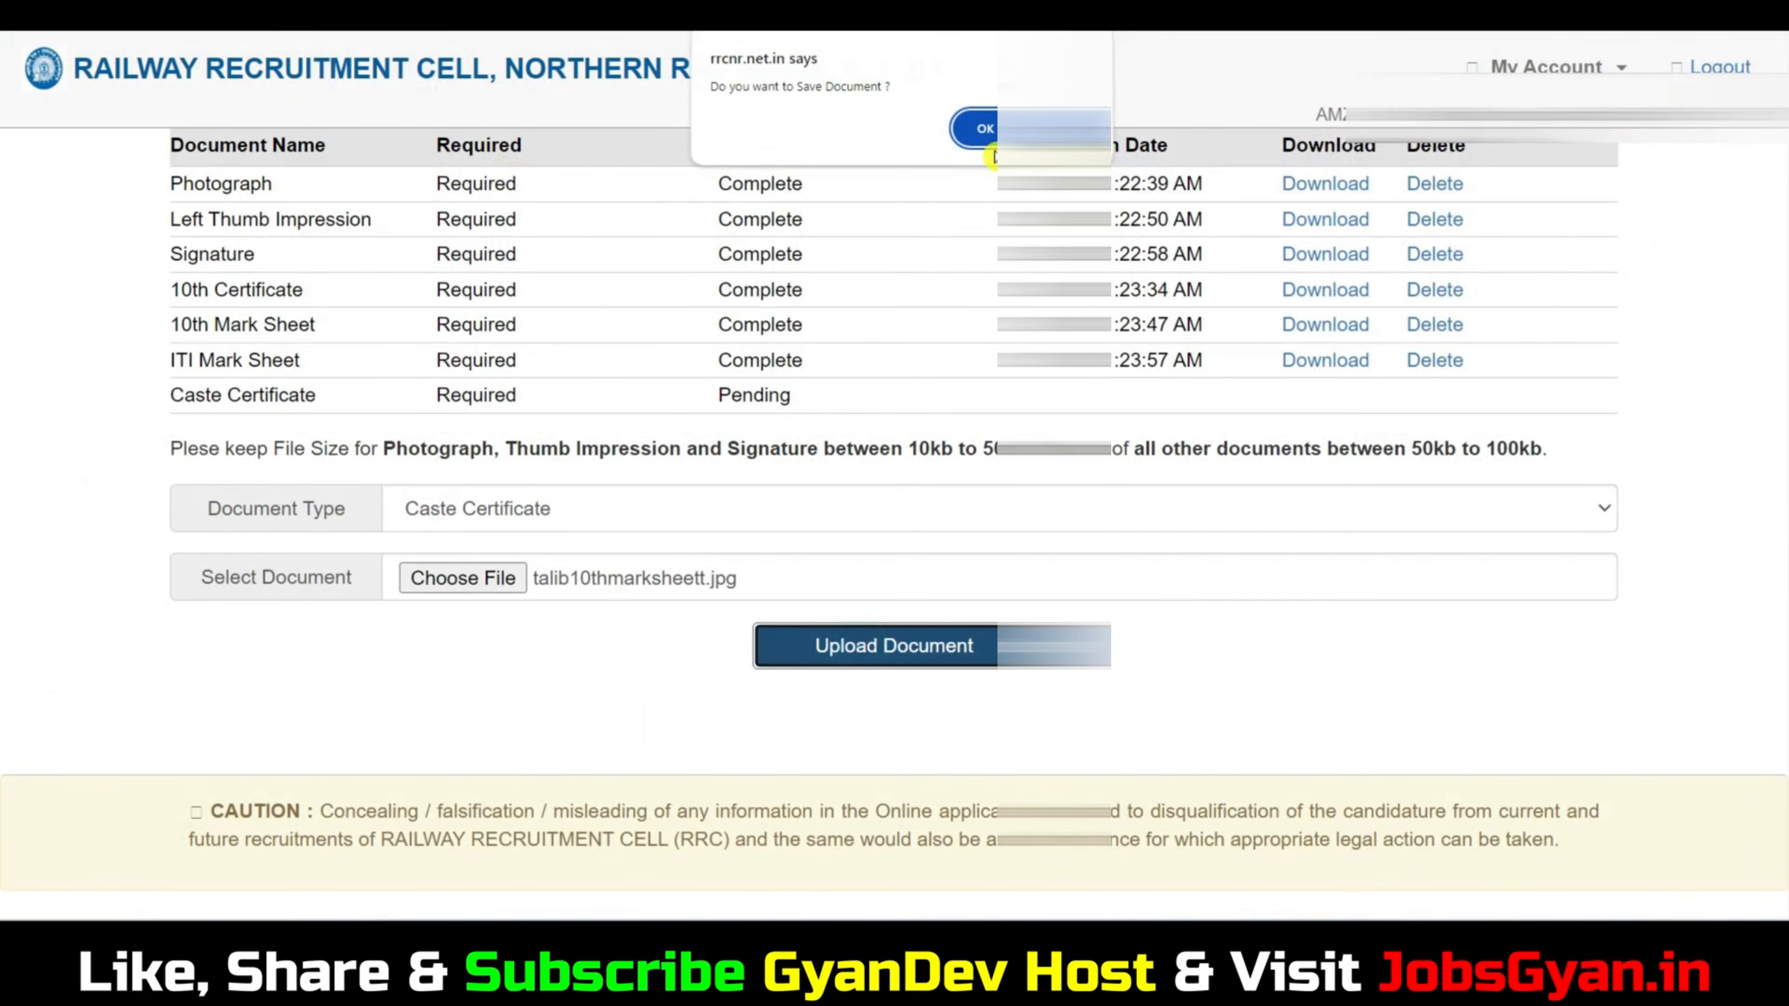
pyautogui.click(982, 128)
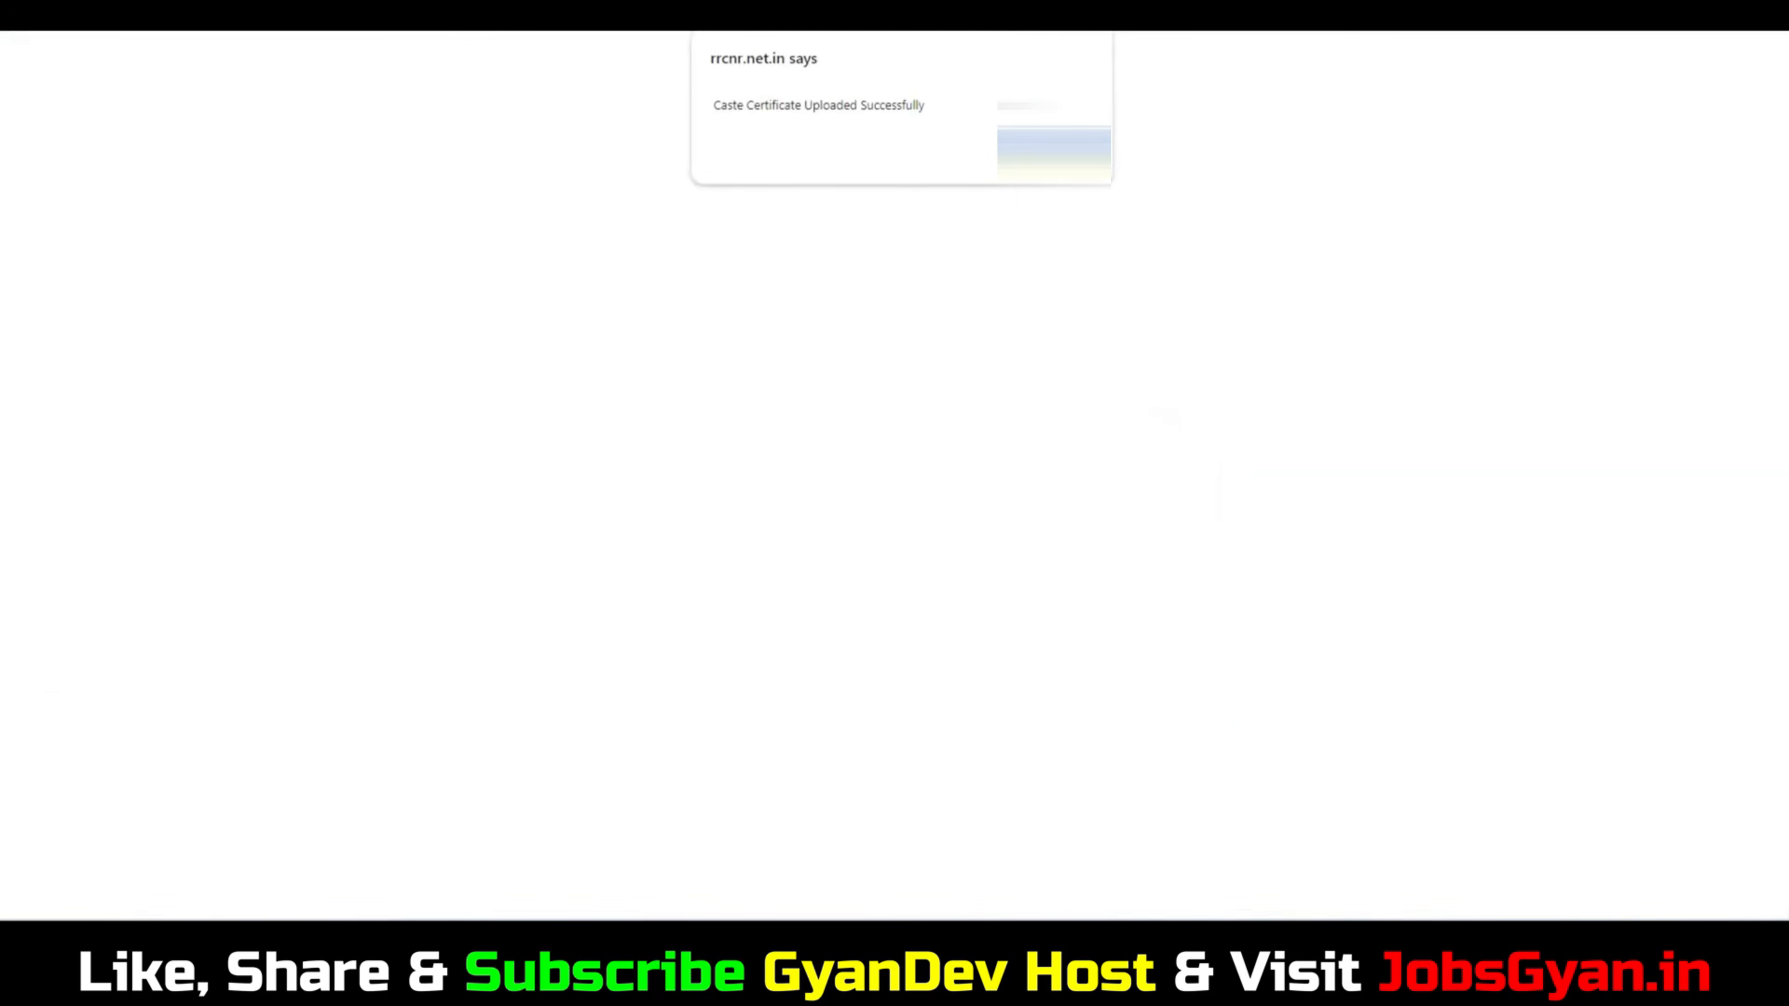
pyautogui.click(1057, 148)
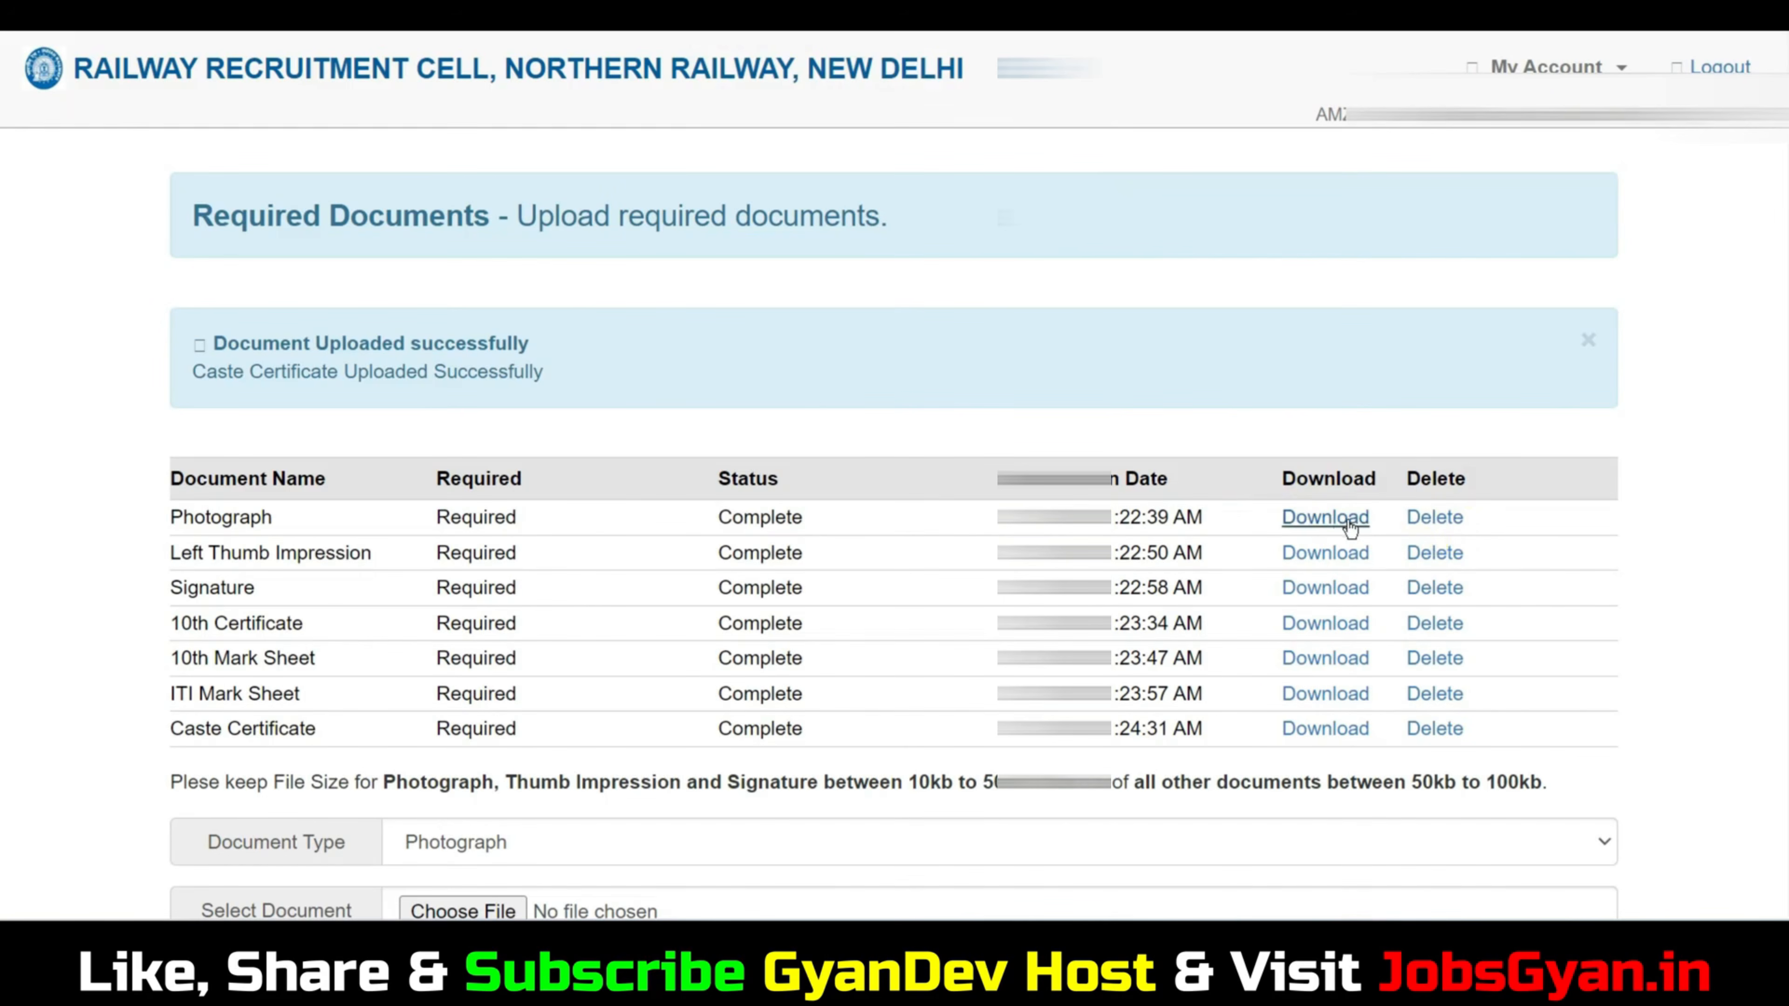
# Check the list of uploaded documents and proceed to reviewing and finalising the application.
pyautogui.scroll(-3, 1346, 518)
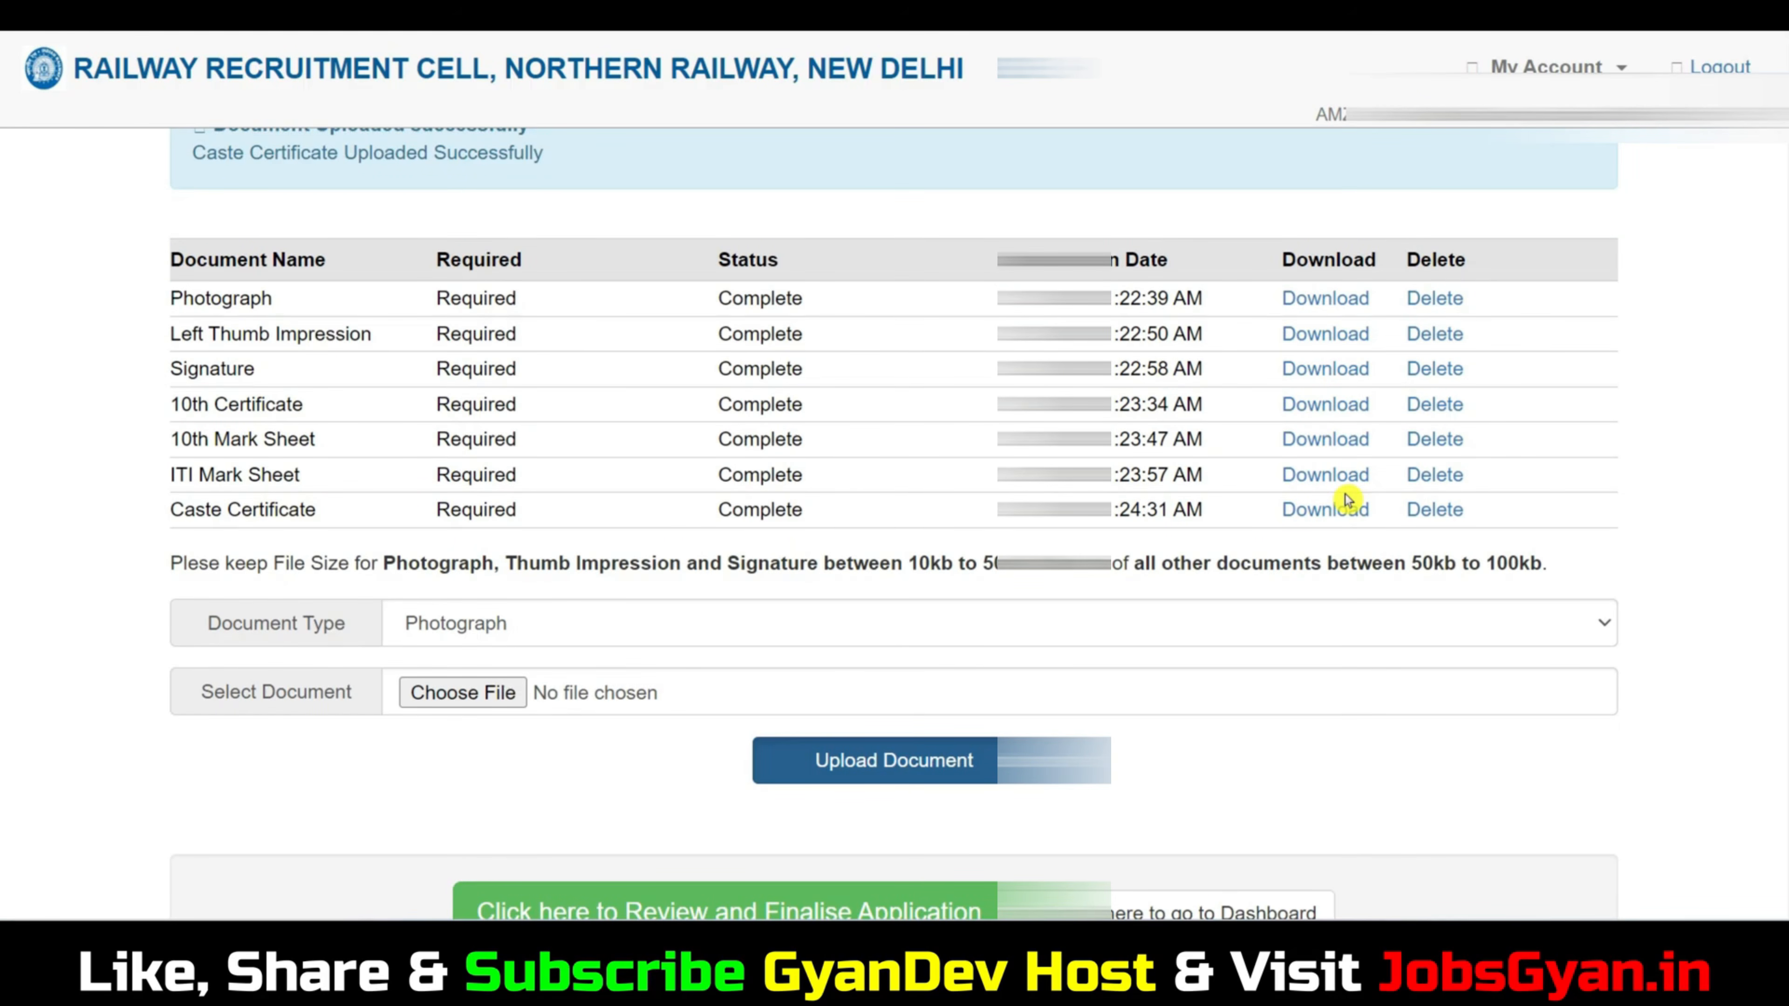
pyautogui.scroll(-4, 1345, 497)
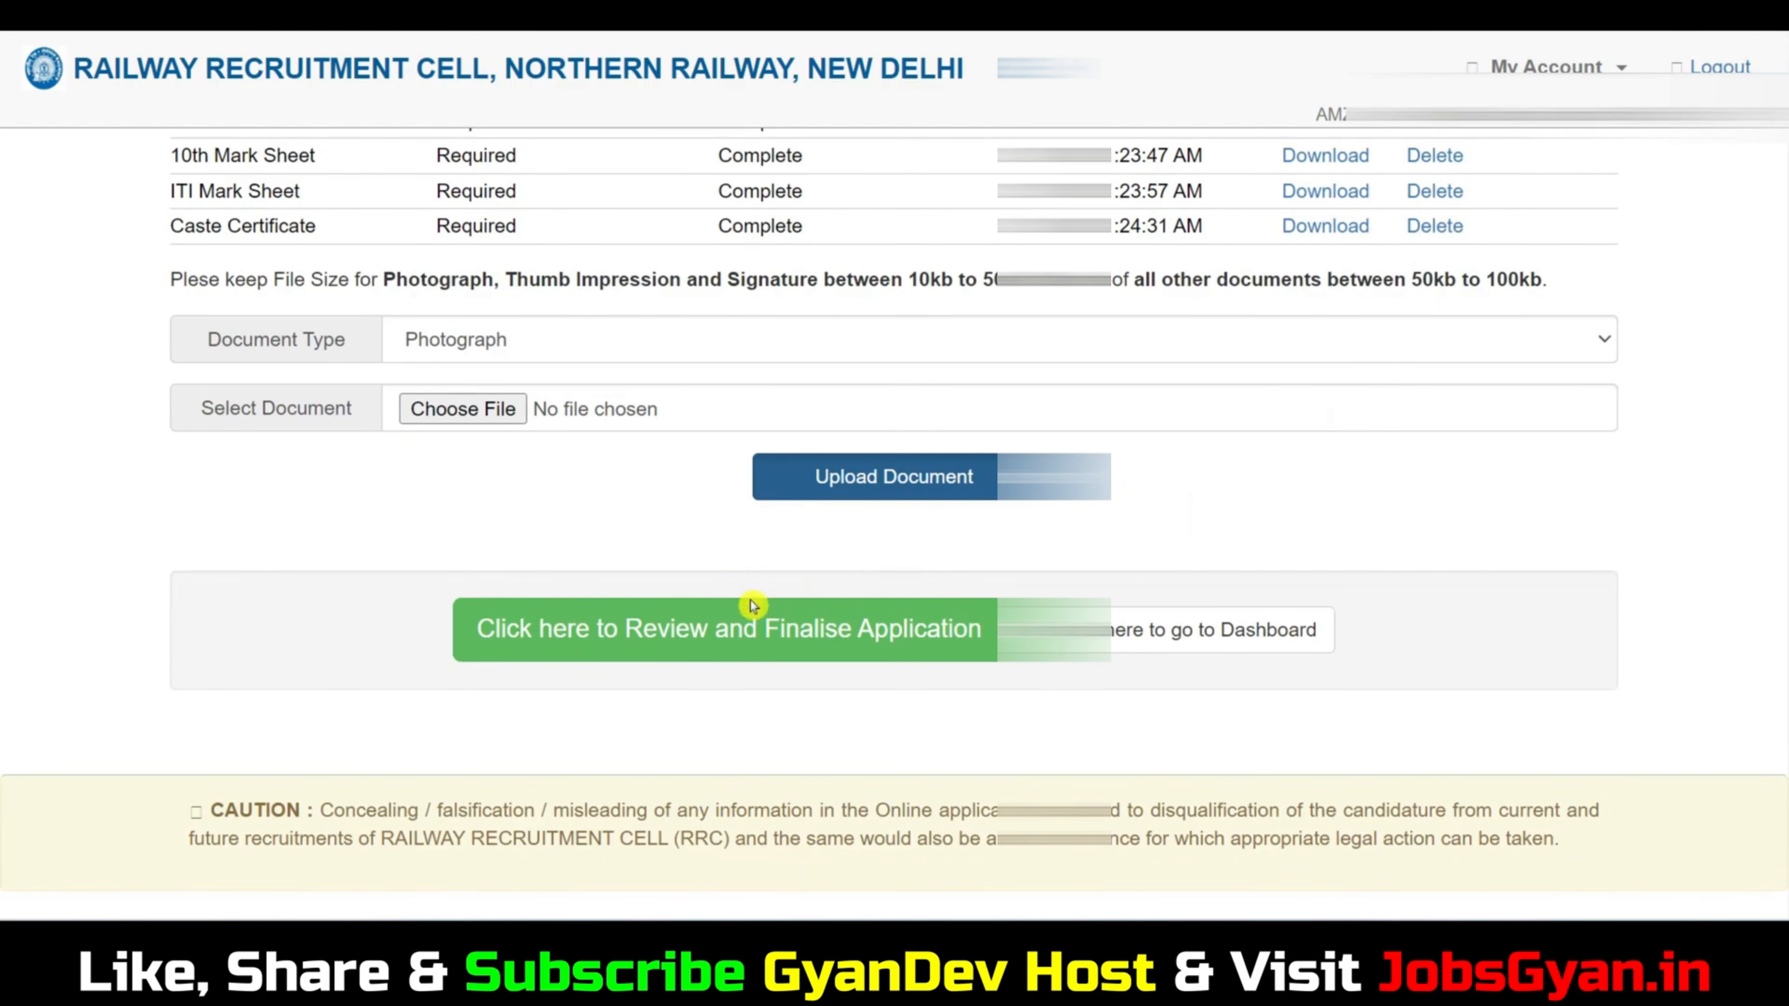
pyautogui.click(871, 647)
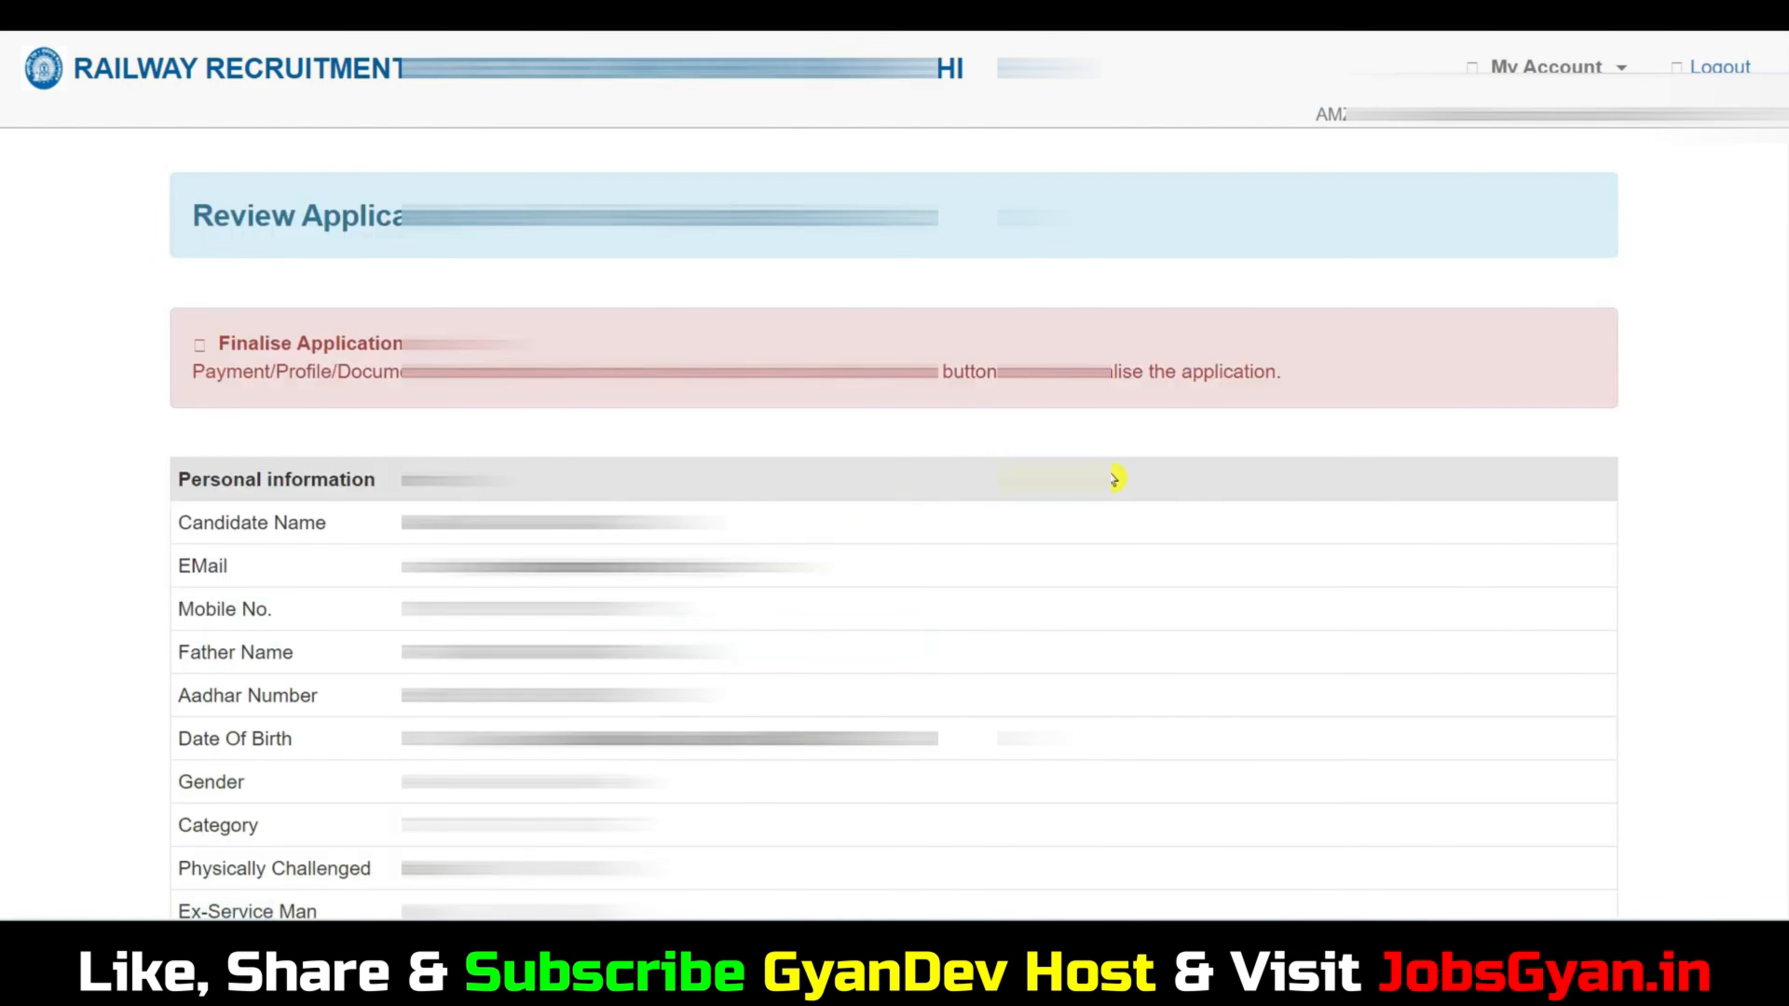
# Review the application details, agree to the terms and conditions and confirm the final submission of the application.
pyautogui.scroll(-6, 1115, 478)
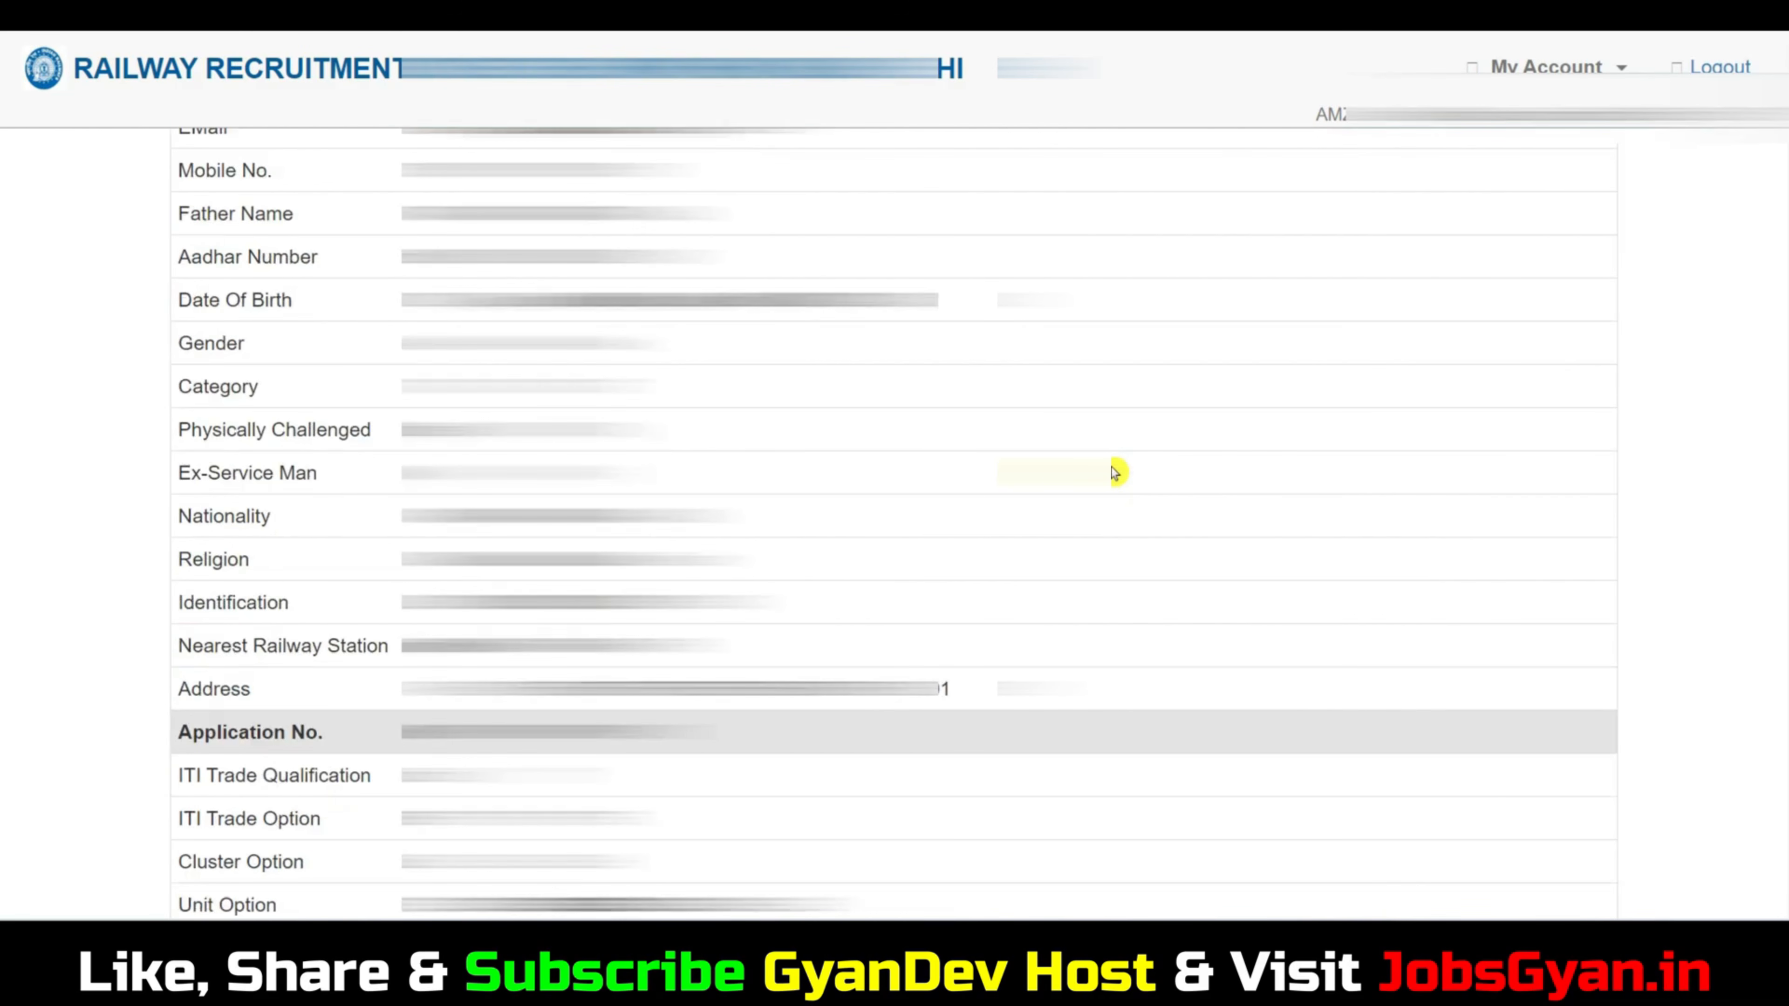
pyautogui.scroll(-15, 1111, 471)
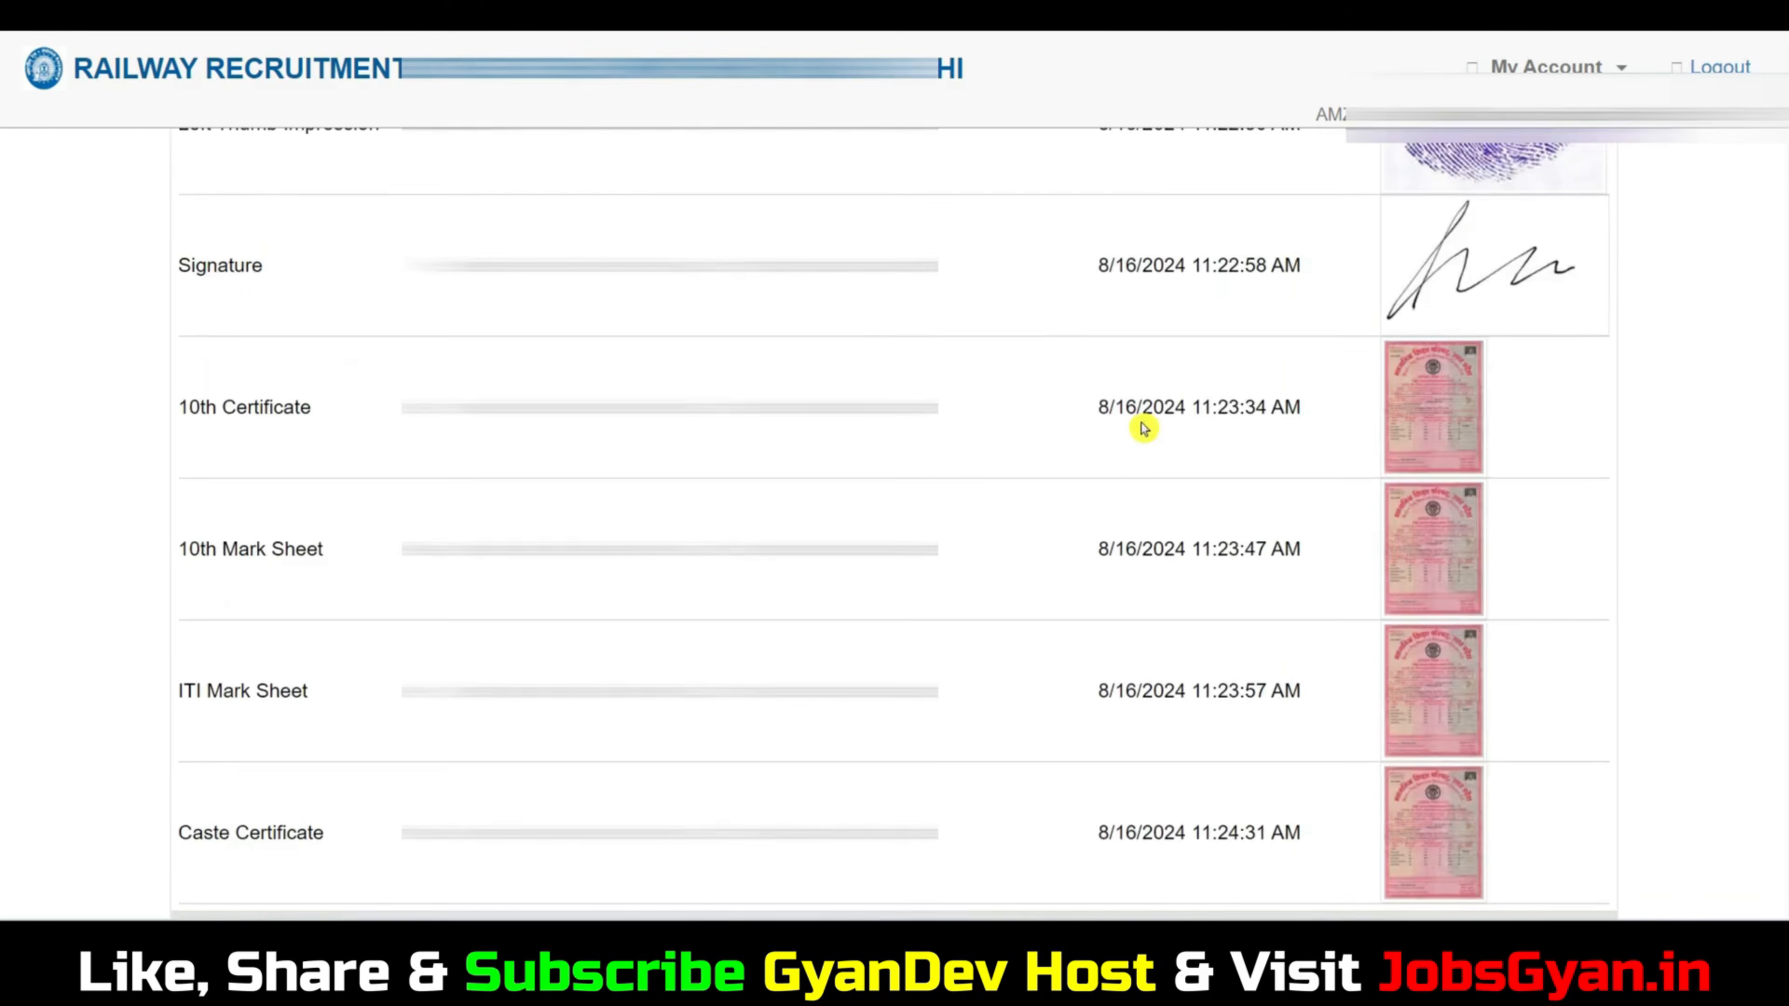
pyautogui.scroll(-10, 1144, 428)
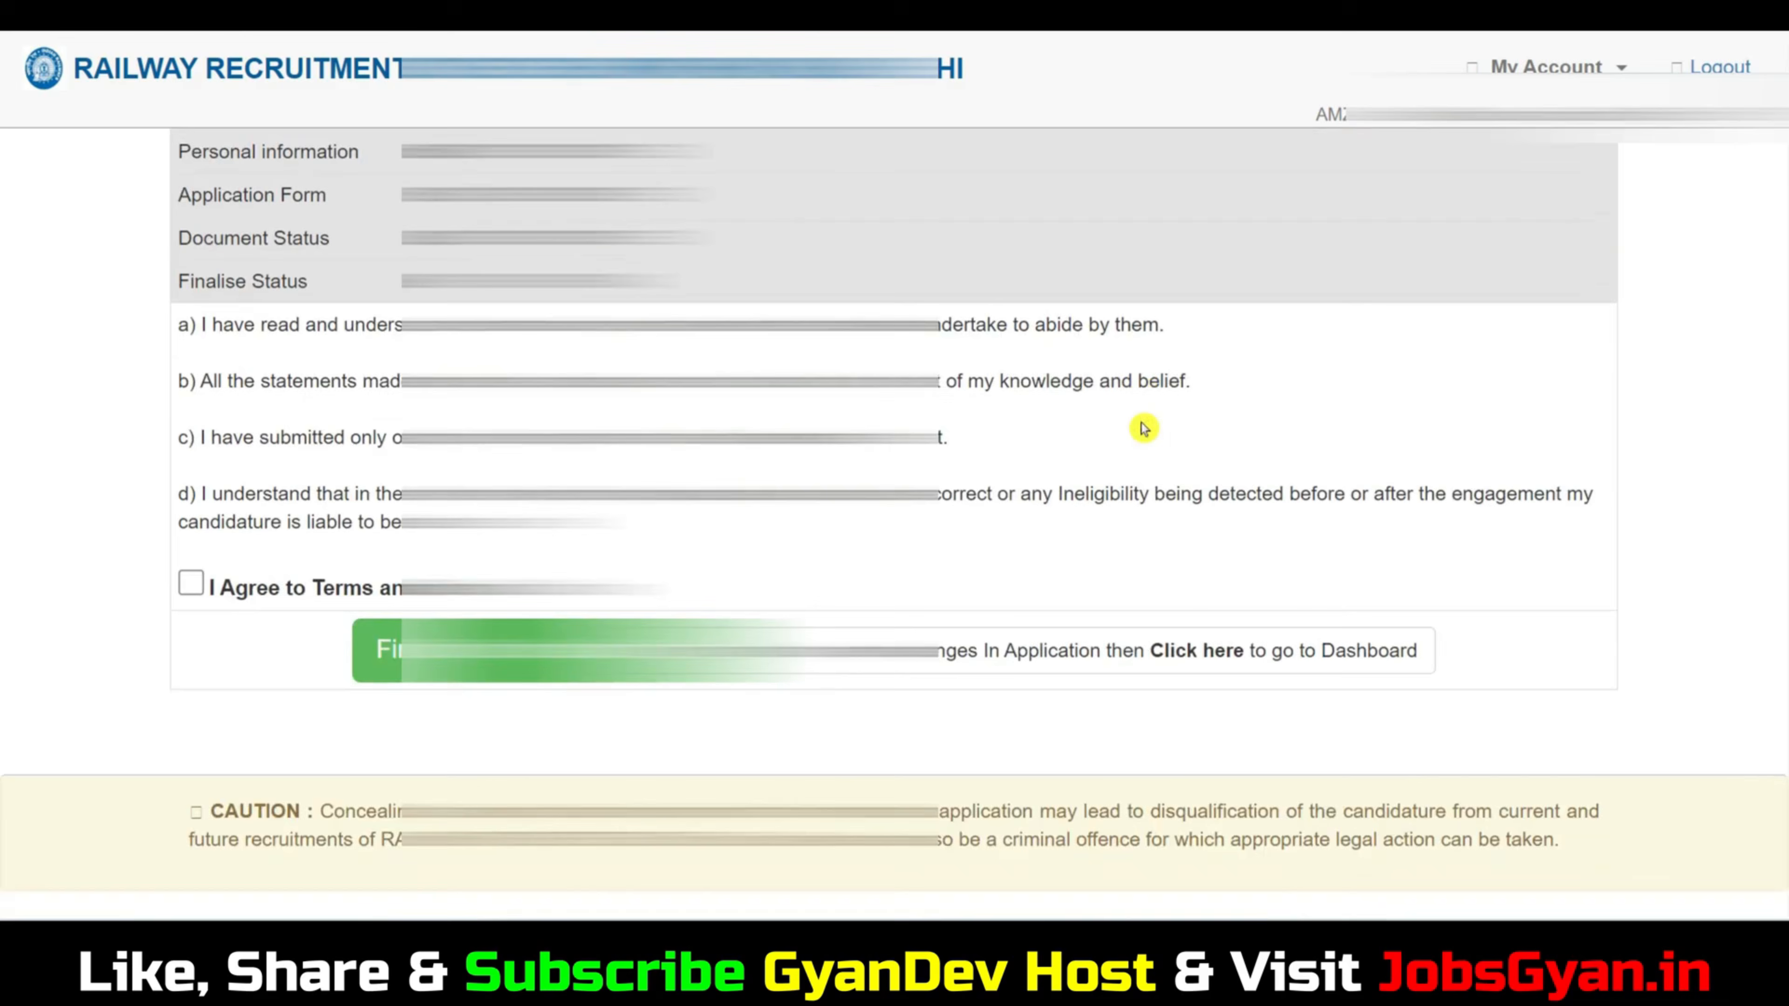
pyautogui.click(192, 585)
pyautogui.click(506, 665)
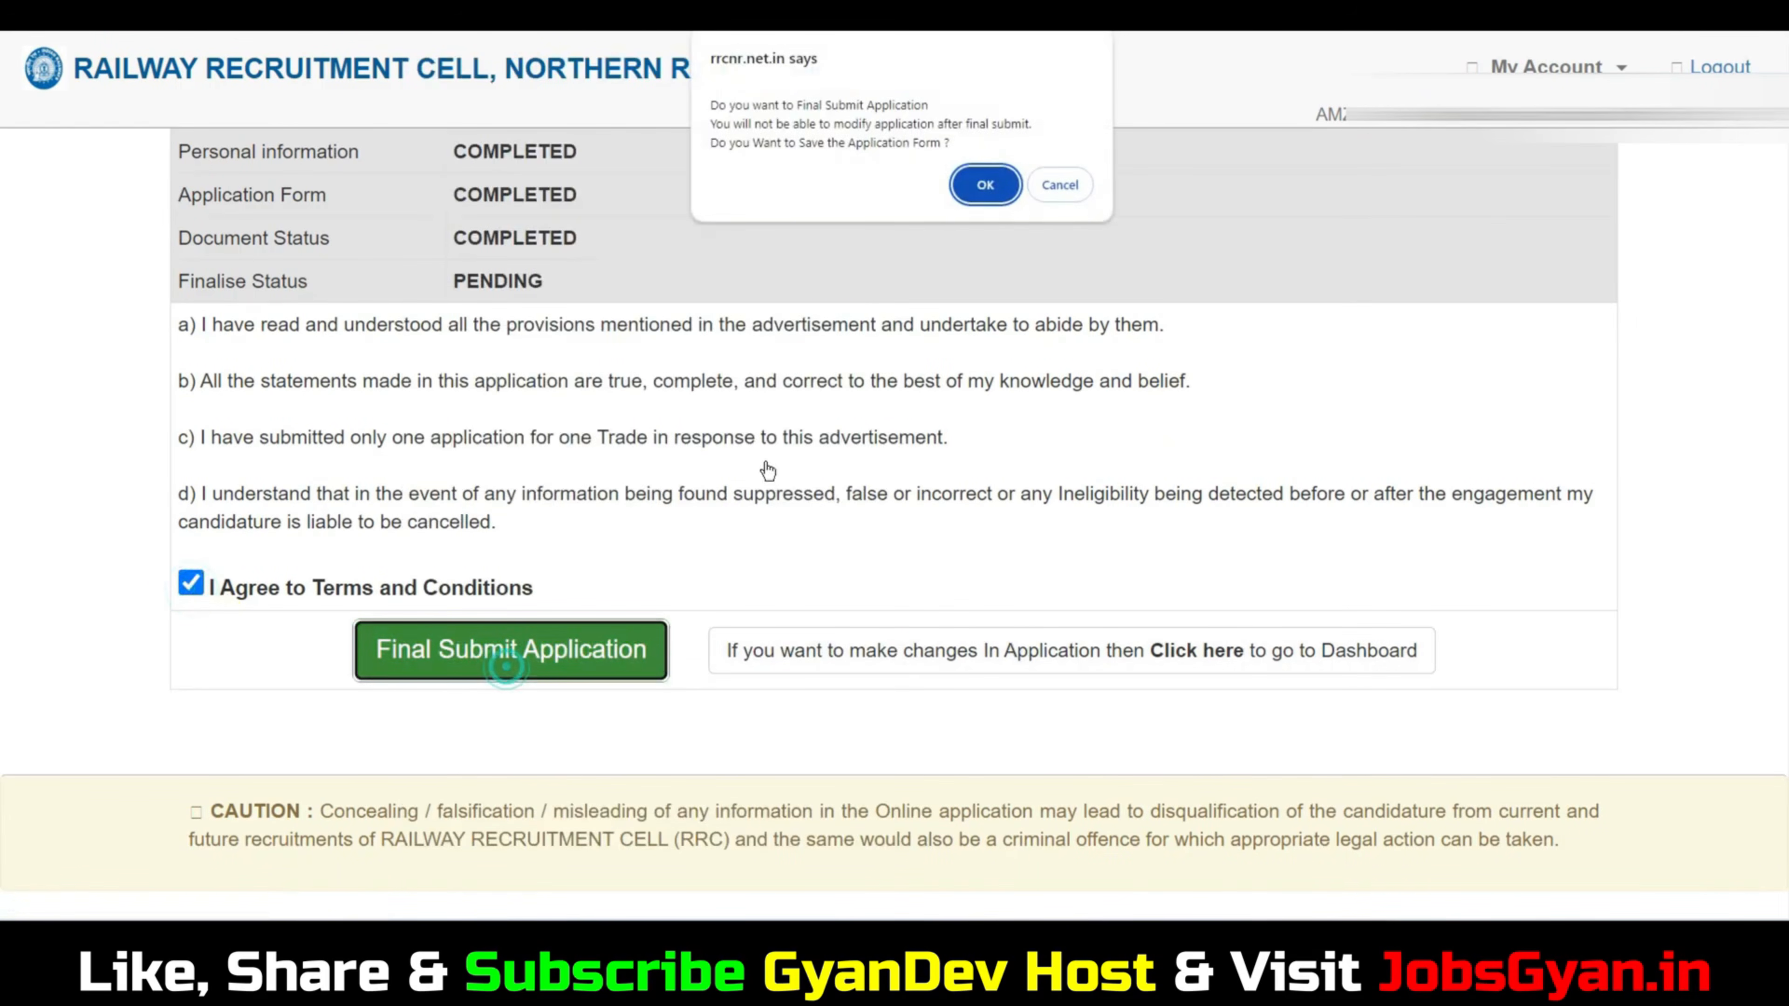
pyautogui.click(980, 185)
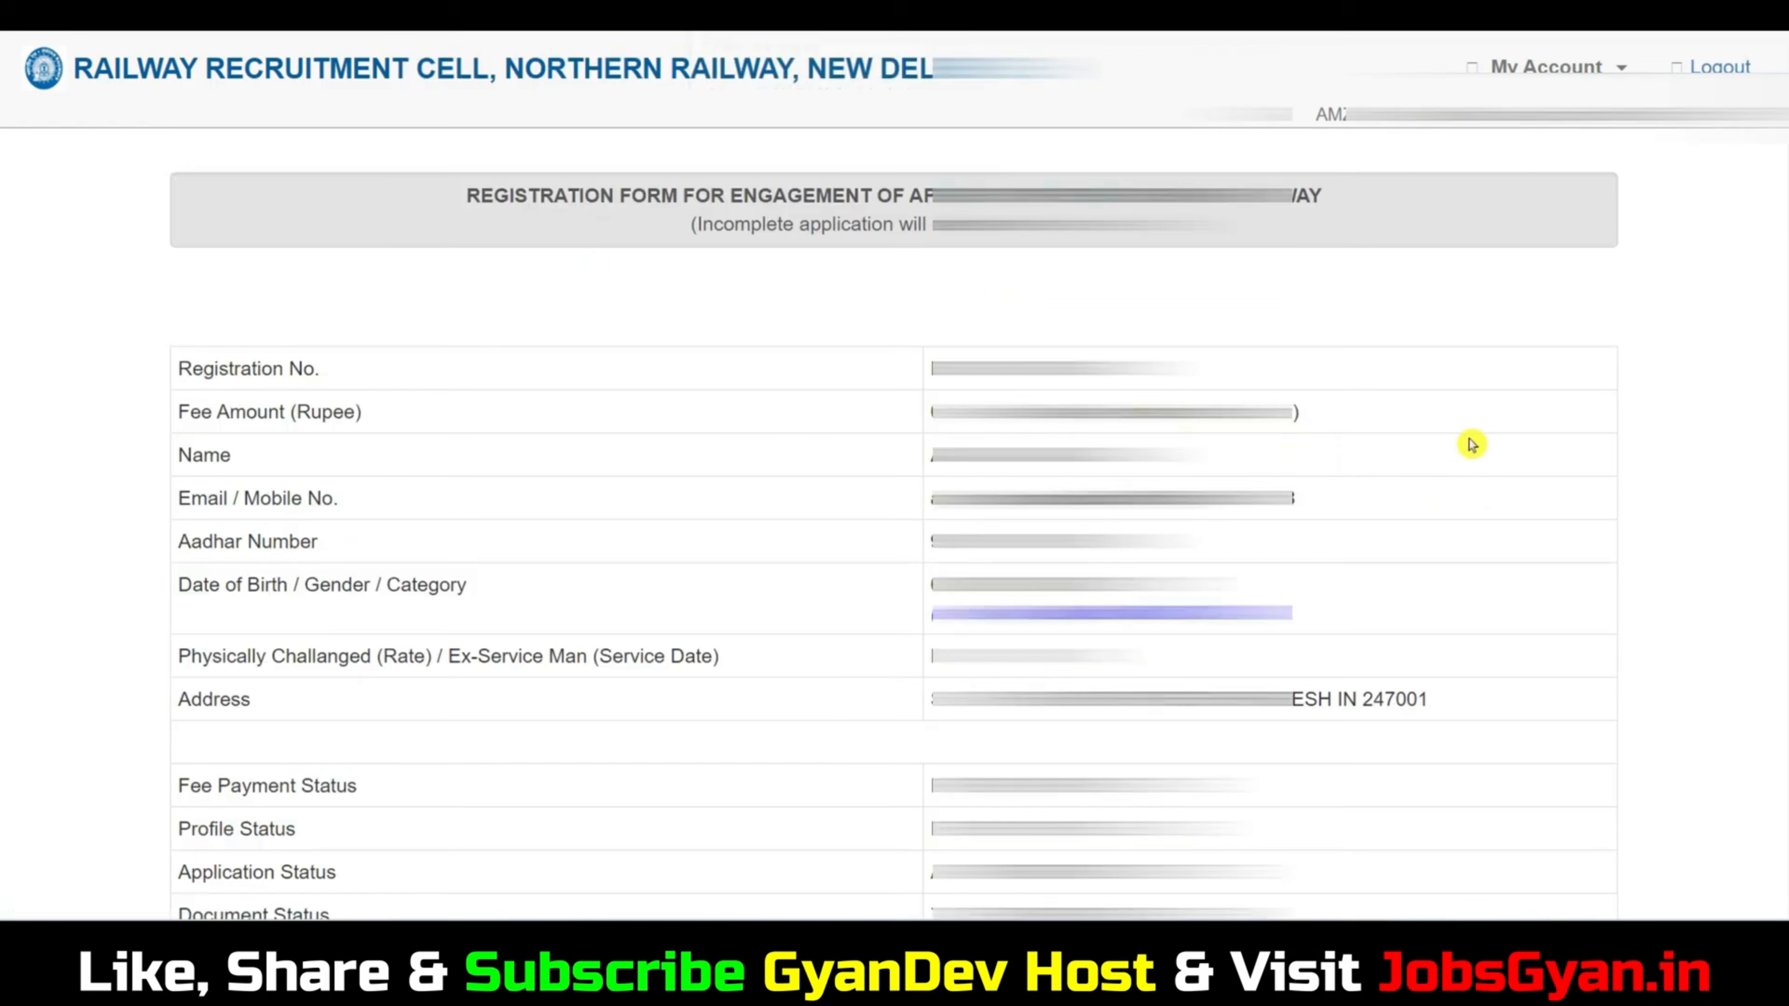
# Request the download or printout of the submitted application form.
pyautogui.scroll(-5, 1473, 444)
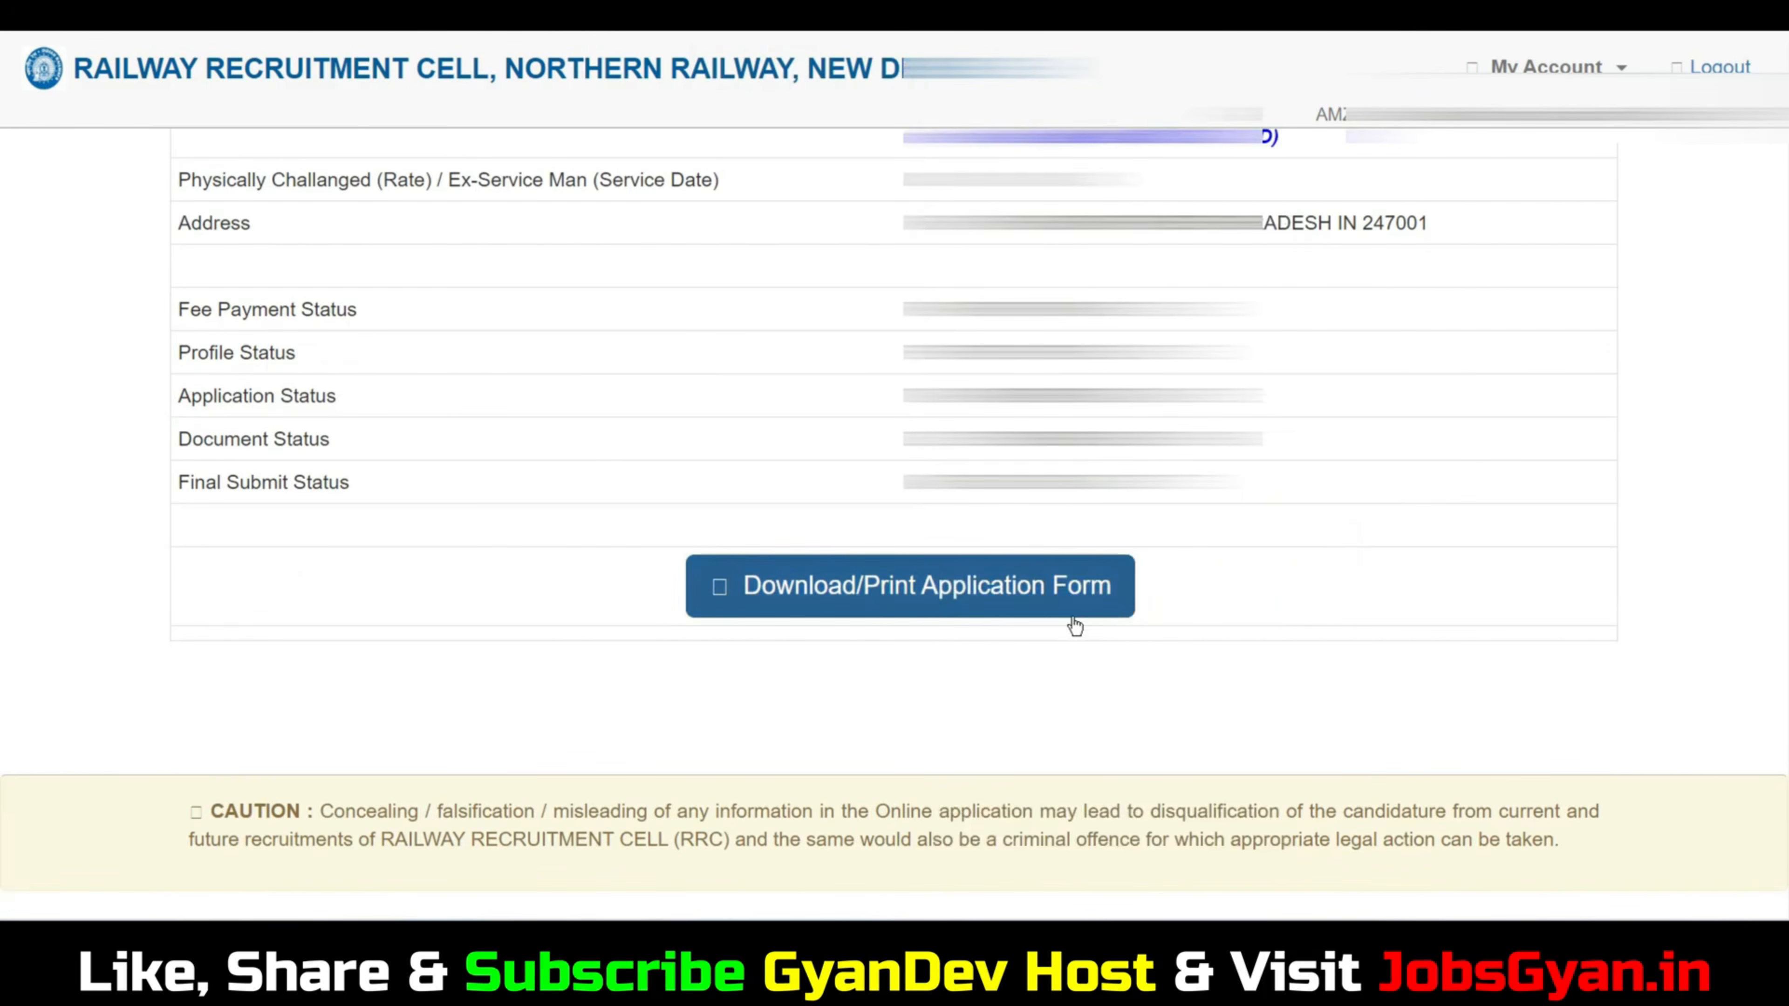
pyautogui.click(919, 603)
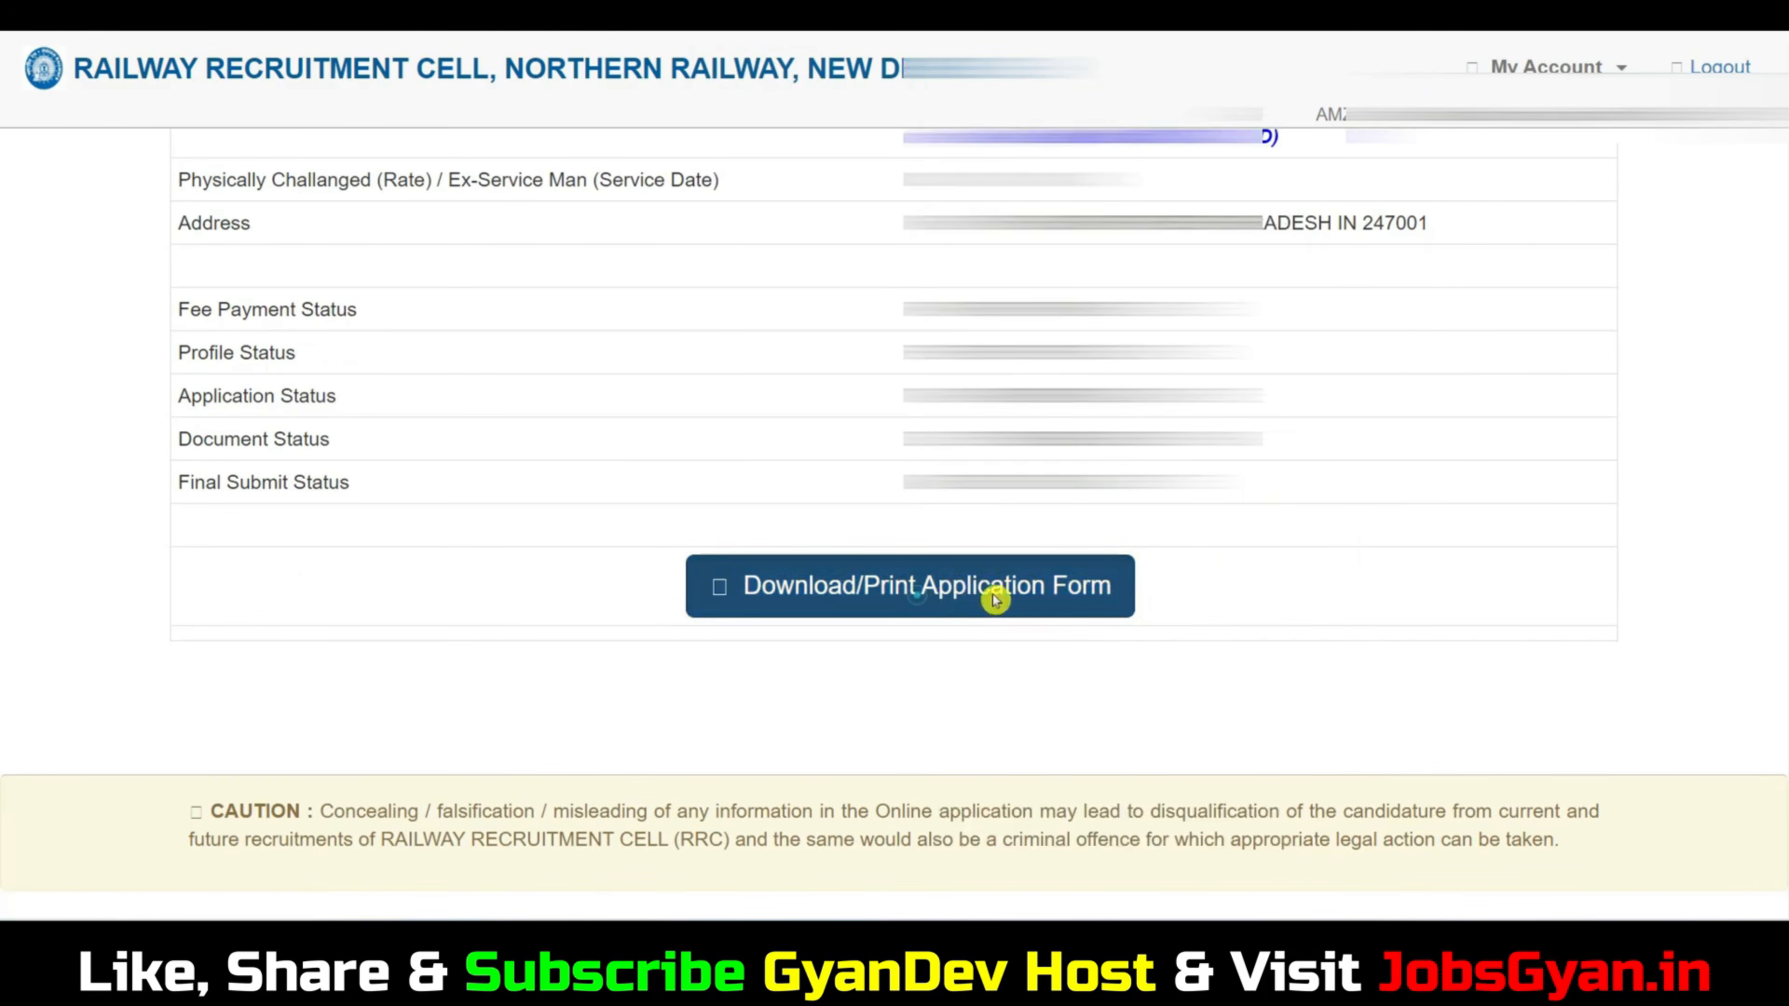